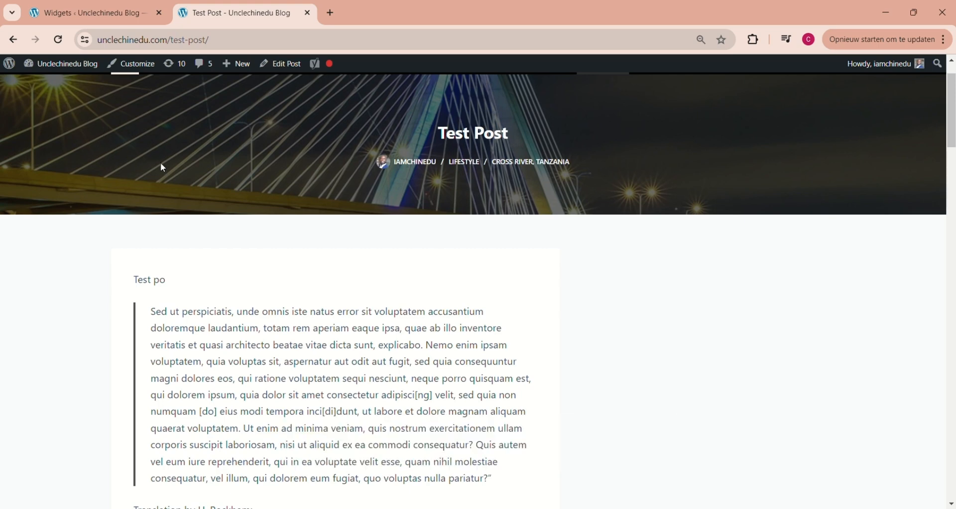
Step: Go to the blog's Widgets page and add a Group block with the single-container layout to the Main Sidebar
{"action": "mouse_move", "coordinate": [68, 65]}
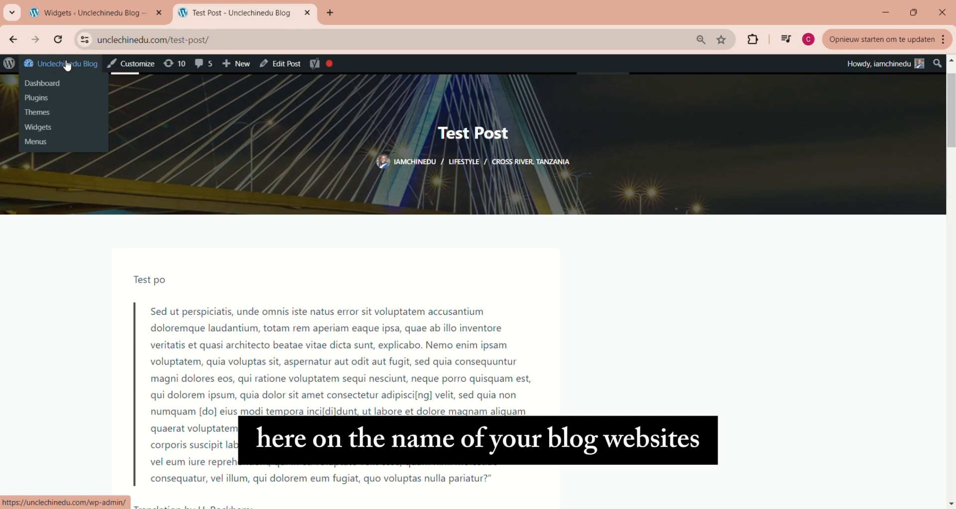
{"action": "left_click", "coordinate": [45, 134]}
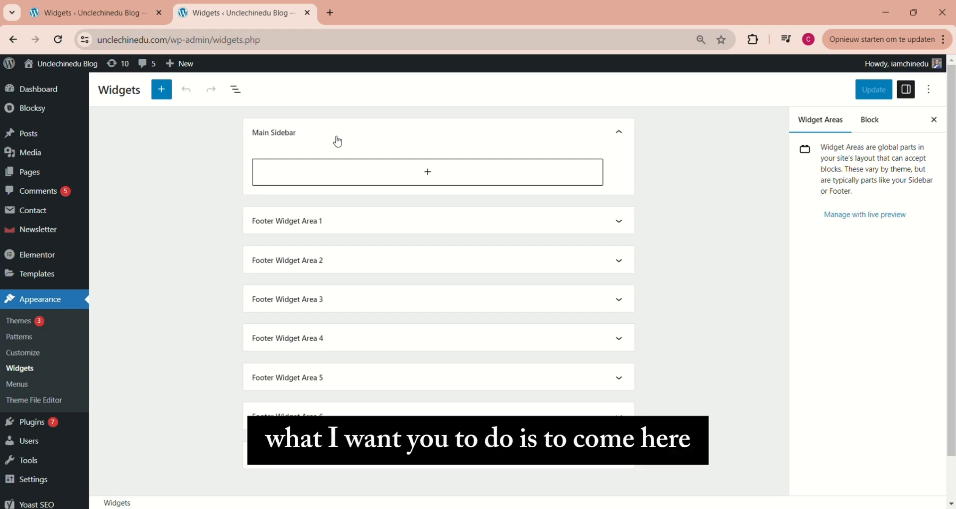
{"action": "left_click", "coordinate": [428, 175]}
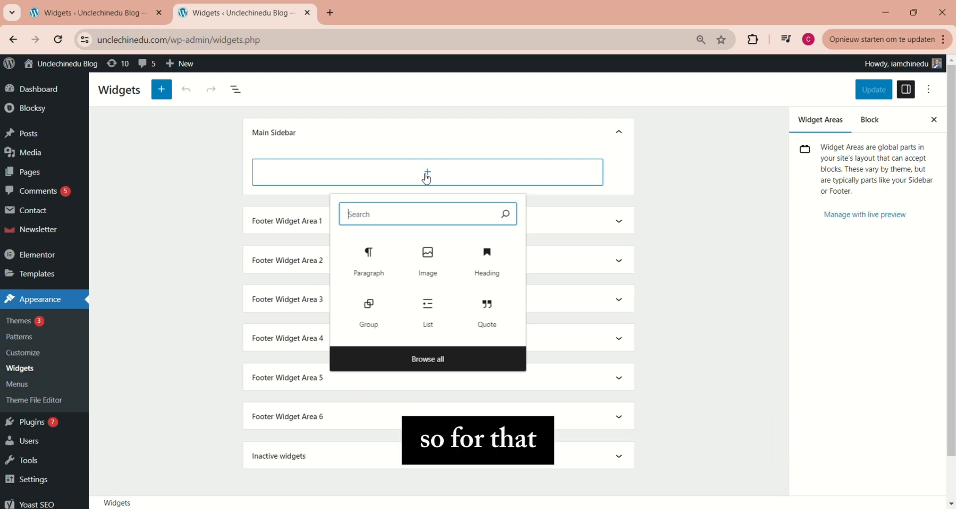
{"action": "left_click", "coordinate": [376, 321]}
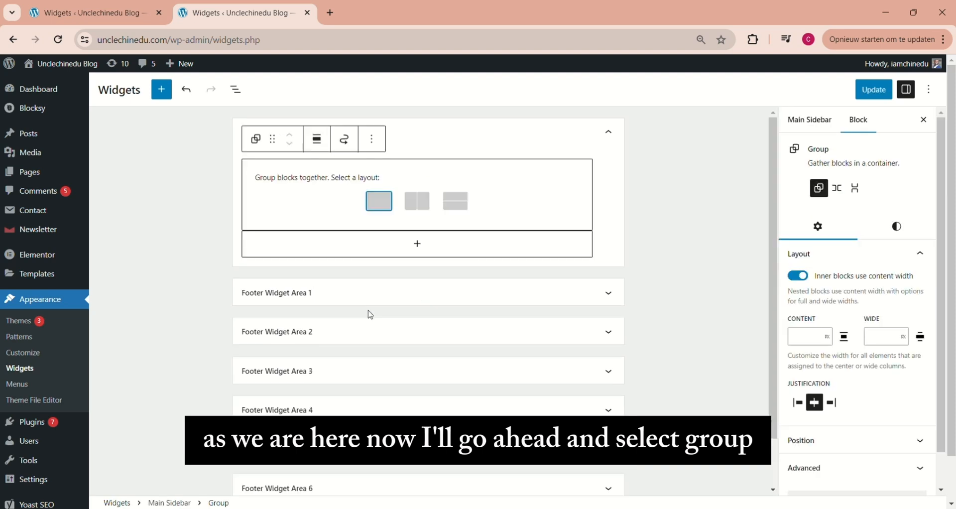
{"action": "left_click", "coordinate": [380, 201]}
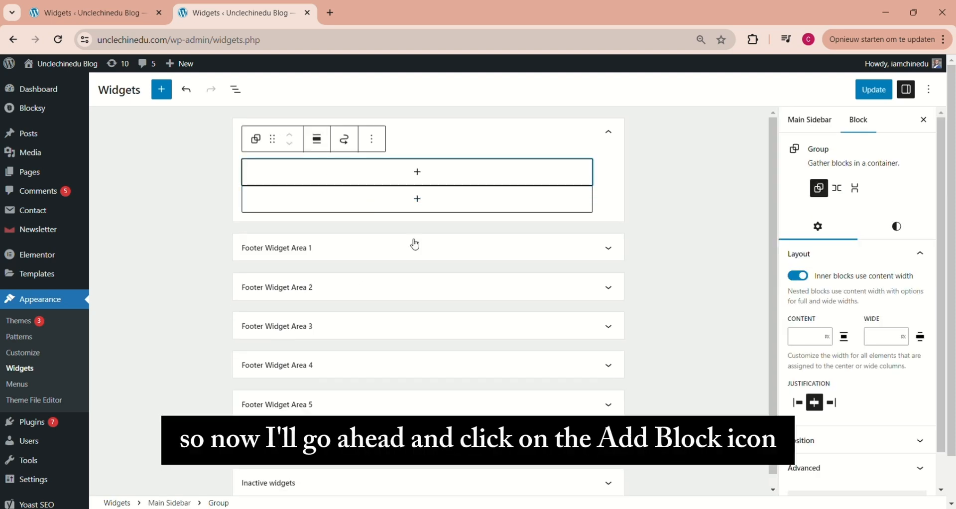
Step: Add a Heading block inside the group with the text "About me"
{"action": "left_click", "coordinate": [416, 173]}
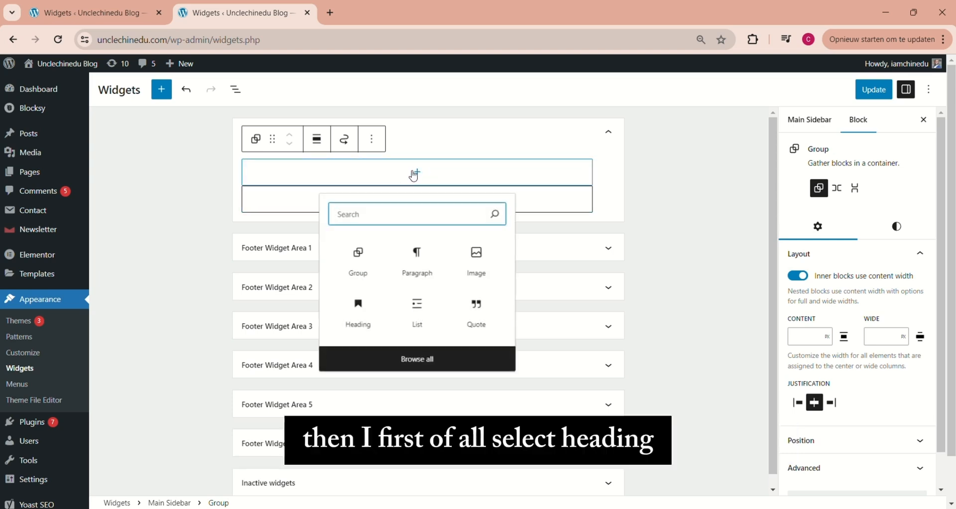
{"action": "left_click", "coordinate": [359, 314]}
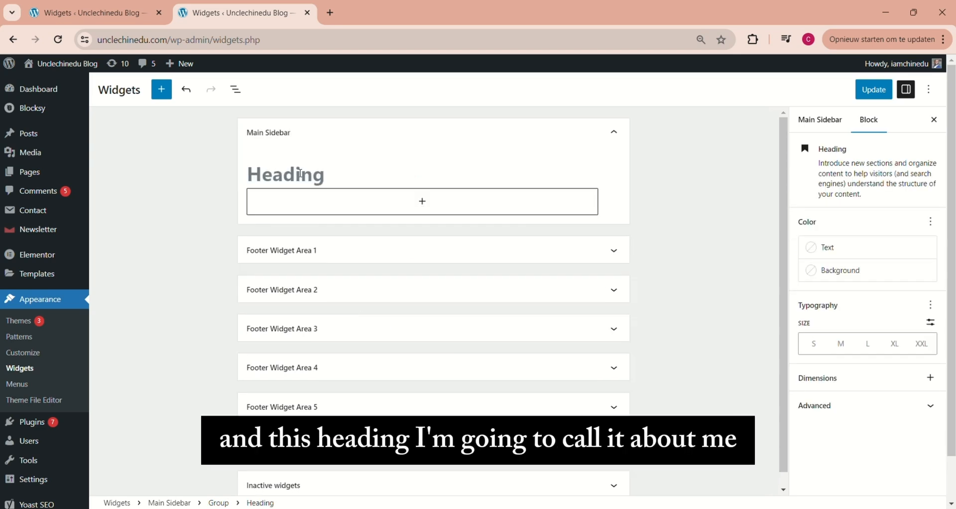
{"action": "type", "text": "About"}
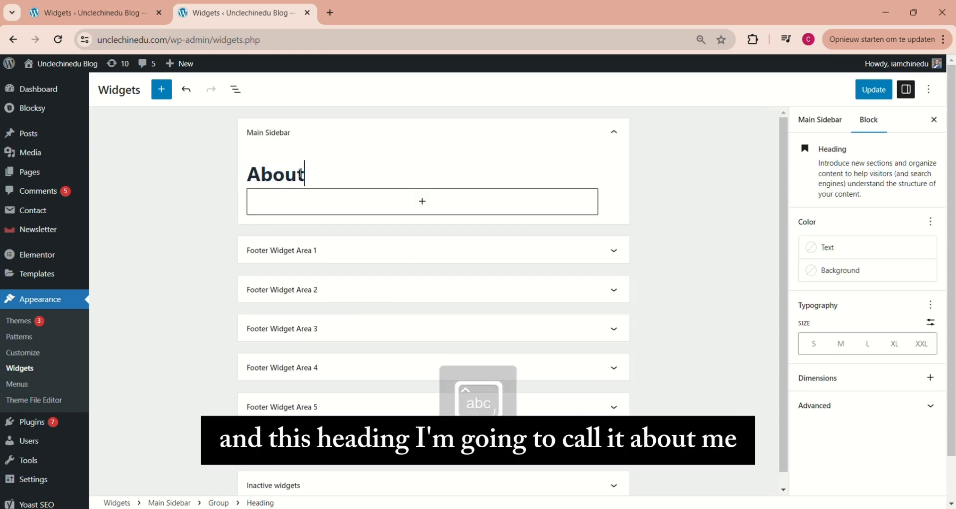
{"action": "type", "text": " me"}
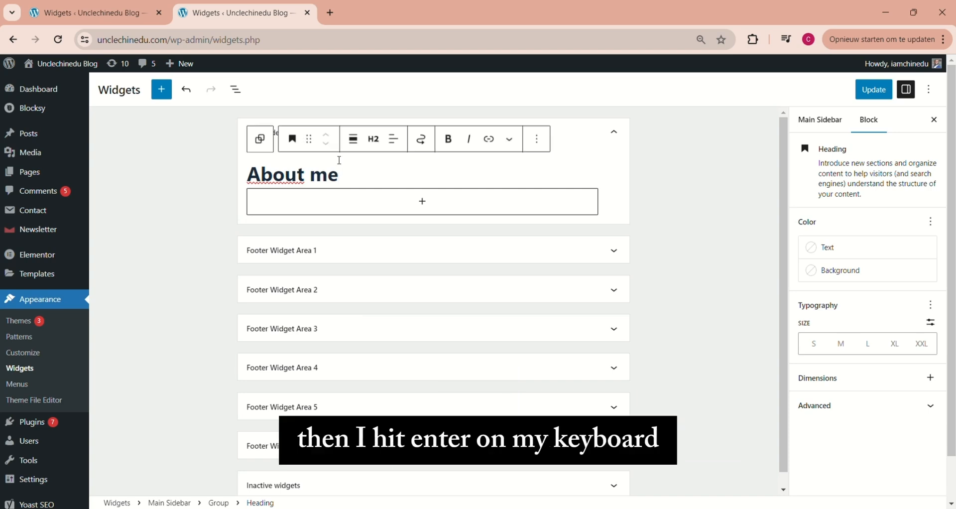
Step: Insert an Image block below the "About me" heading using the mypix portrait photo from the media library
{"action": "key", "text": "Return"}
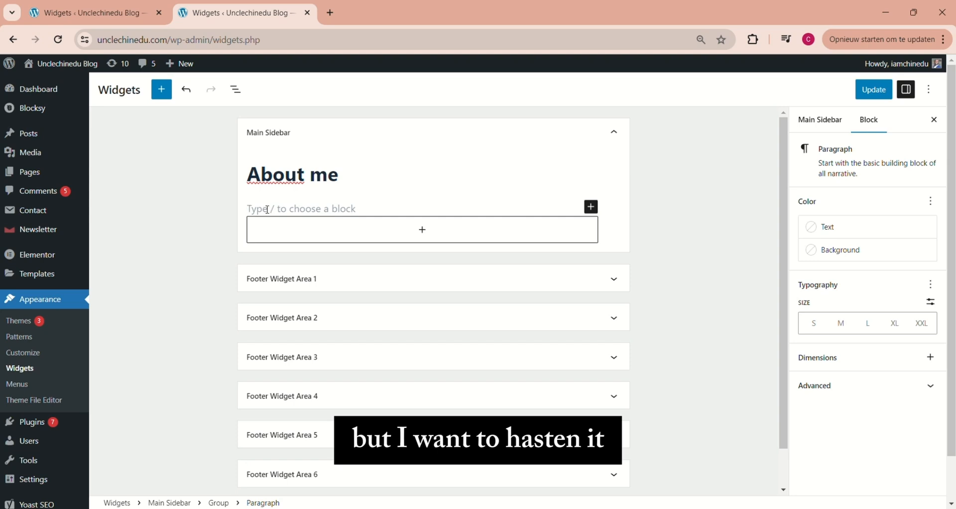
{"action": "type", "text": "/"}
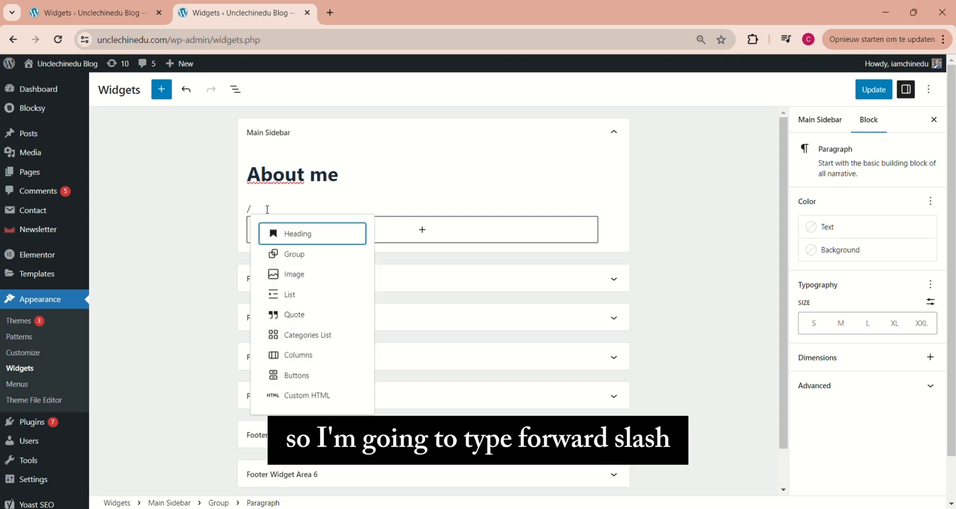
{"action": "left_click", "coordinate": [299, 277]}
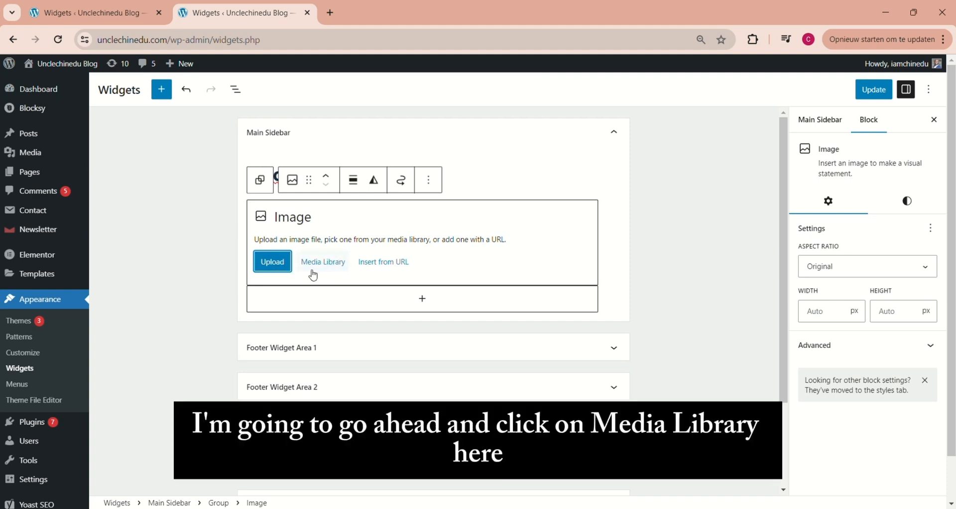
{"action": "left_click", "coordinate": [327, 267]}
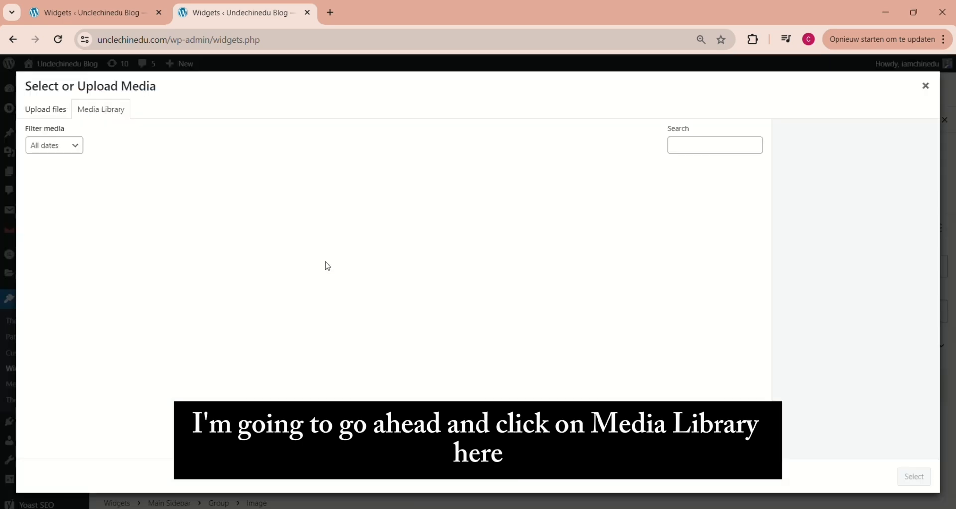
{"action": "left_click", "coordinate": [145, 206]}
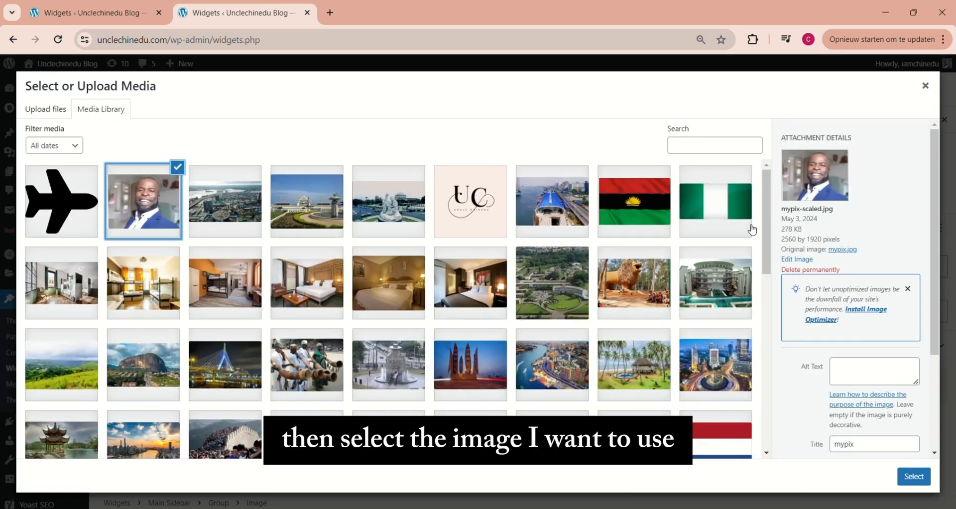
{"action": "left_click", "coordinate": [916, 477]}
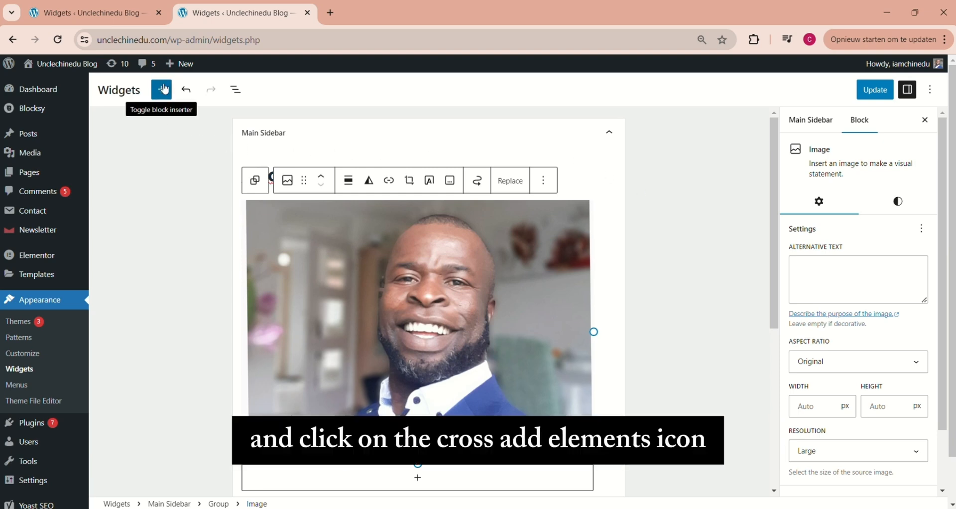
Step: Add a Heading block under the portrait image containing the blog author's name
{"action": "left_click", "coordinate": [161, 90]}
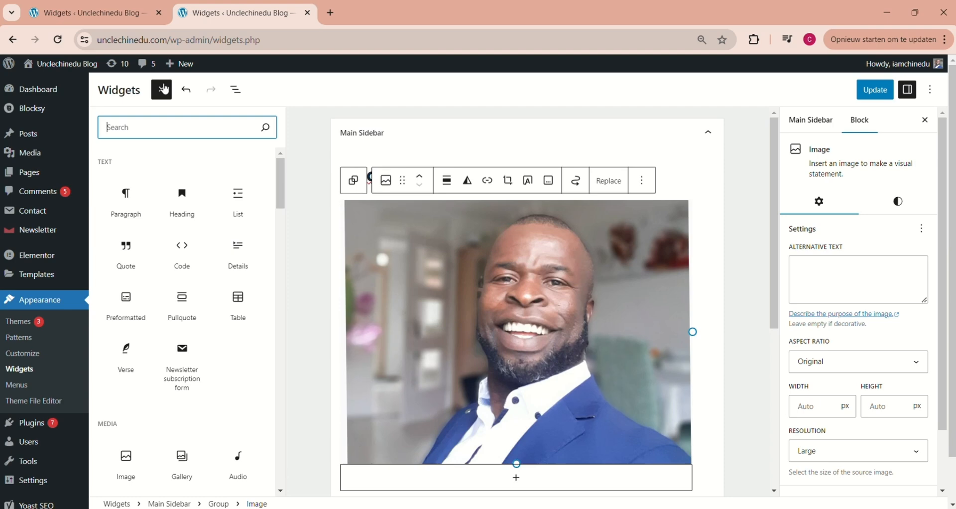
{"action": "left_click", "coordinate": [182, 204]}
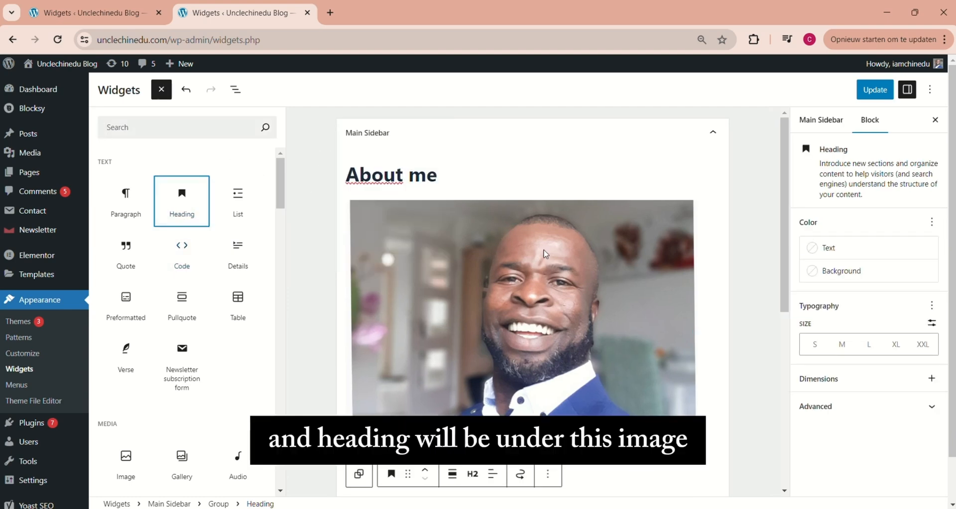
{"action": "left_click_drag", "start_coordinate": [784, 193], "coordinate": [804, 289]}
{"action": "left_click", "coordinate": [310, 313]}
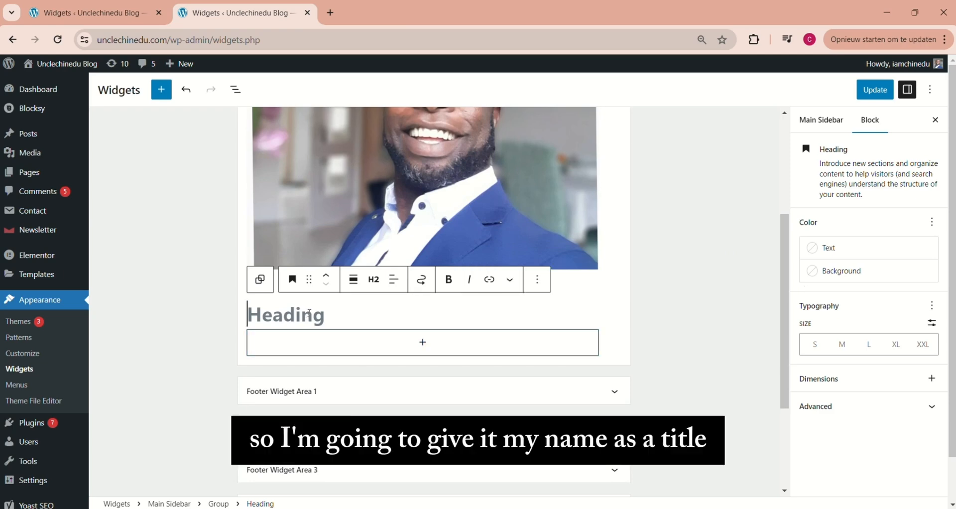
{"action": "type", "text": "Uncle"}
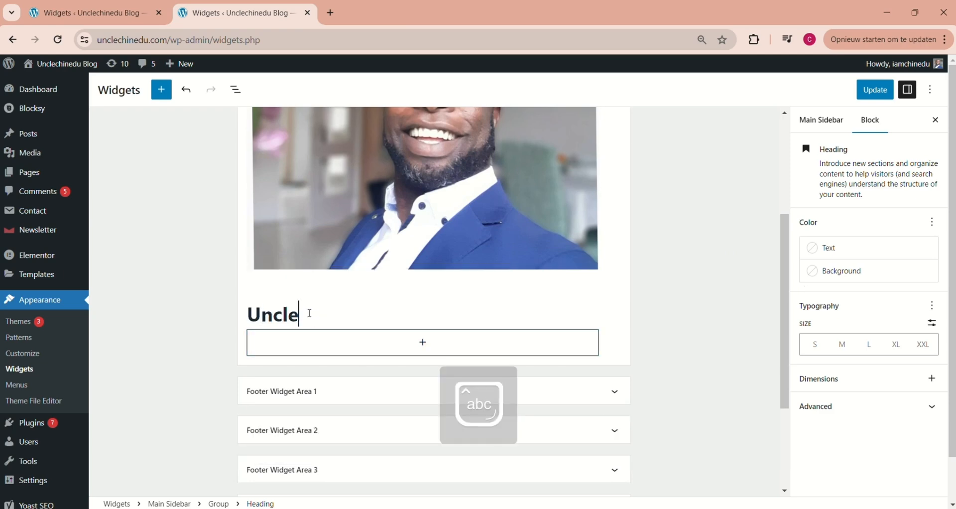
{"action": "type", "text": " Chin"}
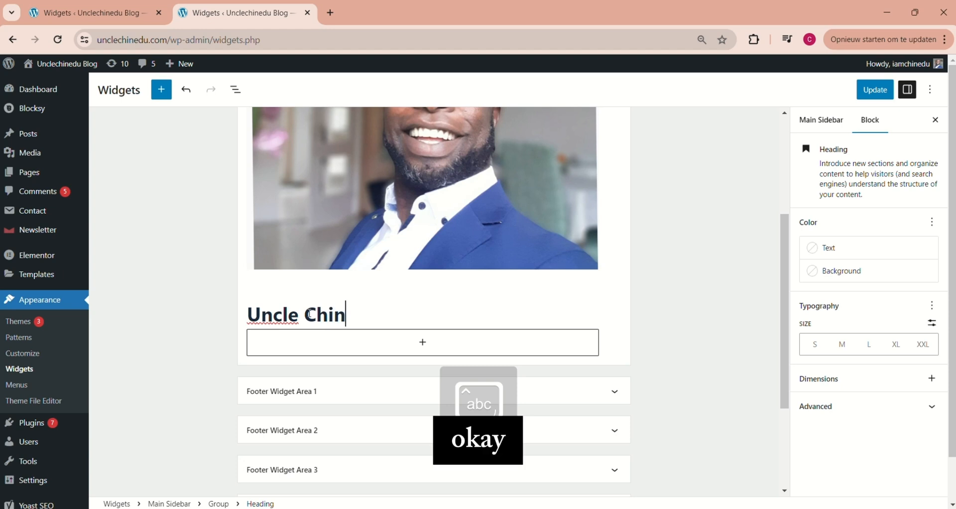
{"action": "type", "text": "edu"}
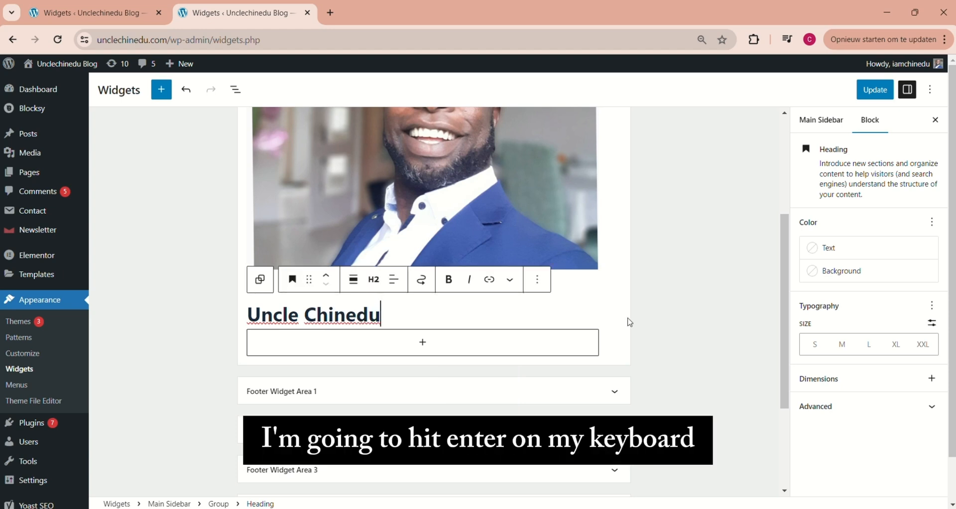
Step: Add a bio paragraph below the name heading, beginning "I am that guy that loves to experiment the world of Tech."
{"action": "key", "text": "Return"}
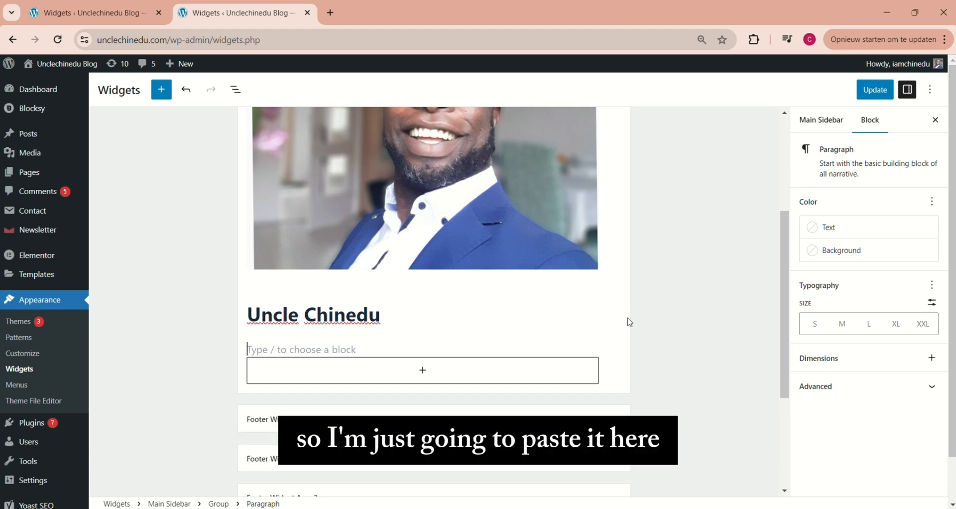
{"action": "type", "text": "I am that guy that loves to experiment the world of Tech. And as a Web developer and a wordpress expert atleast I am in a position to call my self a blogger but"}
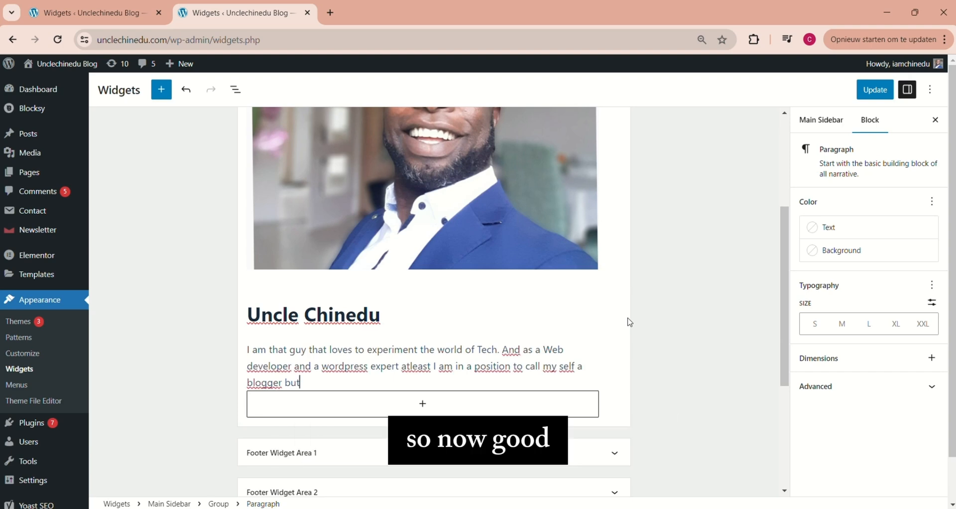
{"action": "scroll", "coordinate": [630, 322], "scroll_direction": "down", "scroll_amount": 1}
Step: Give the whole group the dark slate-blue theme background colour and raise its block spacing to the first slider increment
{"action": "left_click_drag", "start_coordinate": [786, 270], "coordinate": [783, 142]}
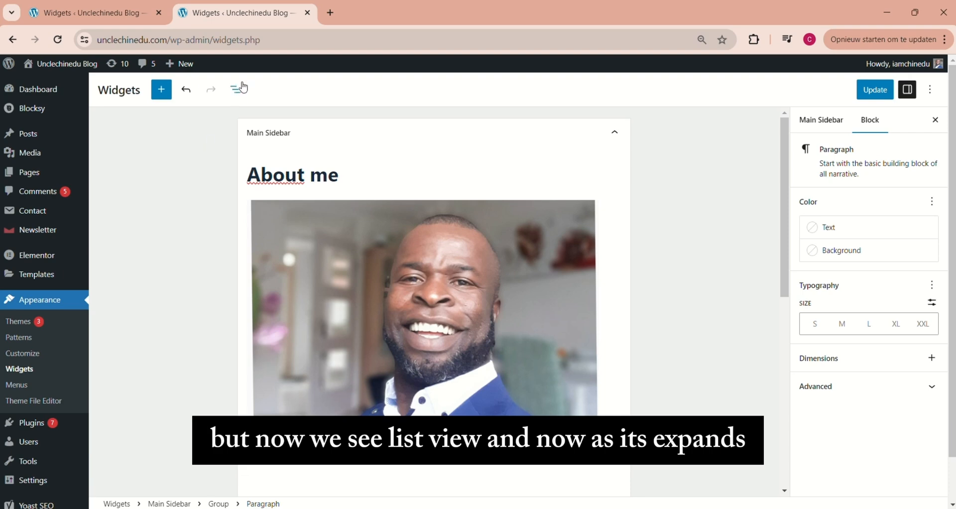
{"action": "left_click", "coordinate": [236, 91]}
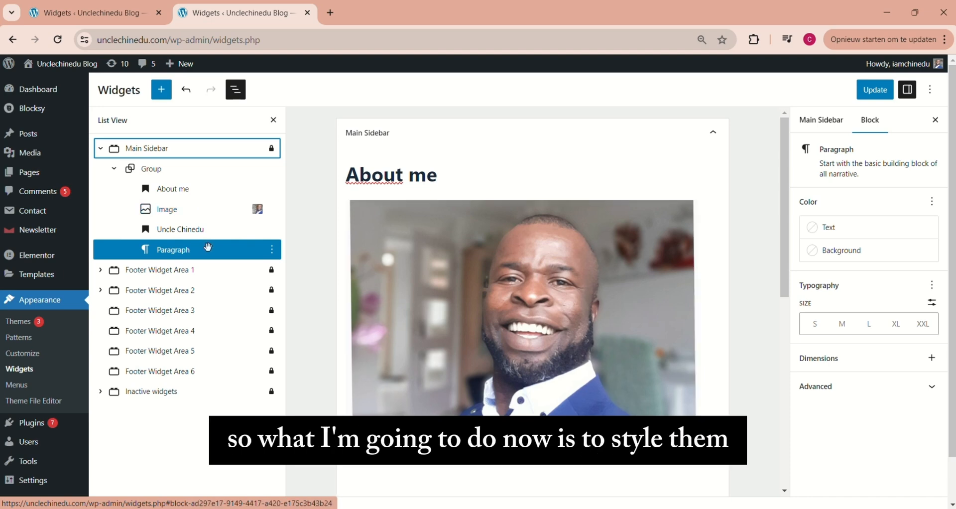
{"action": "left_click", "coordinate": [152, 168]}
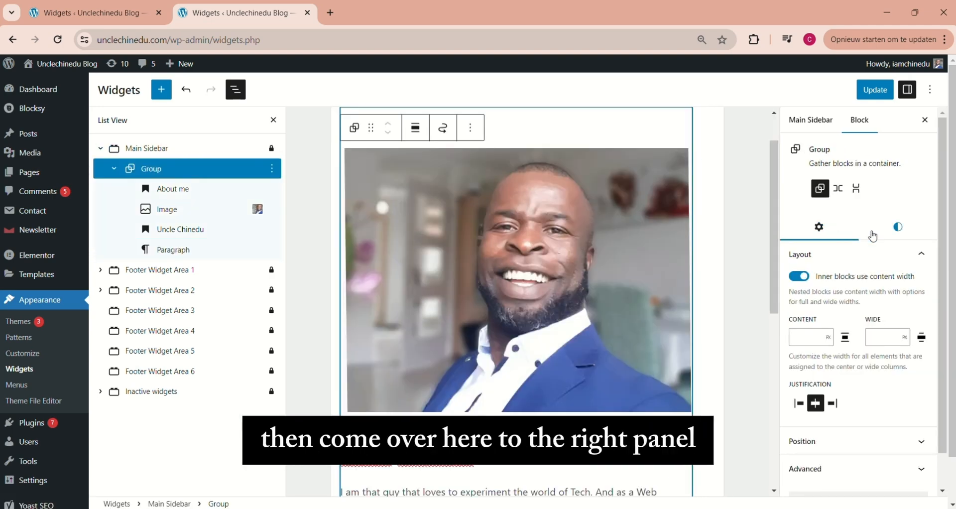
{"action": "left_click", "coordinate": [902, 230]}
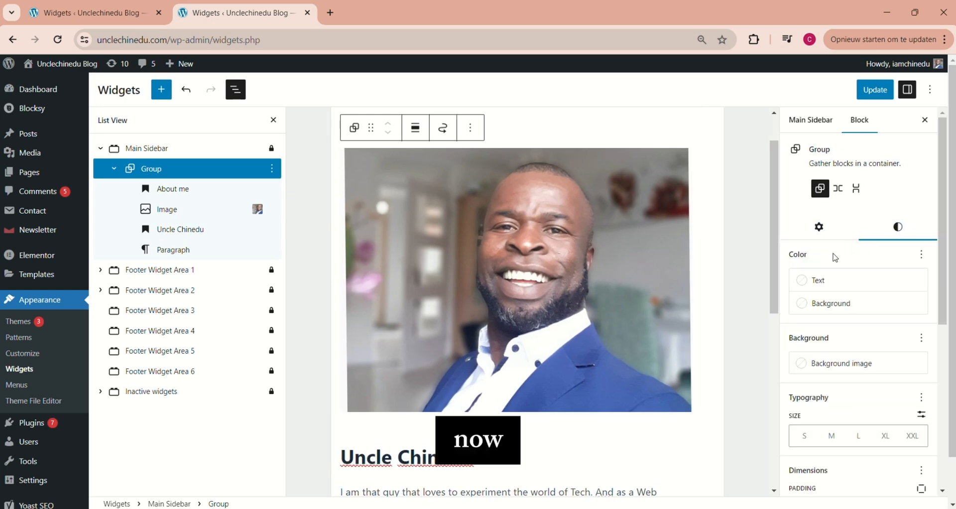
{"action": "left_click", "coordinate": [809, 306]}
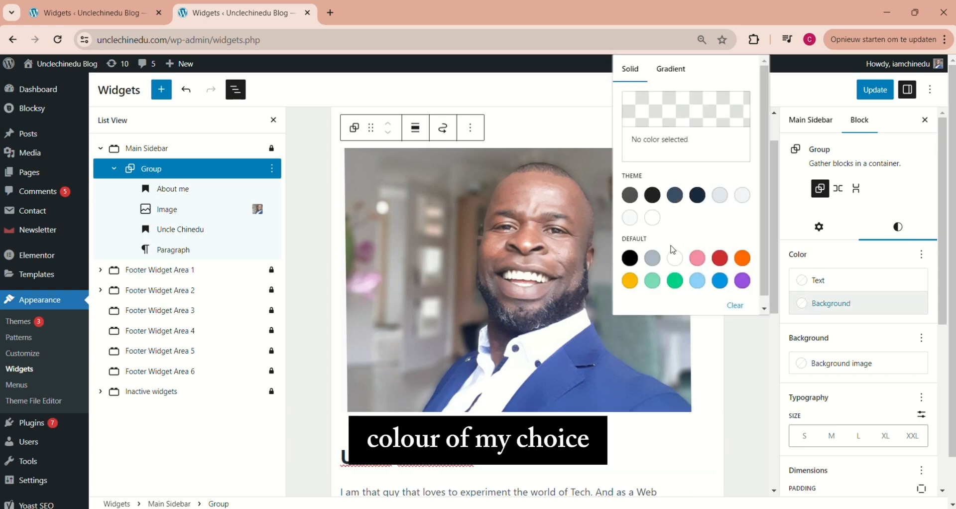
{"action": "left_click", "coordinate": [675, 194]}
{"action": "left_click", "coordinate": [669, 173]}
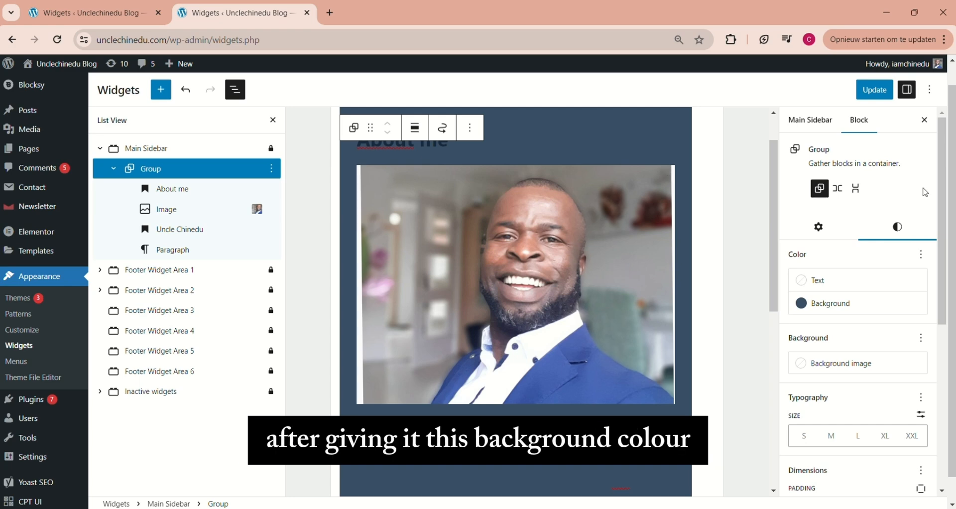
{"action": "scroll", "coordinate": [943, 158], "scroll_direction": "down", "scroll_amount": 5}
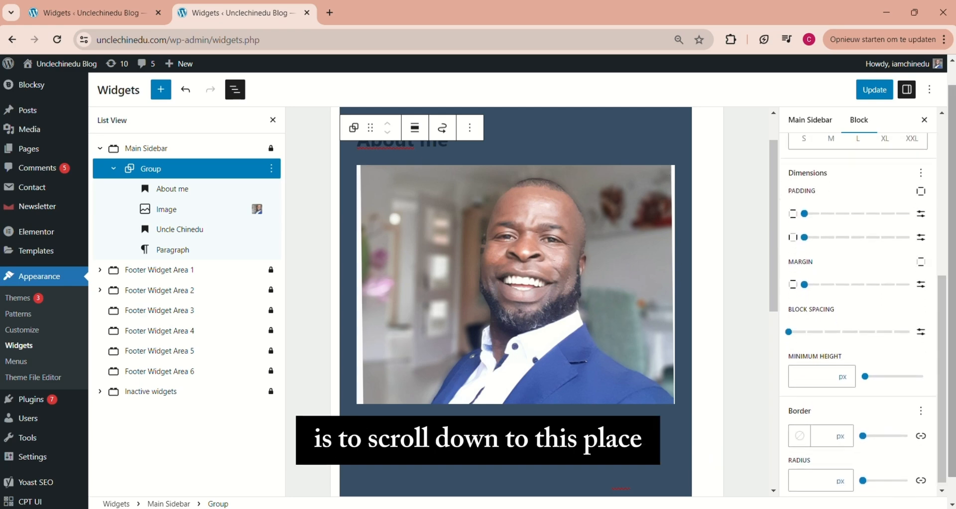
{"action": "left_click", "coordinate": [807, 332]}
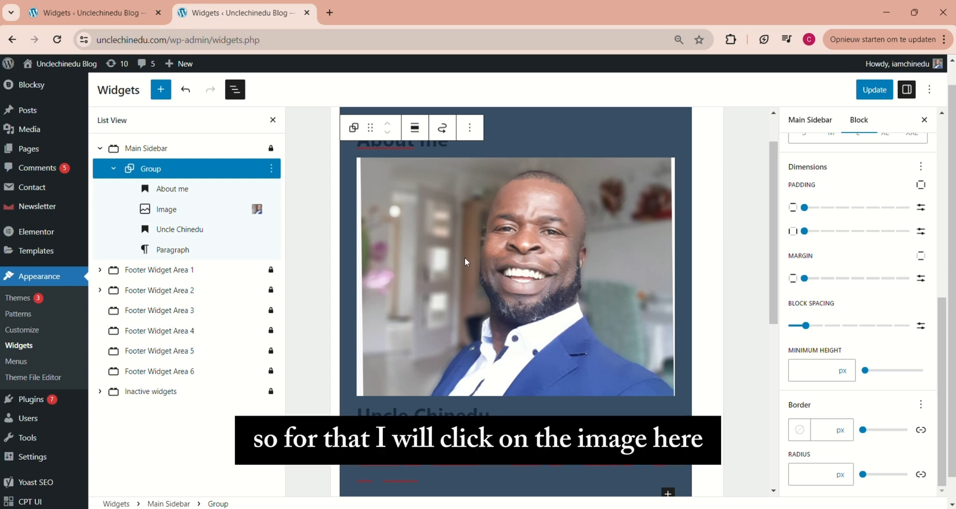
Step: Set the resolution of the group's portrait image to Thumbnail
{"action": "left_click", "coordinate": [534, 267]}
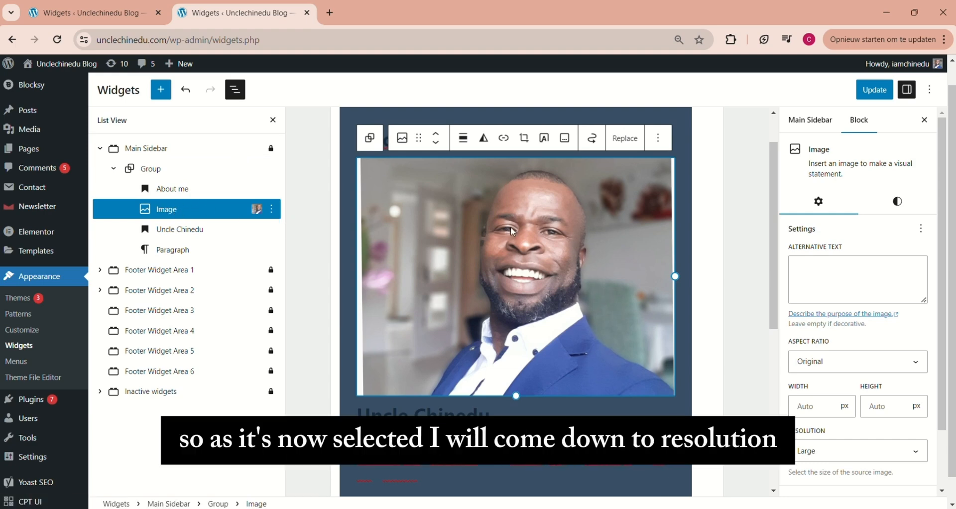
{"action": "scroll", "coordinate": [847, 348], "scroll_direction": "down", "scroll_amount": 1}
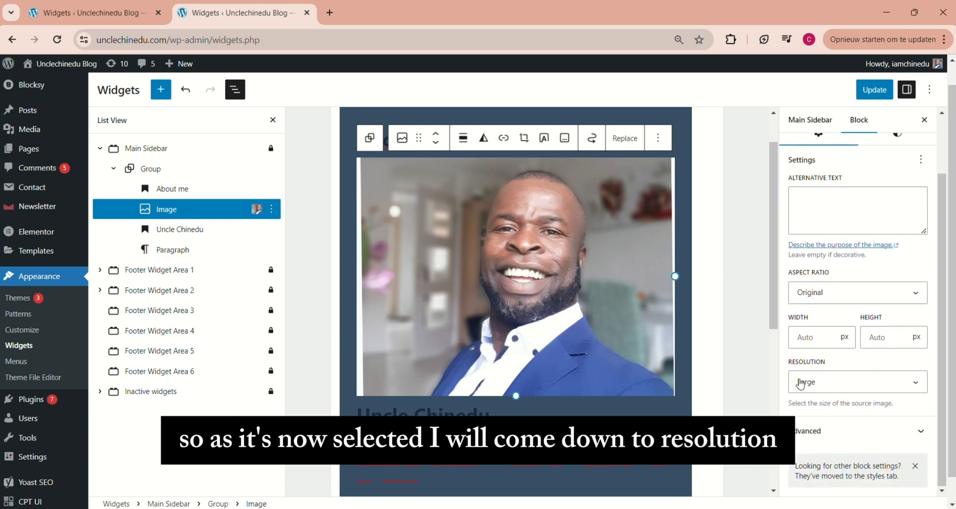
{"action": "left_click", "coordinate": [918, 383]}
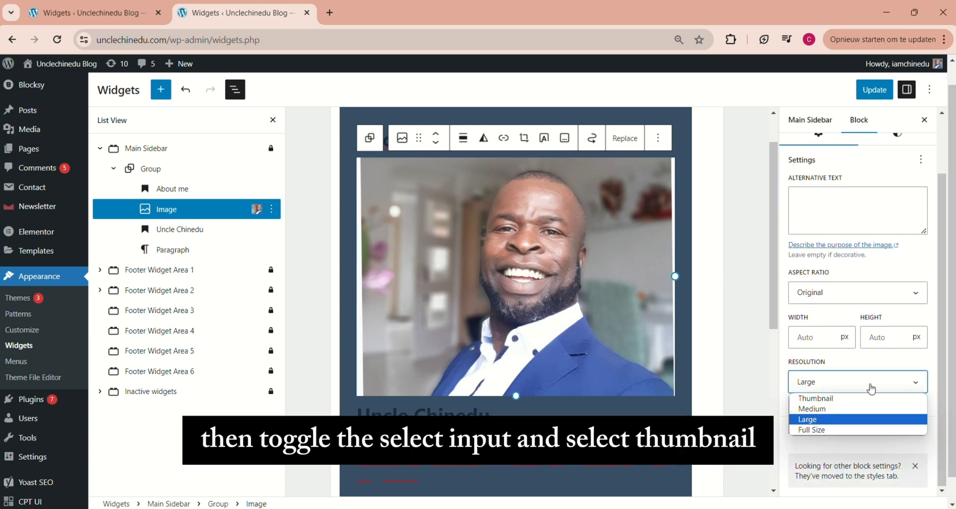
{"action": "left_click", "coordinate": [819, 399]}
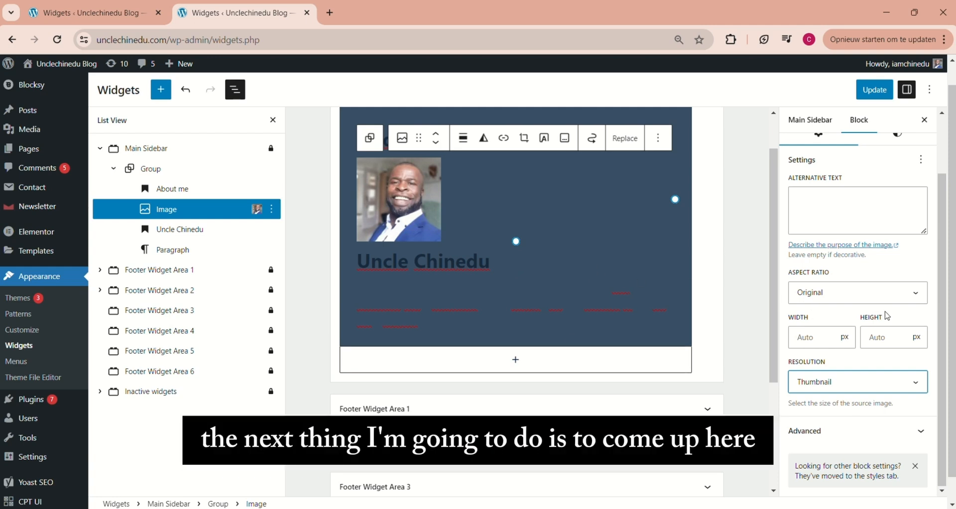
Step: Apply the Rounded style to the portrait image and align it to the centre of the group
{"action": "left_click_drag", "start_coordinate": [944, 317], "coordinate": [944, 265]}
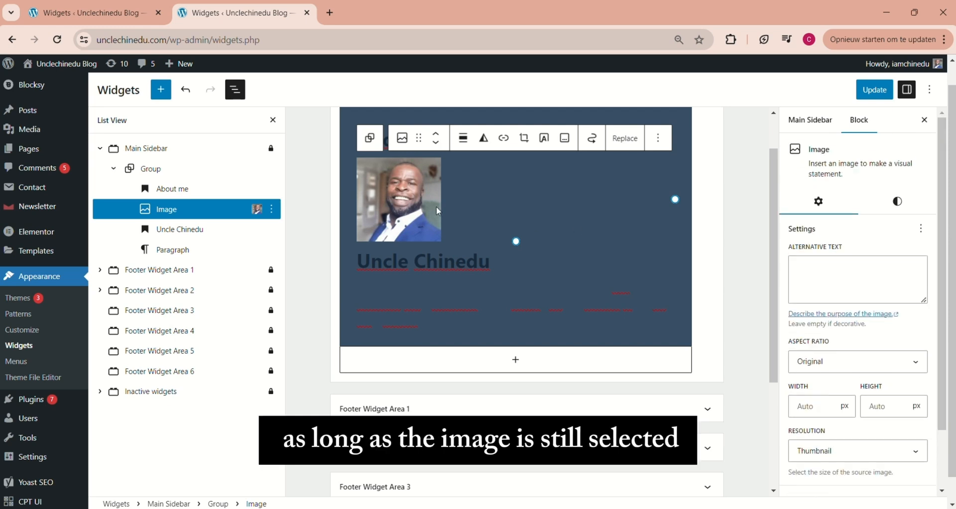
{"action": "left_click", "coordinate": [899, 202]}
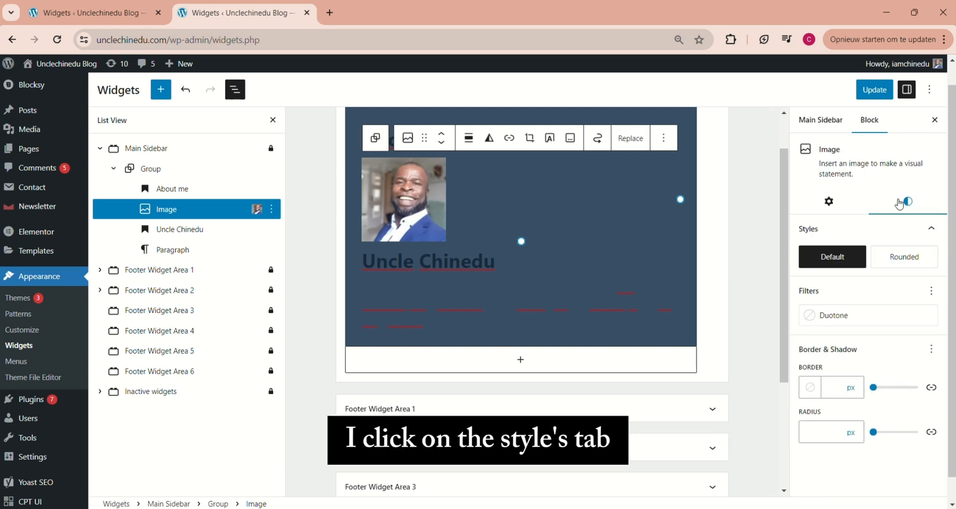
{"action": "left_click", "coordinate": [915, 258]}
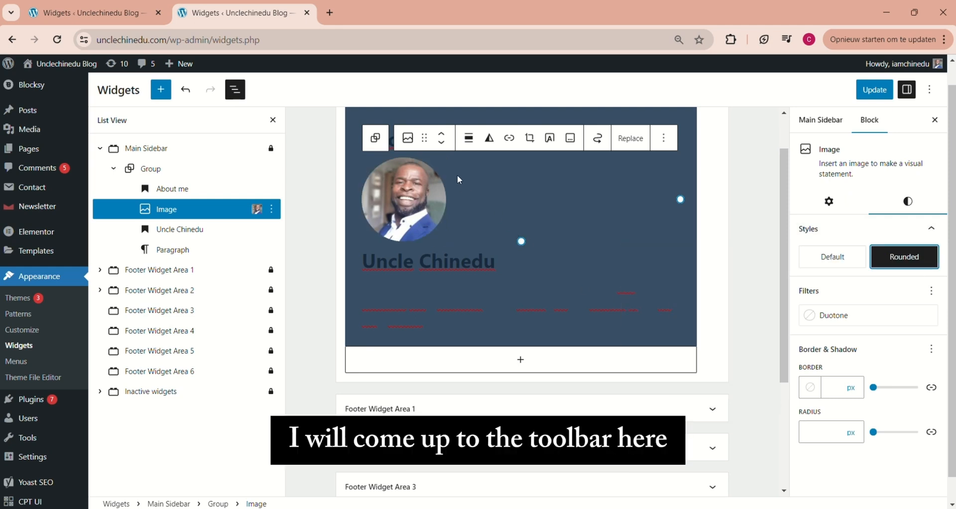
{"action": "left_click", "coordinate": [468, 139]}
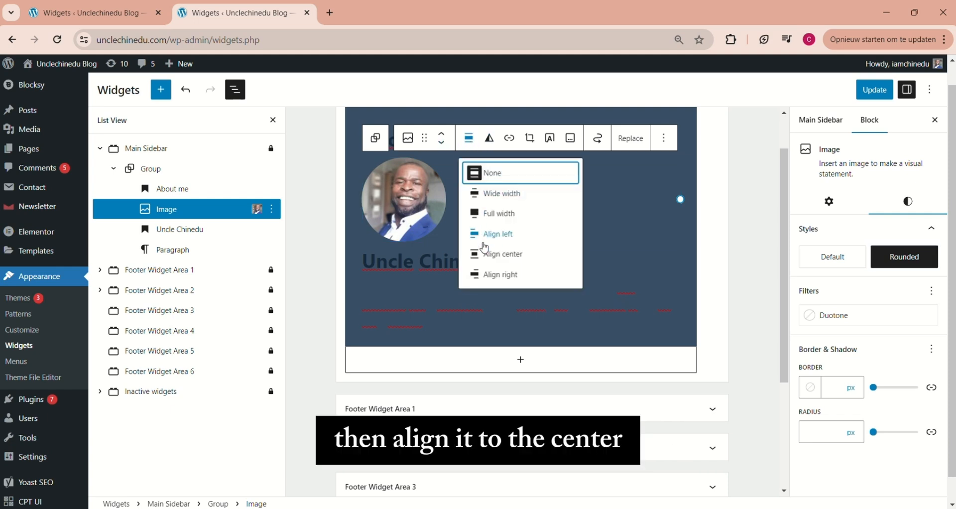
{"action": "left_click", "coordinate": [488, 254]}
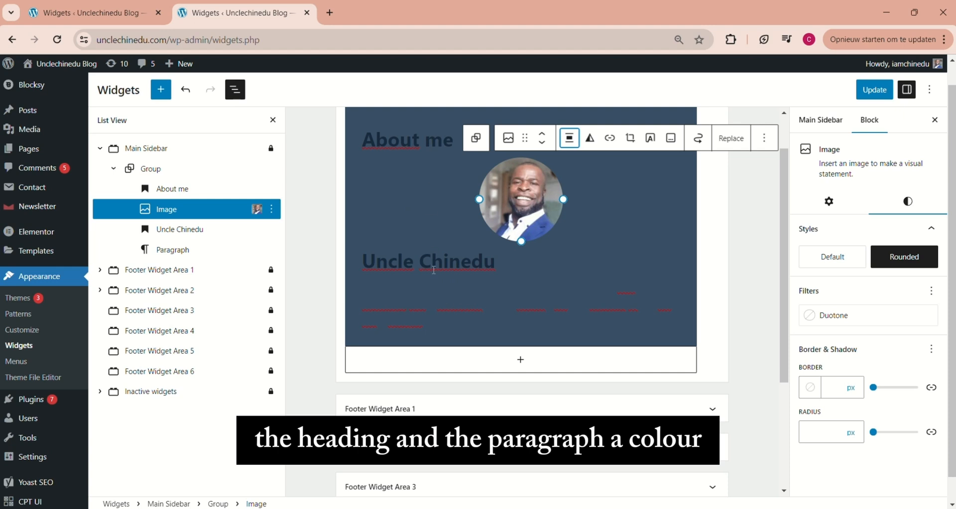
Step: Set the text colour of the "About me" heading to the white theme colour, Palette Color 8 (#ffffff)
{"action": "left_click", "coordinate": [409, 141]}
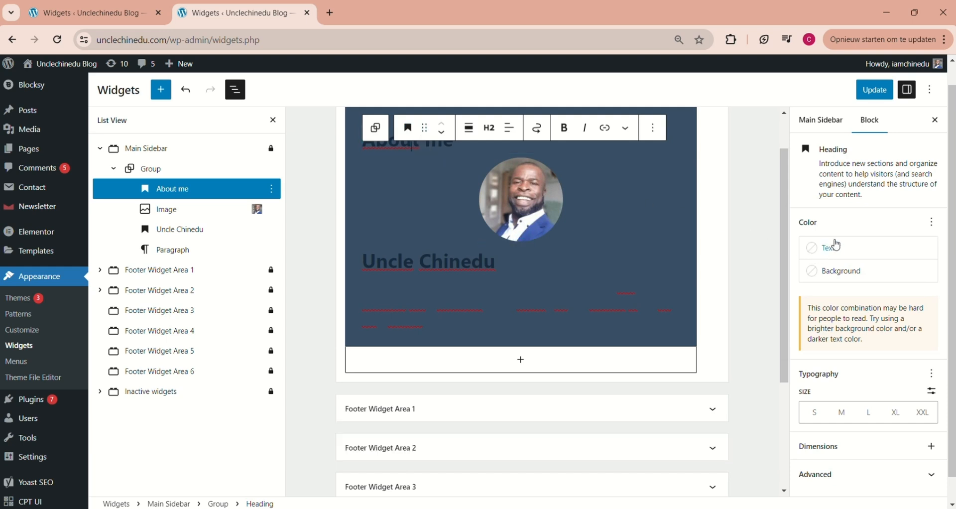
{"action": "left_click", "coordinate": [822, 248]}
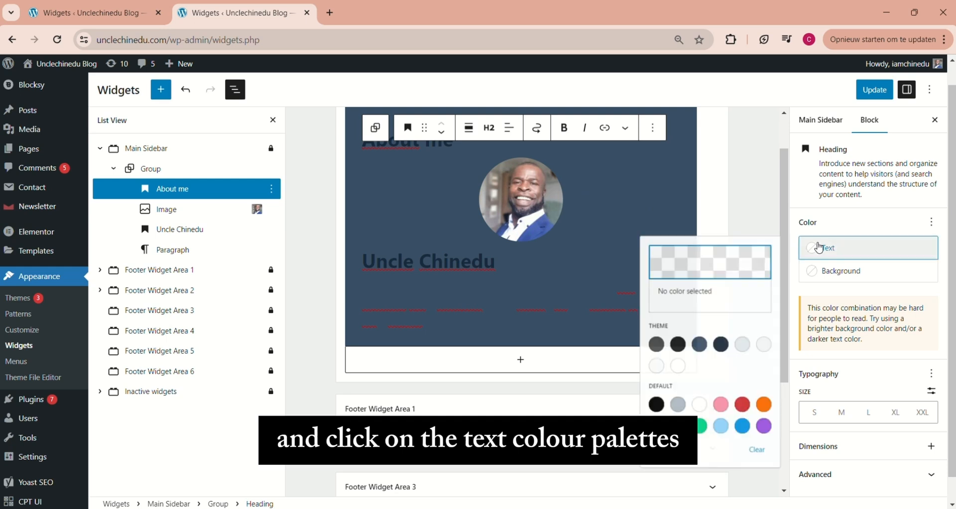
{"action": "left_click", "coordinate": [673, 374]}
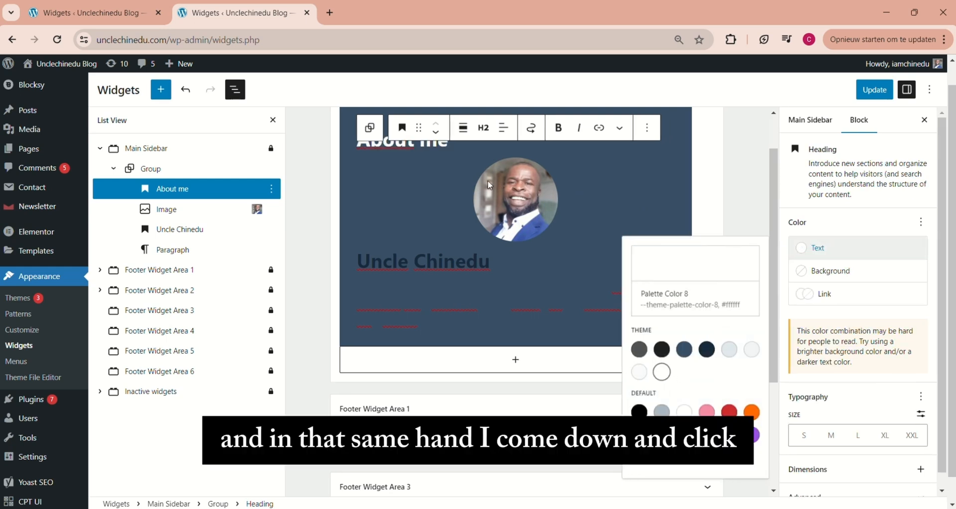
Step: Centre the text of the author name heading and colour it with the white theme colour, Palette Color 8 (#ffffff)
{"action": "left_click", "coordinate": [432, 262]}
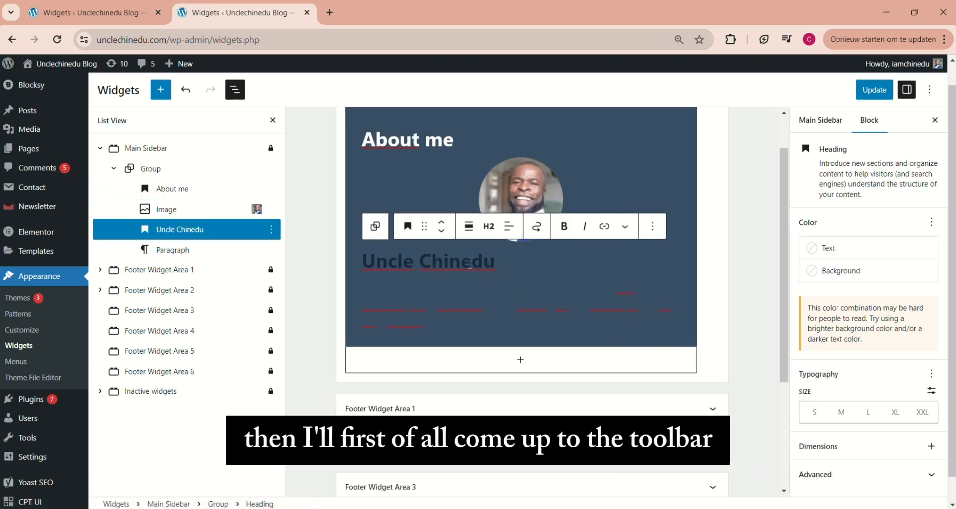
{"action": "left_click", "coordinate": [510, 227]}
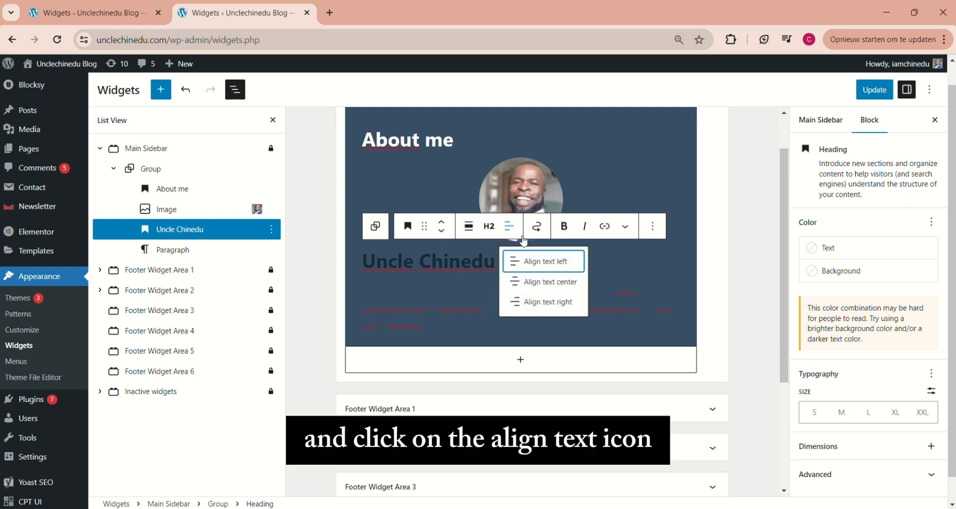
{"action": "left_click", "coordinate": [543, 281]}
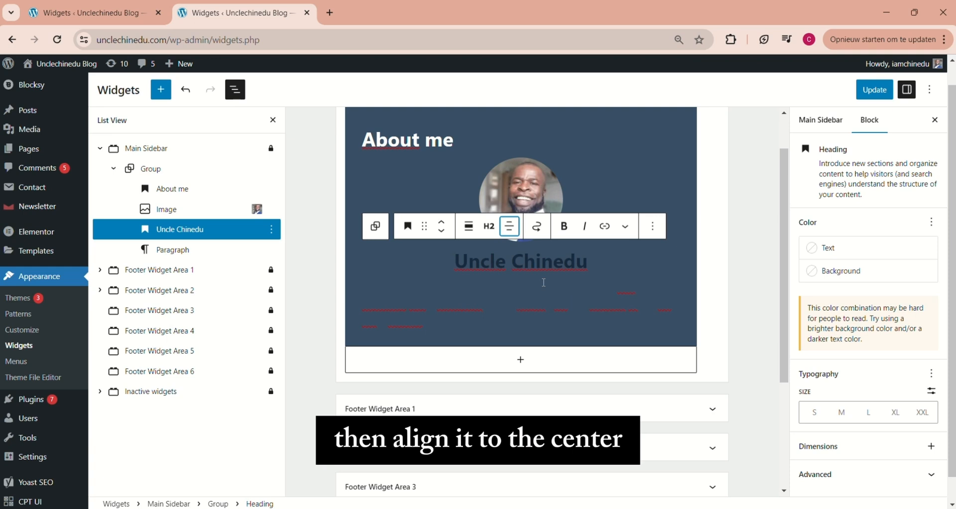
{"action": "left_click", "coordinate": [830, 251]}
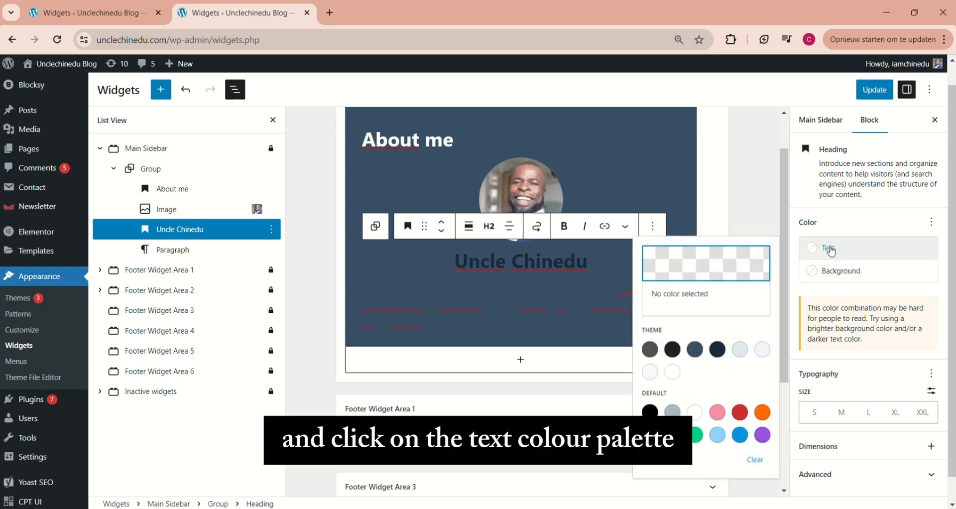
{"action": "left_click", "coordinate": [674, 374]}
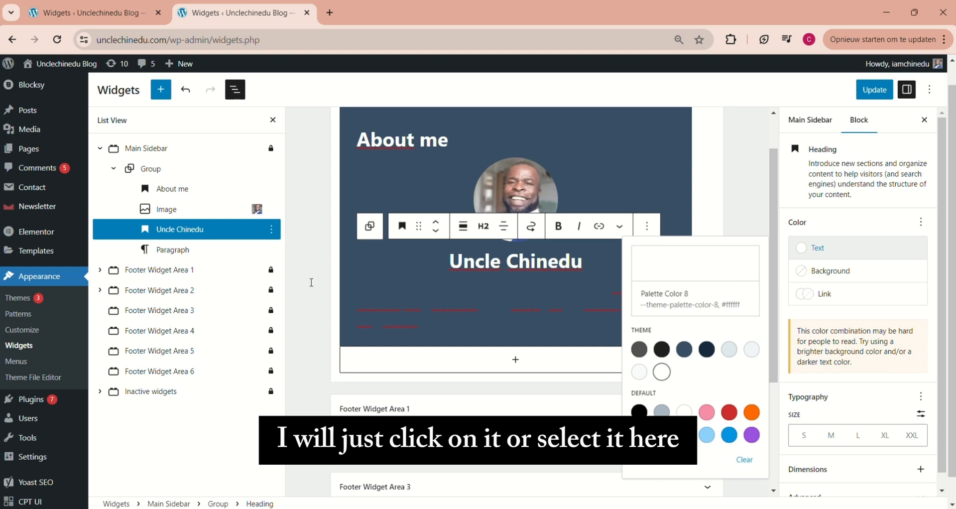
Step: Set the bio paragraph's text colour to the white theme colour, Palette Color 8 (#ffffff)
{"action": "left_click", "coordinate": [172, 249]}
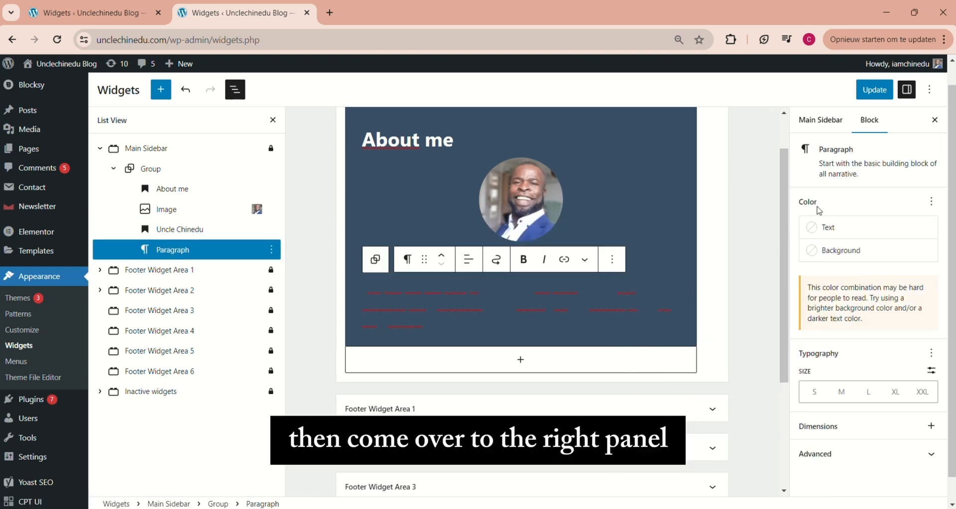
{"action": "left_click", "coordinate": [825, 230]}
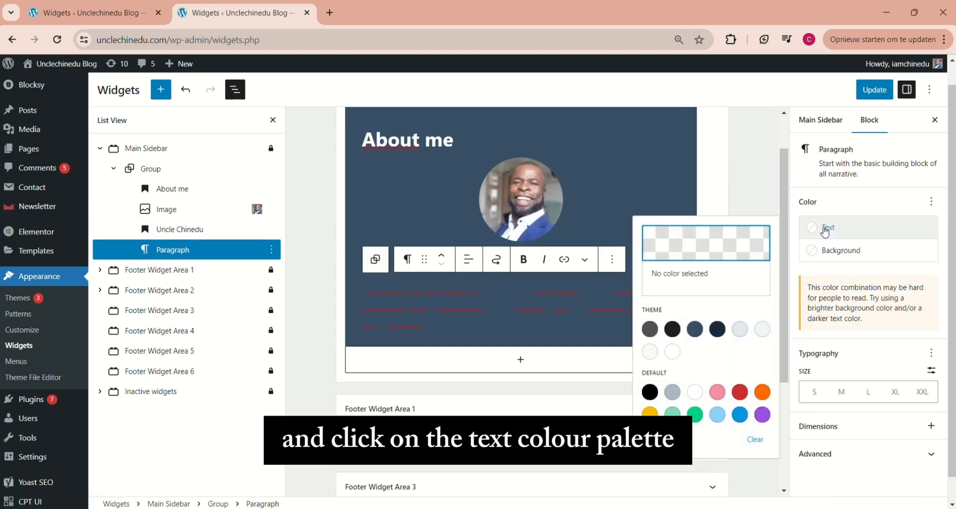
{"action": "left_click", "coordinate": [672, 352]}
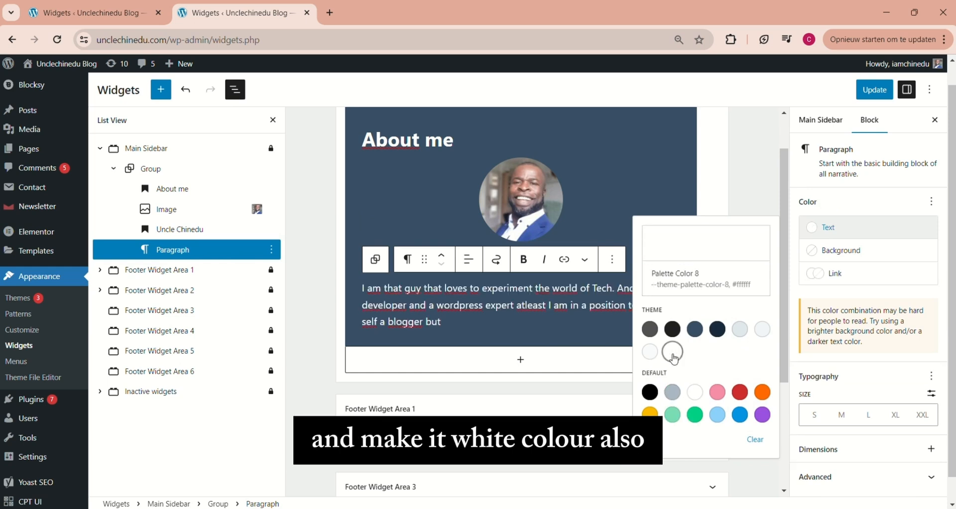
Step: Align the bio paragraph's text to the centre and save the widget changes
{"action": "left_click", "coordinate": [522, 291]}
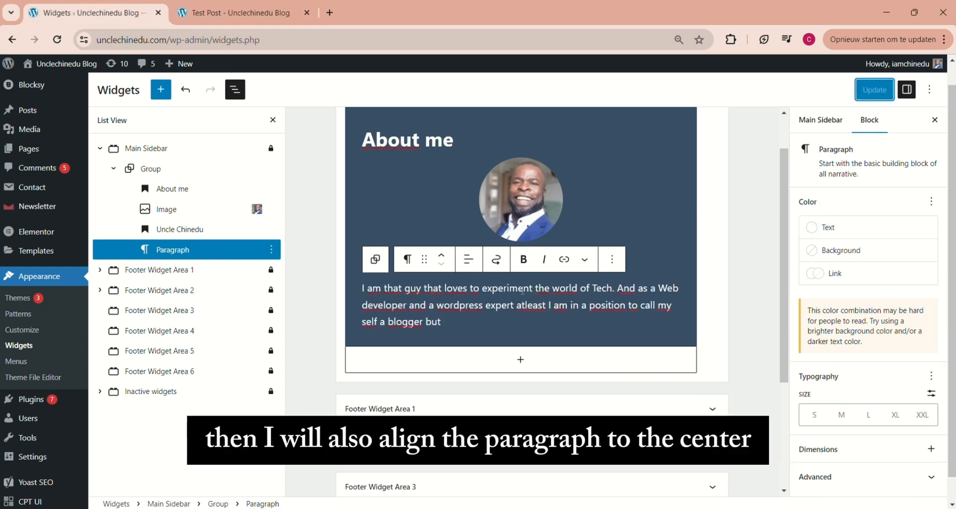
{"action": "left_click", "coordinate": [445, 290]}
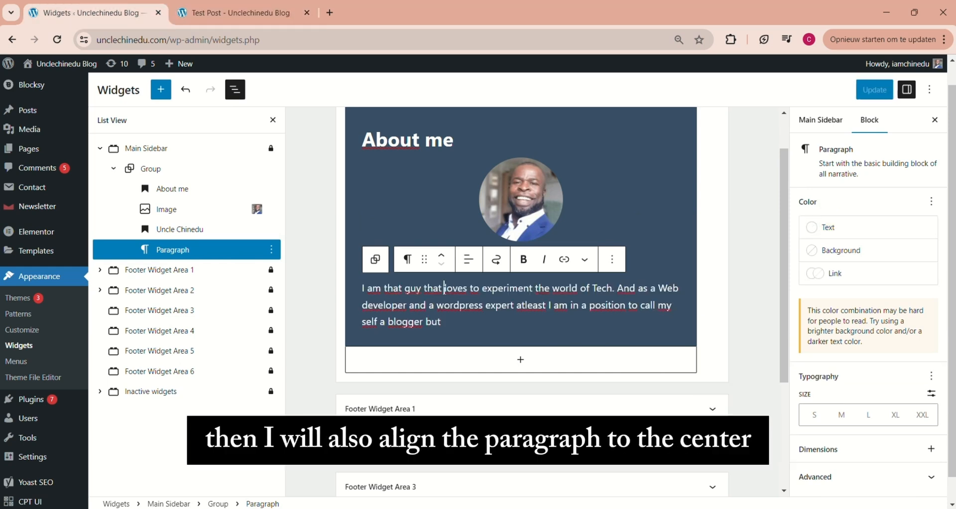
{"action": "left_click", "coordinate": [469, 260]}
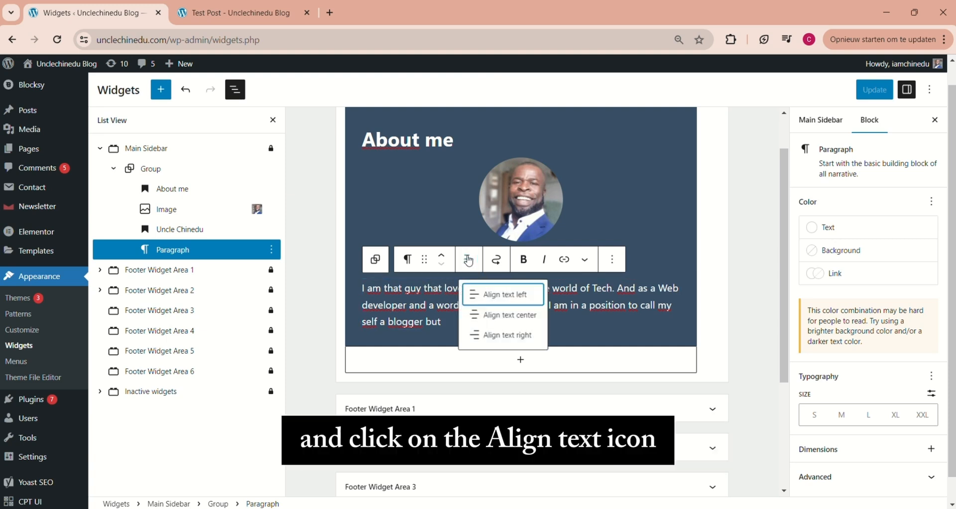
{"action": "left_click", "coordinate": [496, 319]}
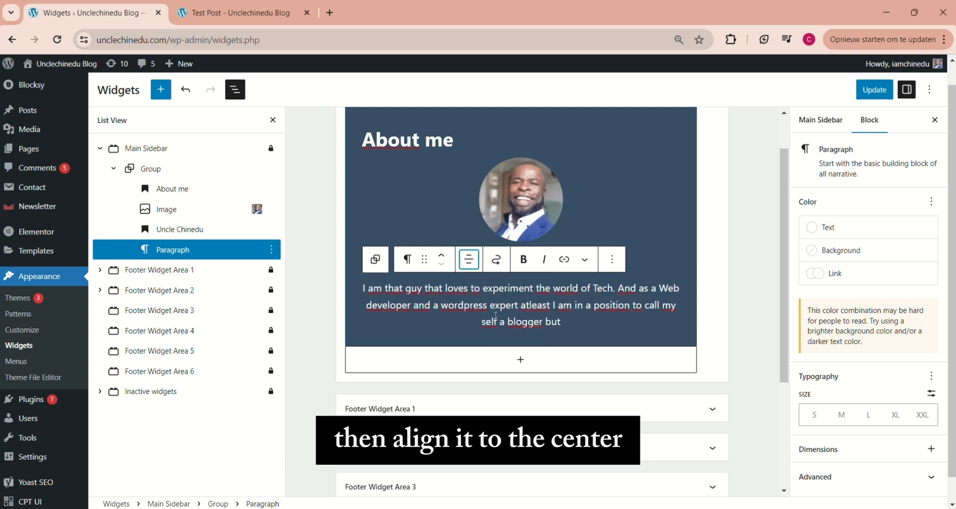
{"action": "left_click", "coordinate": [879, 89]}
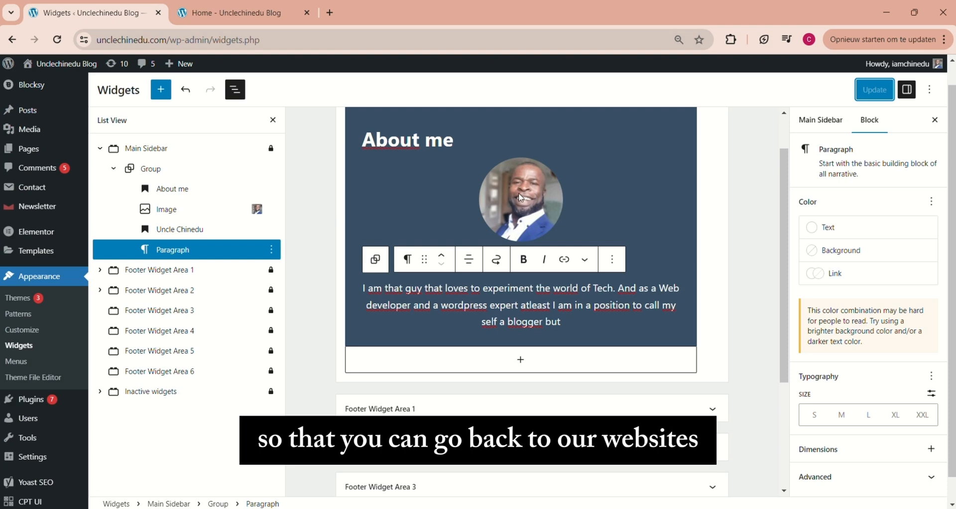
Step: Open the Test Post on the live blog and check how the author widget looks in its sidebar
{"action": "left_click", "coordinate": [235, 12]}
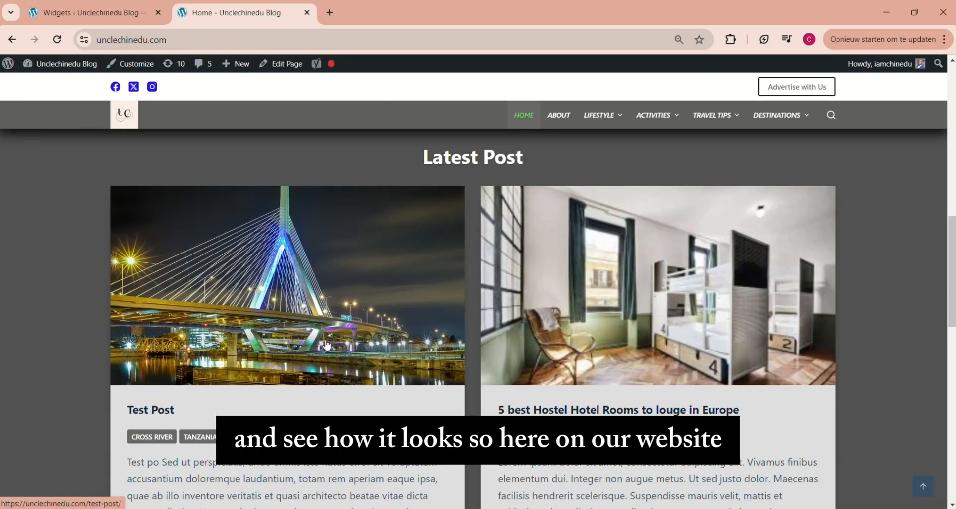
{"action": "left_click", "coordinate": [327, 345]}
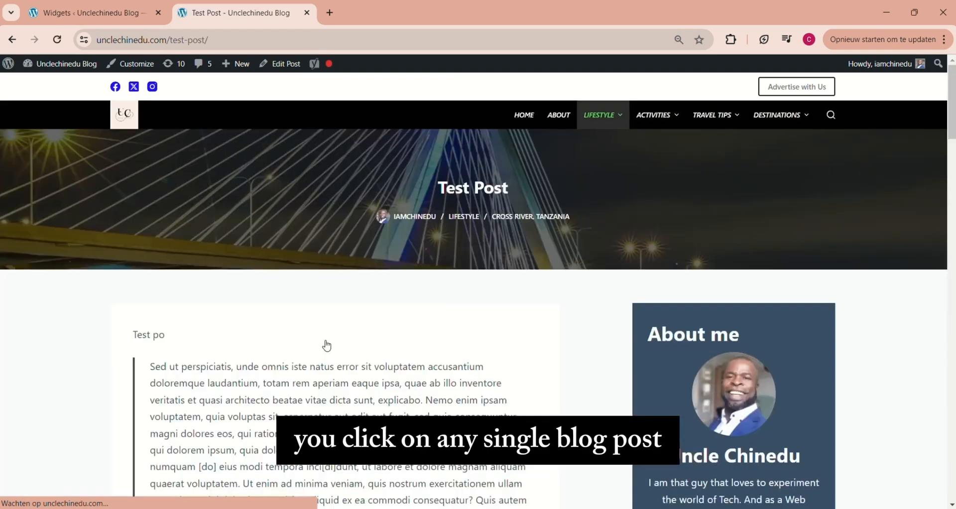
{"action": "scroll", "coordinate": [327, 344], "scroll_direction": "down", "scroll_amount": 5}
{"action": "scroll", "coordinate": [711, 230], "scroll_direction": "up", "scroll_amount": 2}
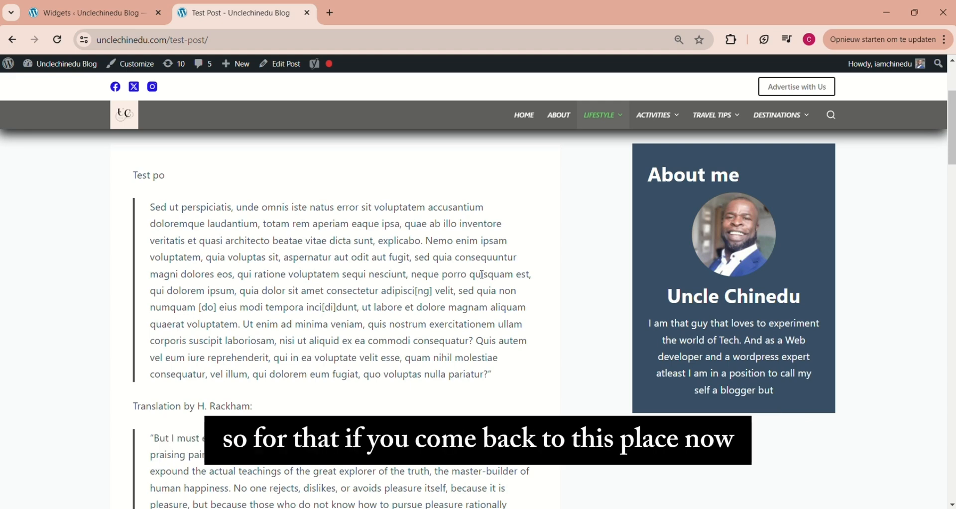
Step: Return to the widget editor and add a Social Icons block below the bio paragraph inside the group
{"action": "left_click", "coordinate": [87, 12]}
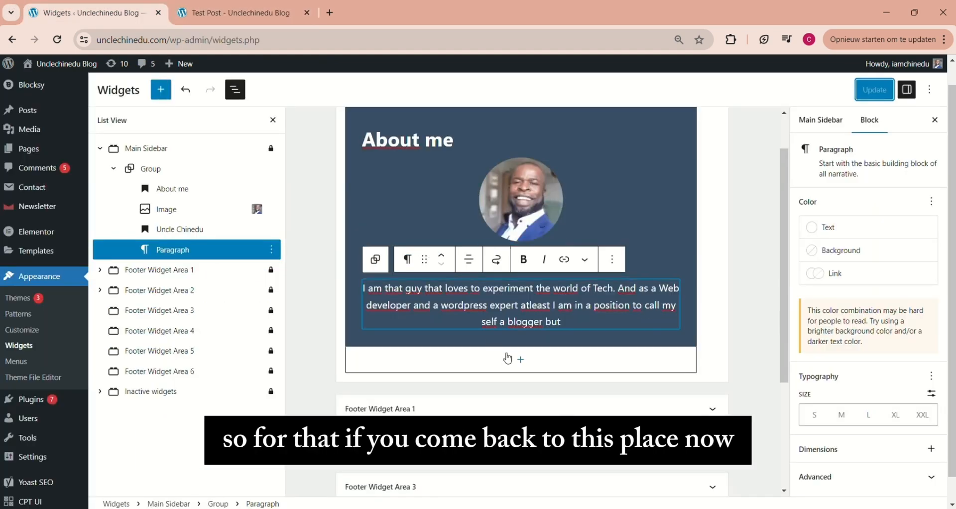
{"action": "left_click", "coordinate": [567, 322]}
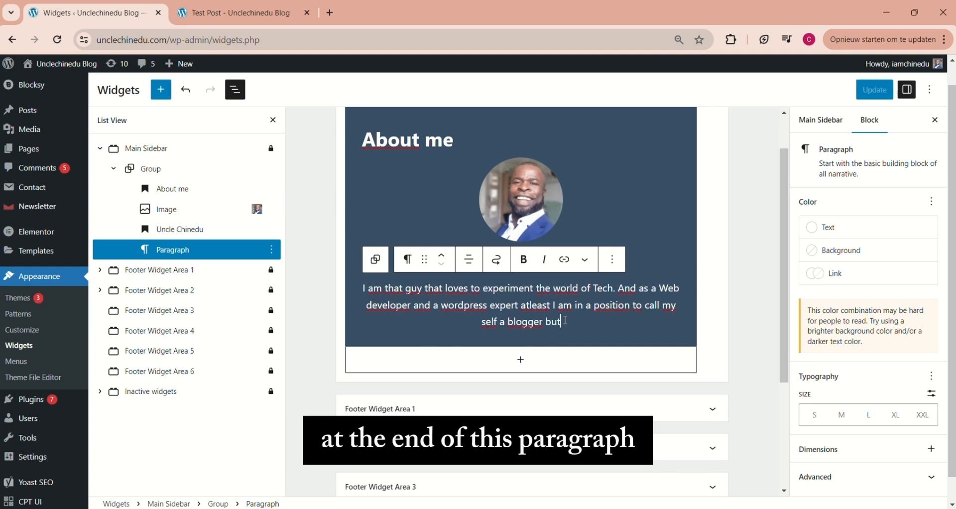
{"action": "key", "text": "Return"}
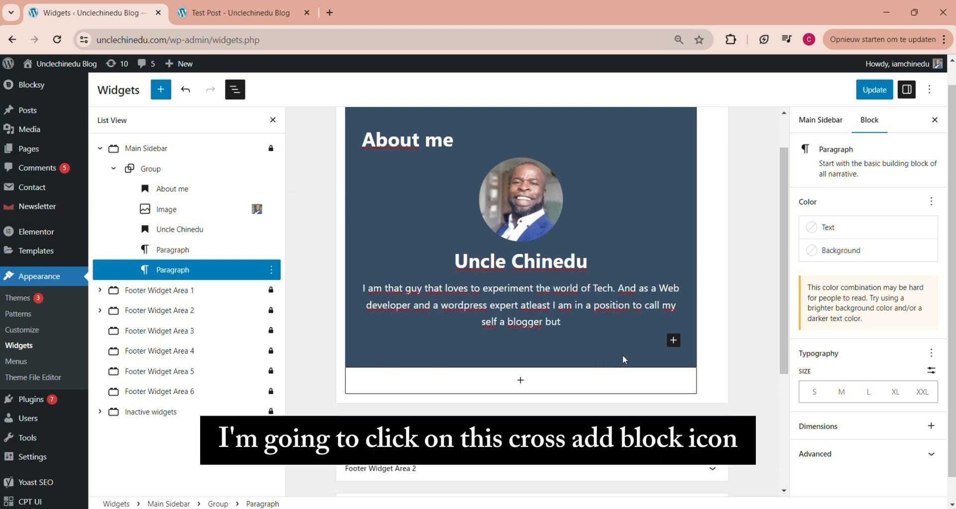
{"action": "left_click", "coordinate": [672, 343]}
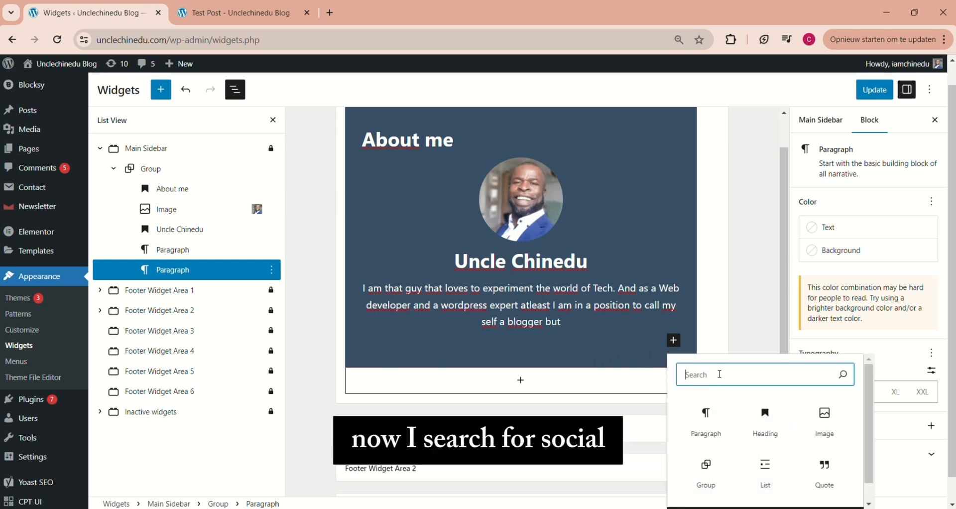
{"action": "type", "text": "social"}
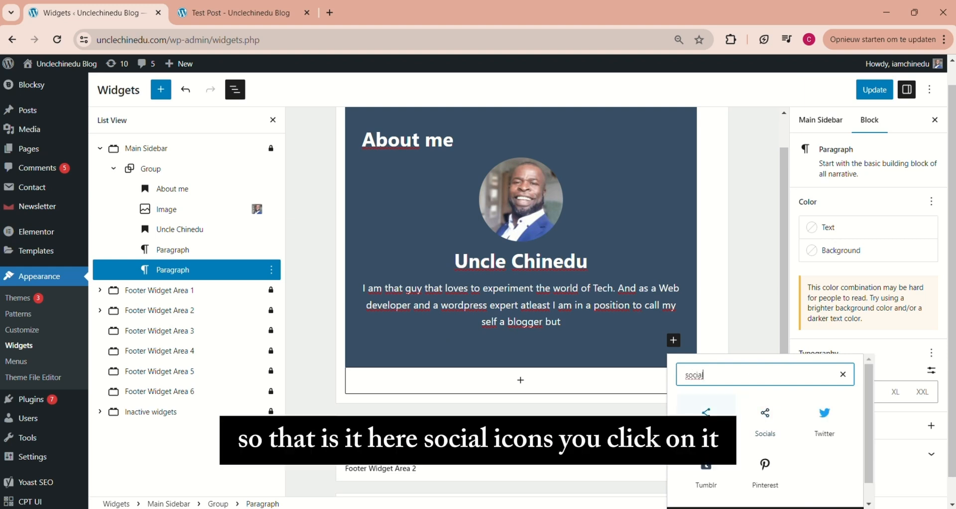
{"action": "left_click", "coordinate": [706, 413]}
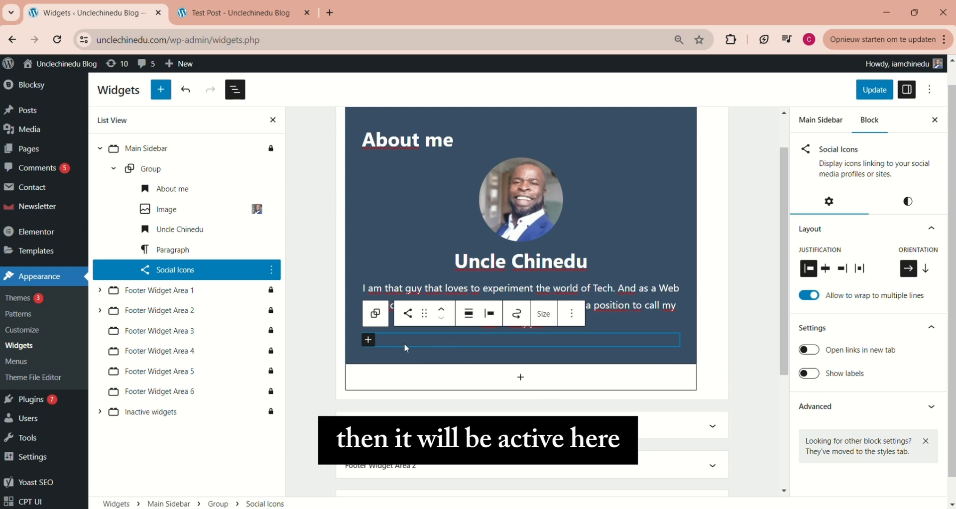
Step: Add a Facebook icon to the Social Icons block
{"action": "left_click", "coordinate": [369, 340]}
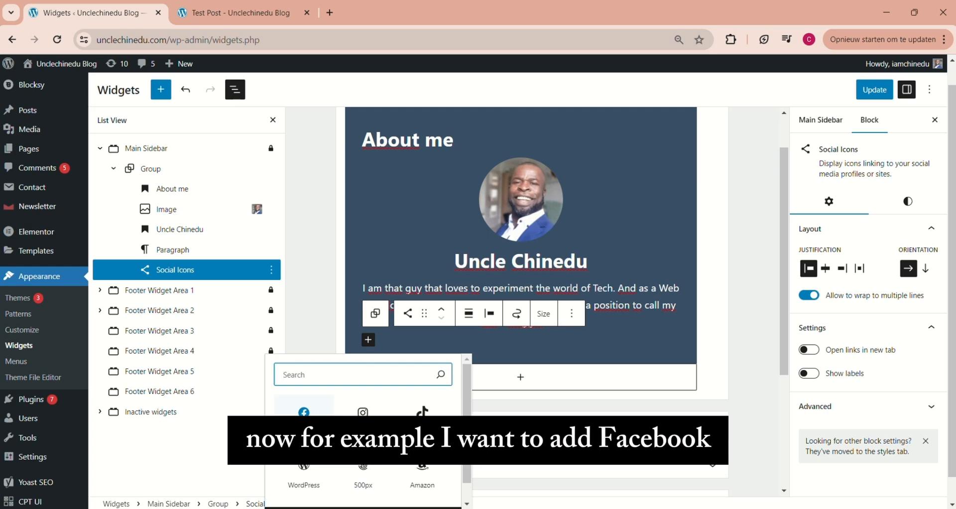
{"action": "left_click", "coordinate": [305, 419]}
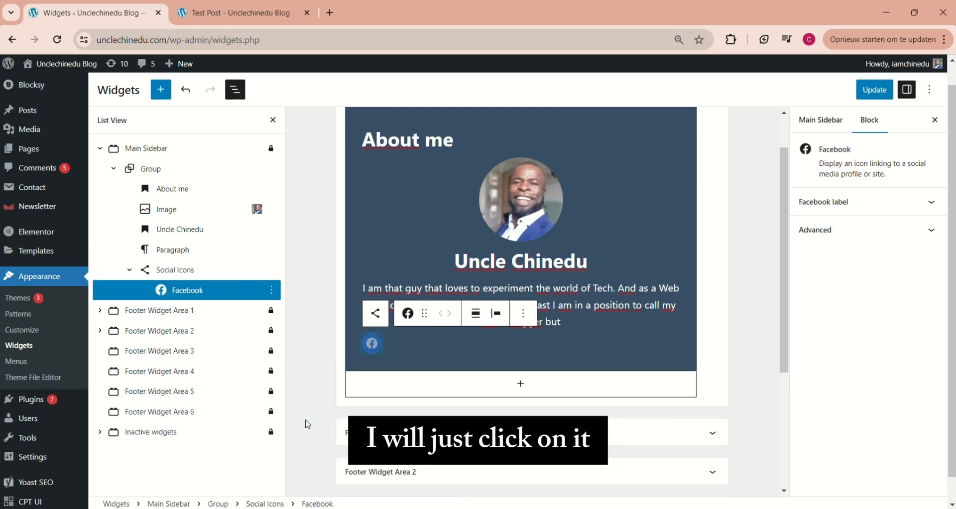
{"action": "left_click", "coordinate": [371, 351]}
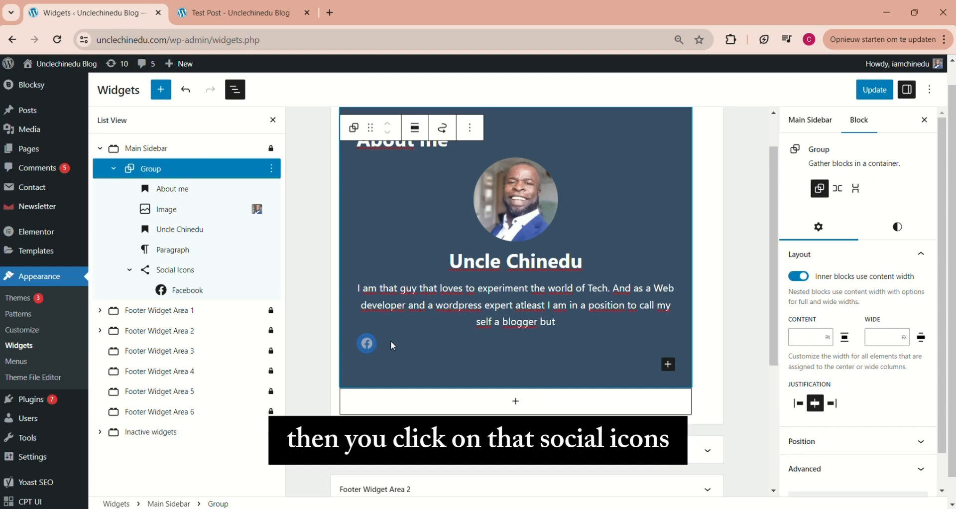
Step: Add a TikTok icon and an Instagram icon after the Facebook icon in the Social Icons block
{"action": "left_click", "coordinate": [184, 269]}
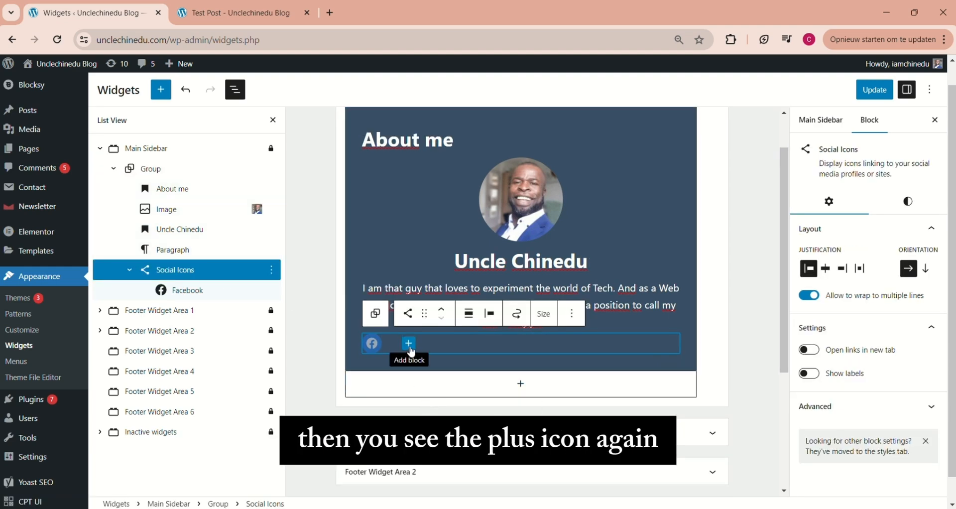
{"action": "left_click", "coordinate": [408, 345]}
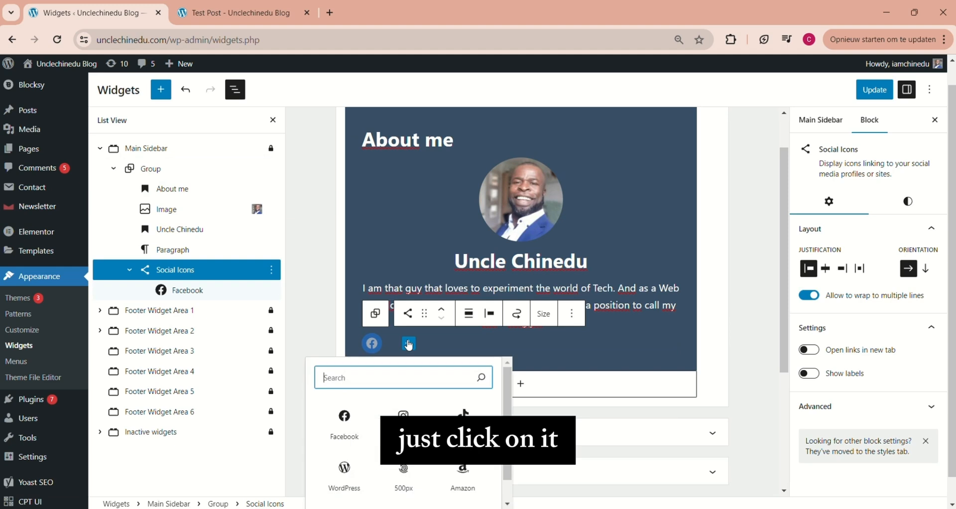
{"action": "left_click", "coordinate": [464, 417]}
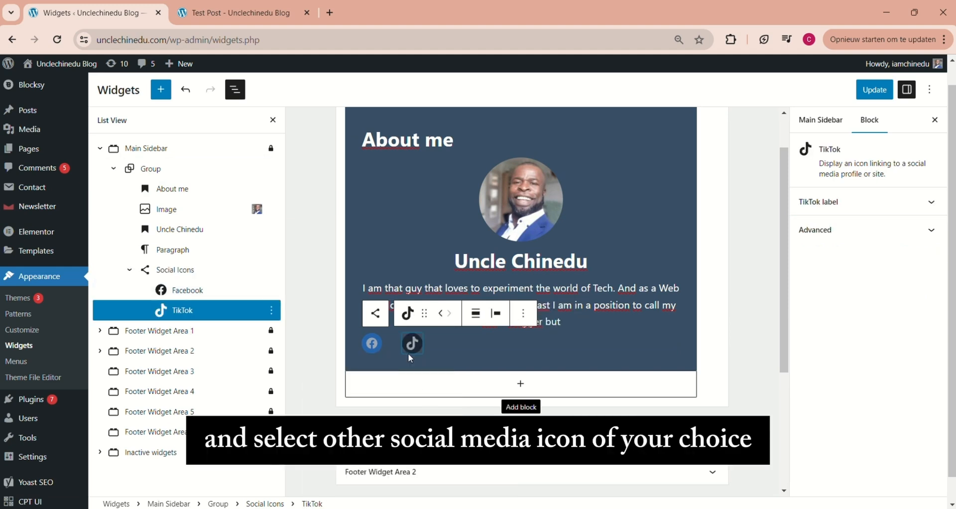
{"action": "left_click", "coordinate": [441, 342]}
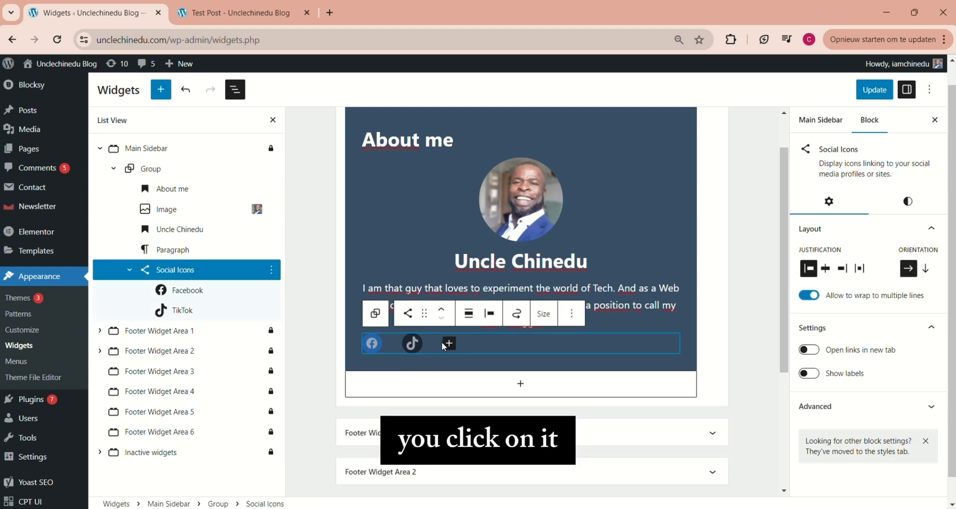
{"action": "left_click", "coordinate": [450, 343]}
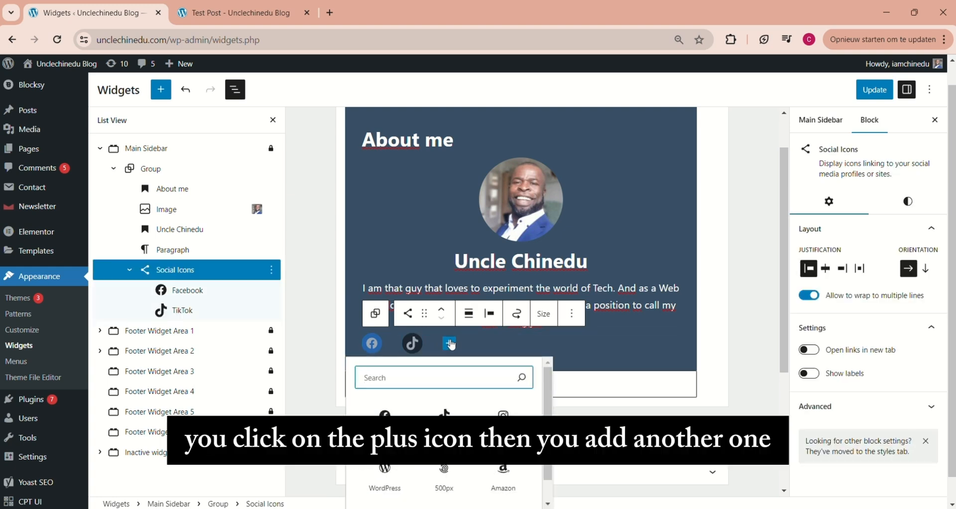
{"action": "left_click", "coordinate": [503, 415]}
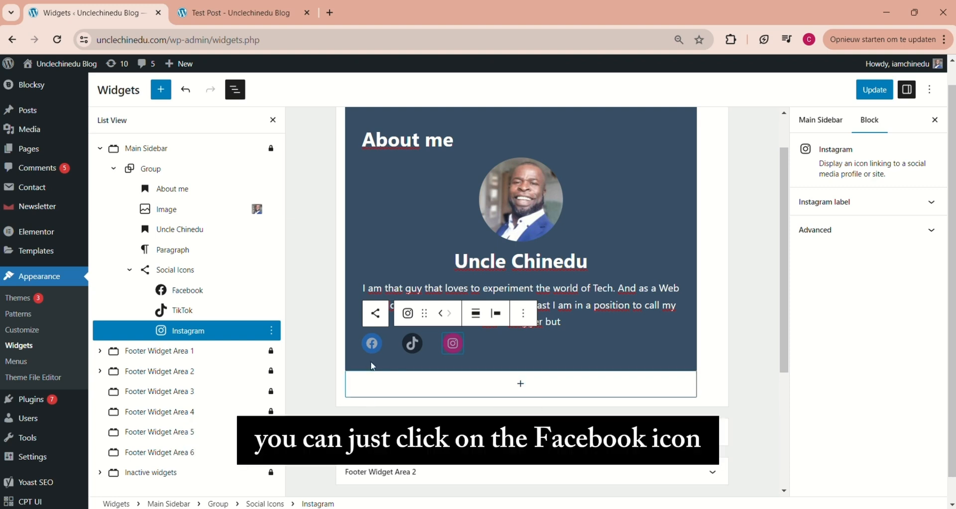
{"action": "left_click", "coordinate": [374, 344]}
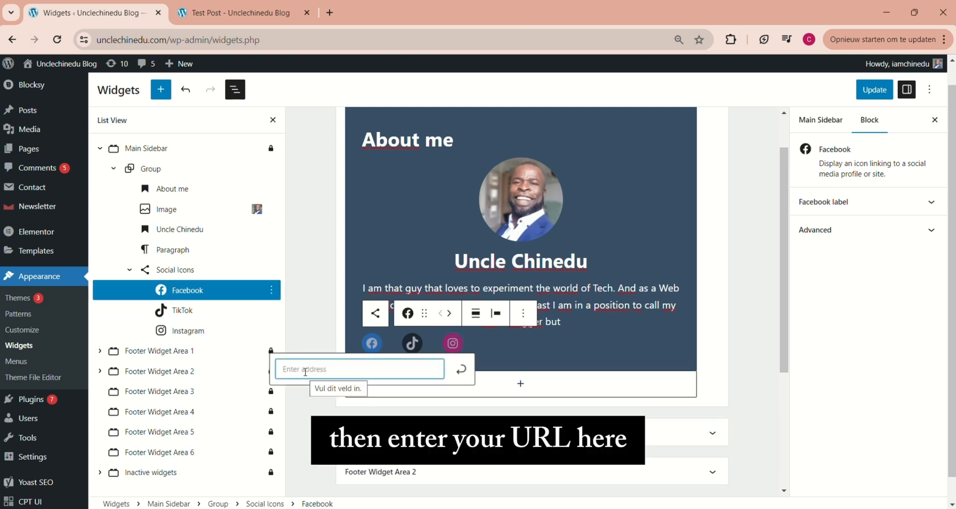
{"action": "key", "text": "BackSpace"}
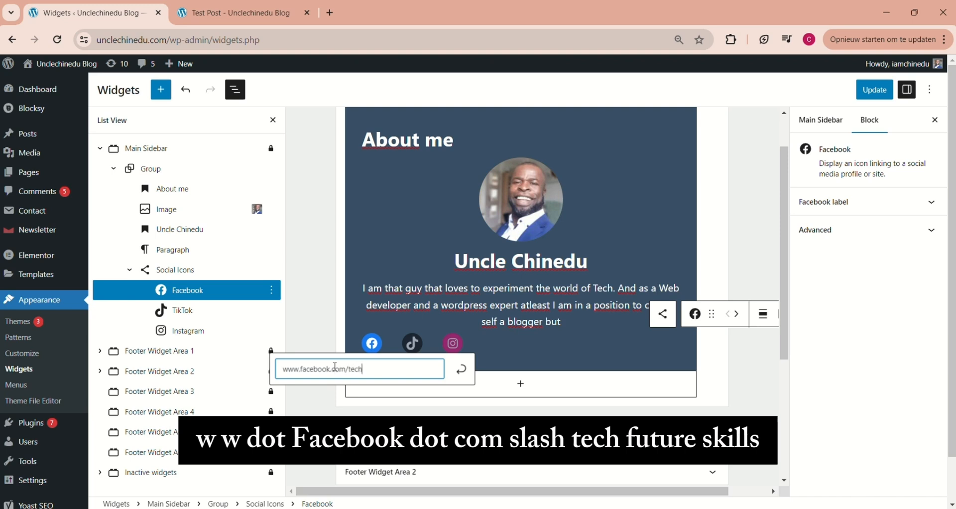
{"action": "type", "text": "tureskills"}
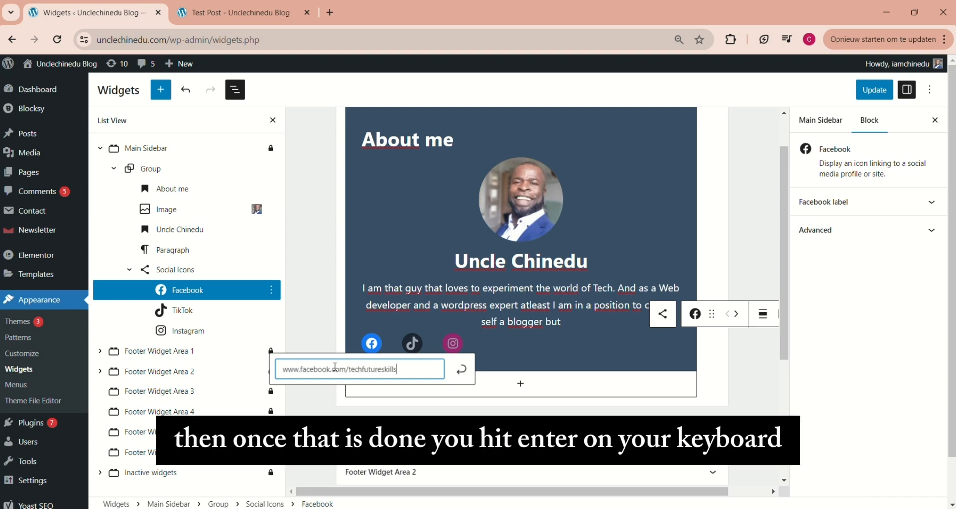
{"action": "key", "text": "Return"}
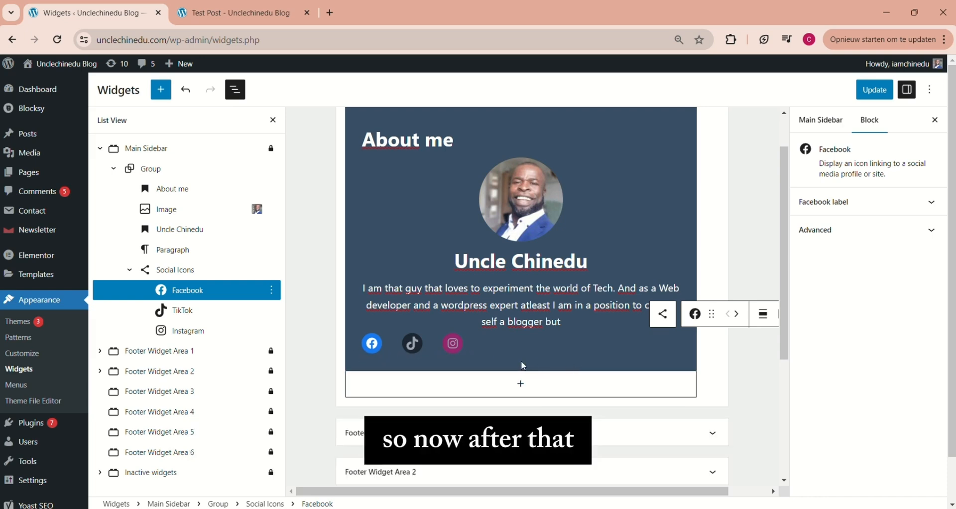
Step: Justify the whole Social Icons block to the centre
{"action": "left_click", "coordinate": [185, 270]}
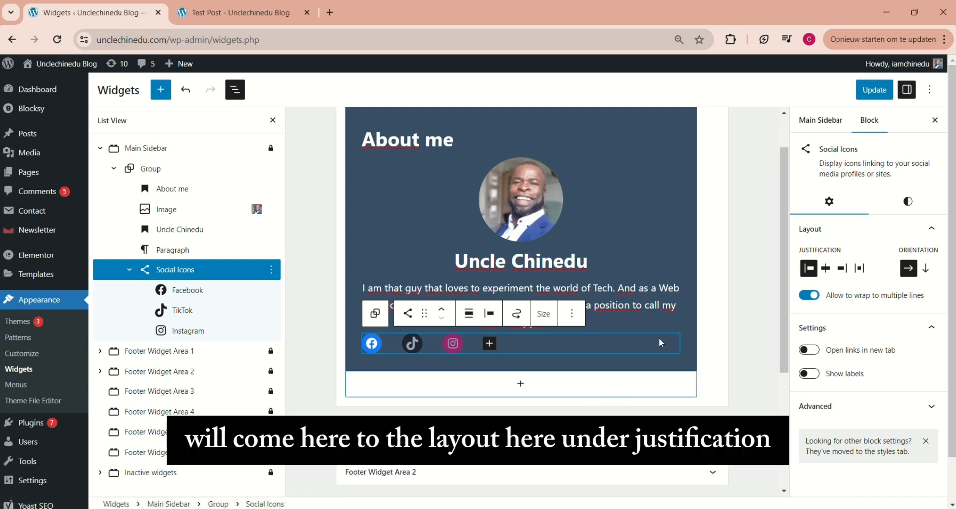
{"action": "left_click", "coordinate": [826, 270]}
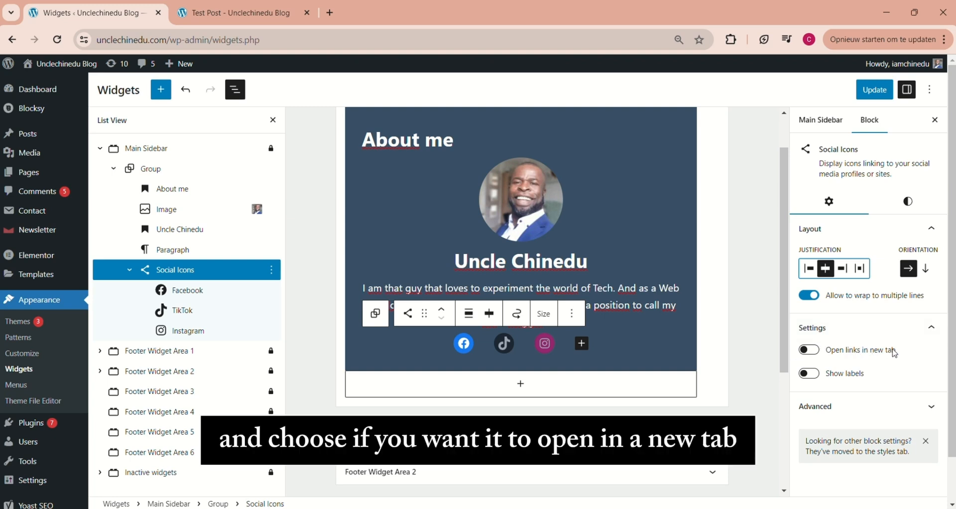
Step: Try the social icons with labels shown and in the Logos Only and Pill Shape styles, and hide the labels again
{"action": "left_click", "coordinate": [810, 374]}
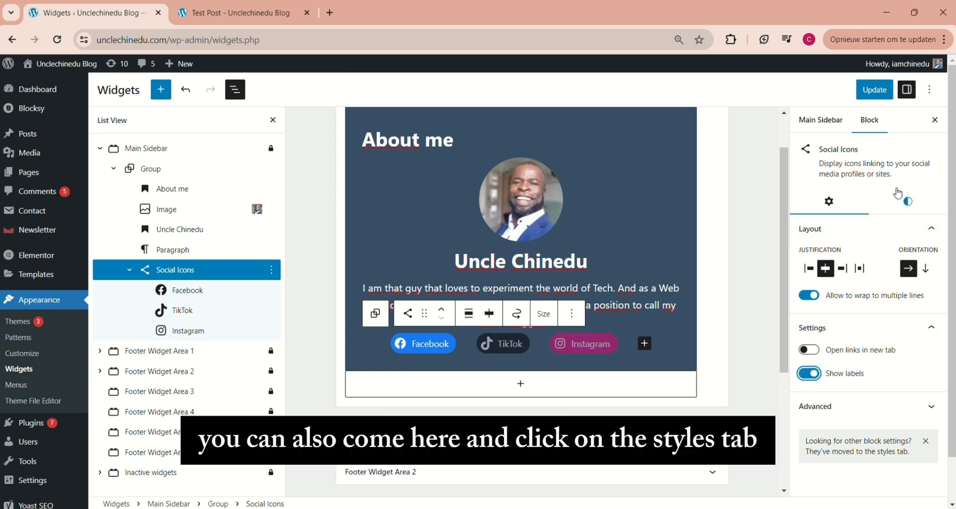
{"action": "left_click", "coordinate": [909, 203]}
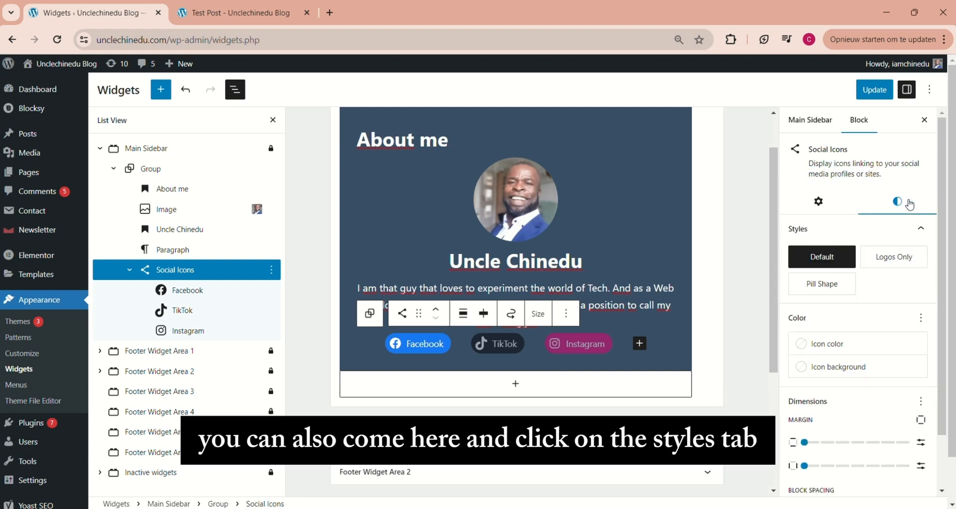
{"action": "left_click", "coordinate": [899, 257]}
{"action": "left_click", "coordinate": [824, 285]}
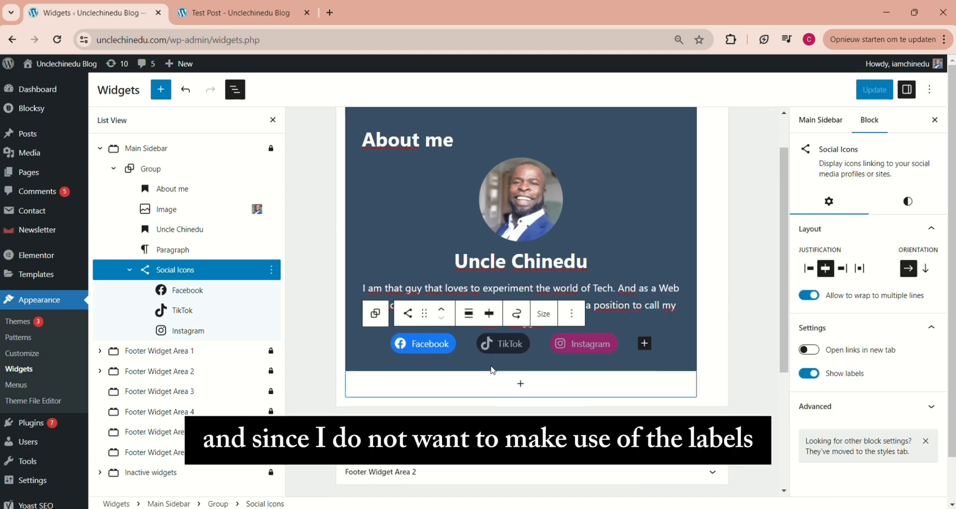
{"action": "left_click", "coordinate": [806, 378]}
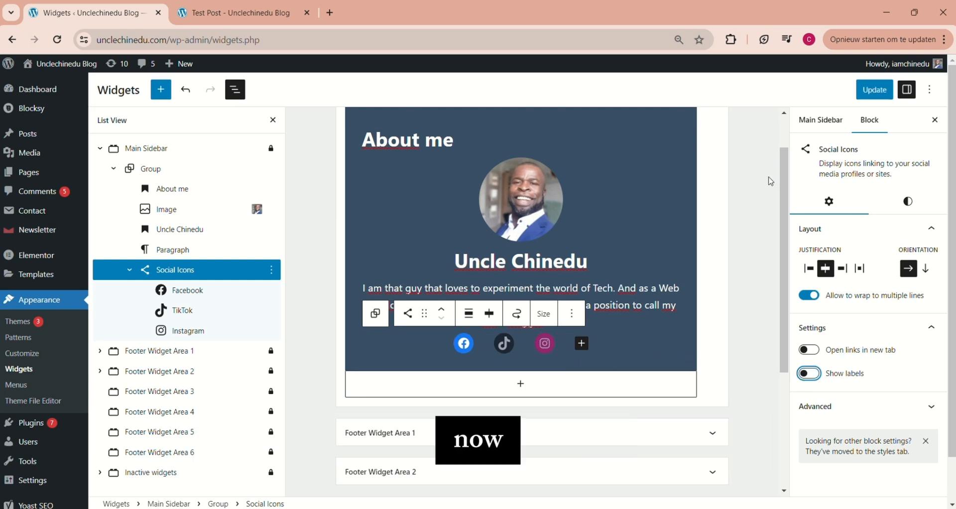
Step: Save the widget changes and reload the live Test Post to check the social icons in its sidebar
{"action": "left_click", "coordinate": [869, 92]}
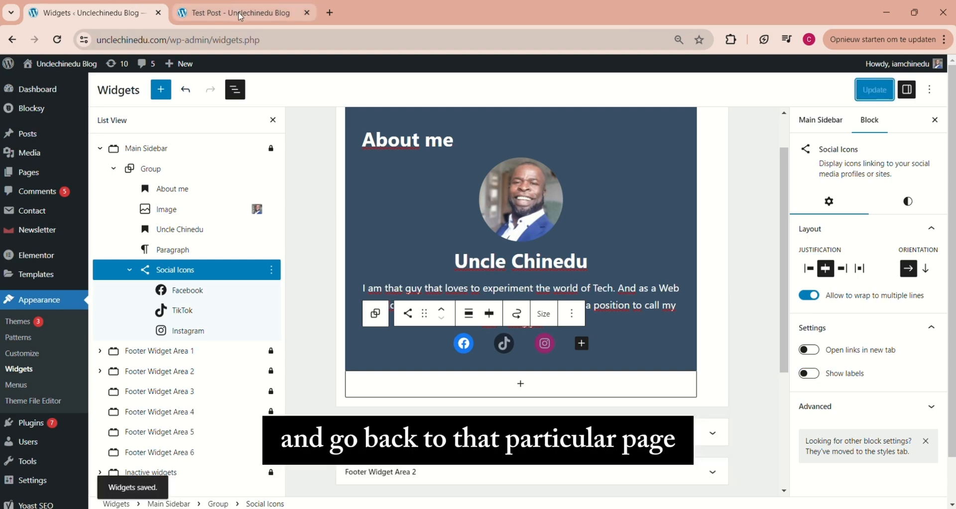
{"action": "left_click", "coordinate": [240, 15]}
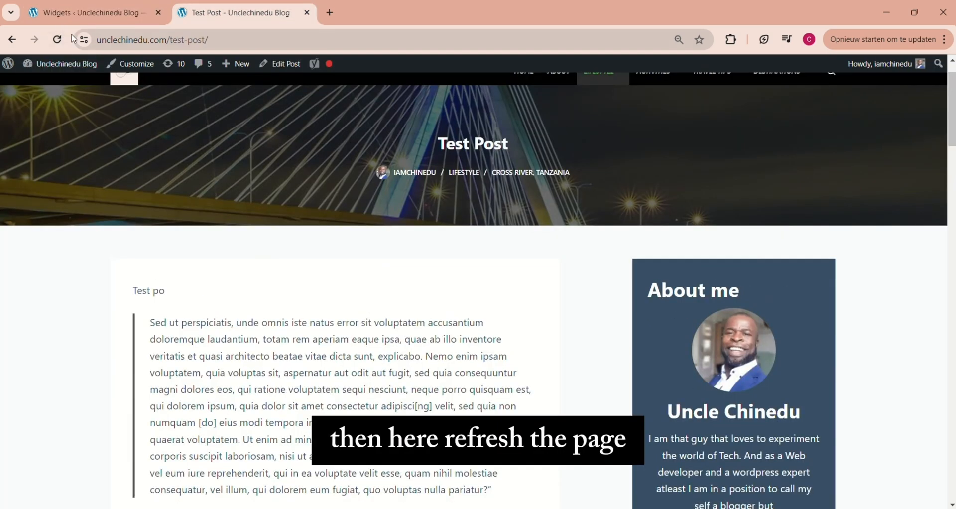
{"action": "left_click", "coordinate": [58, 39]}
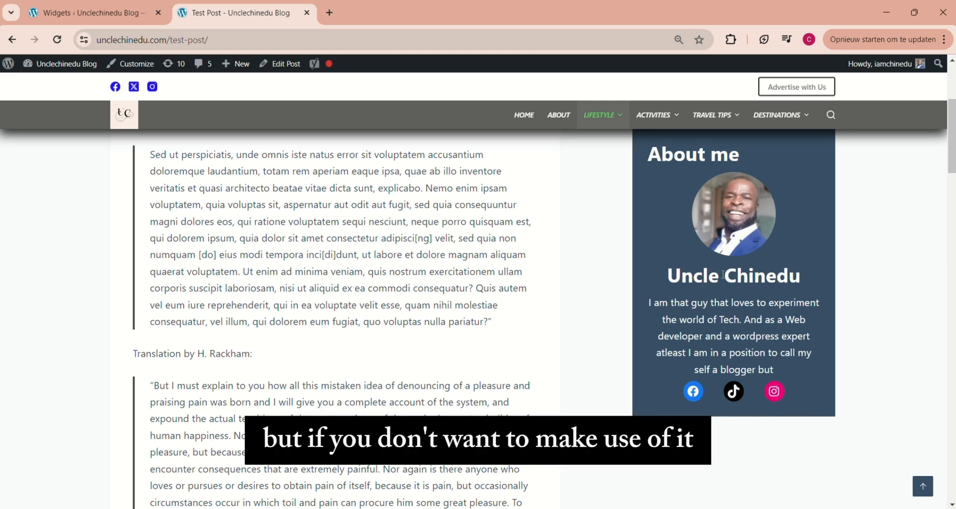
Step: Return to the widget editor, rename the author widget's Group block to "About me" and collapse it in the block list
{"action": "left_click", "coordinate": [79, 13]}
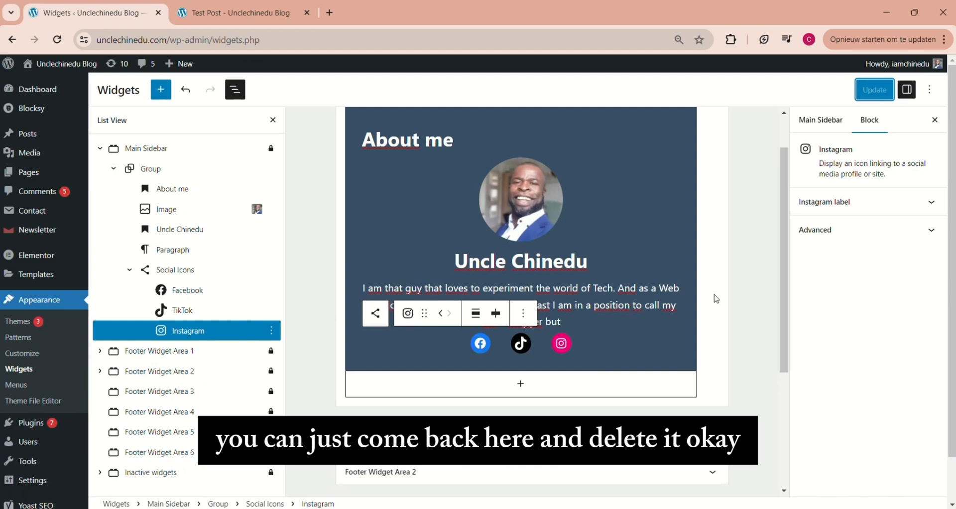
{"action": "left_click", "coordinate": [155, 169]}
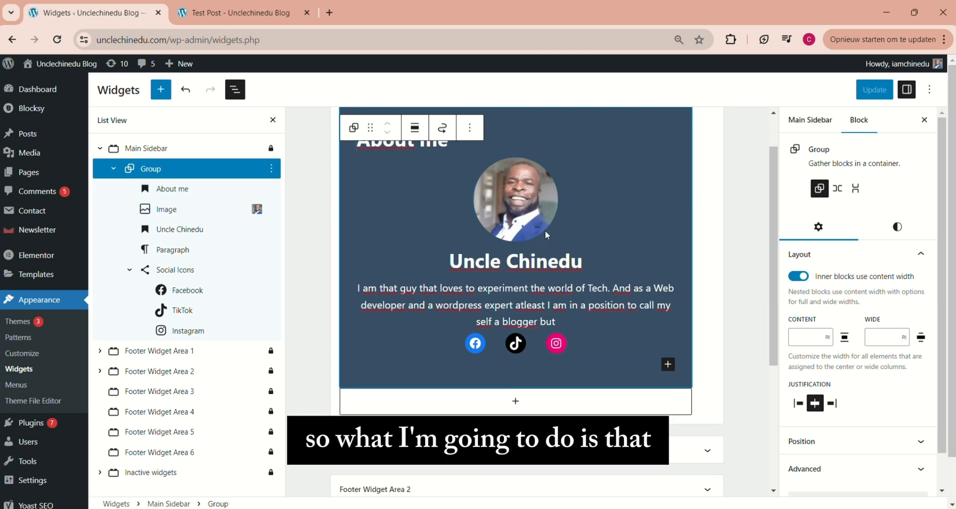
{"action": "left_click", "coordinate": [272, 172]}
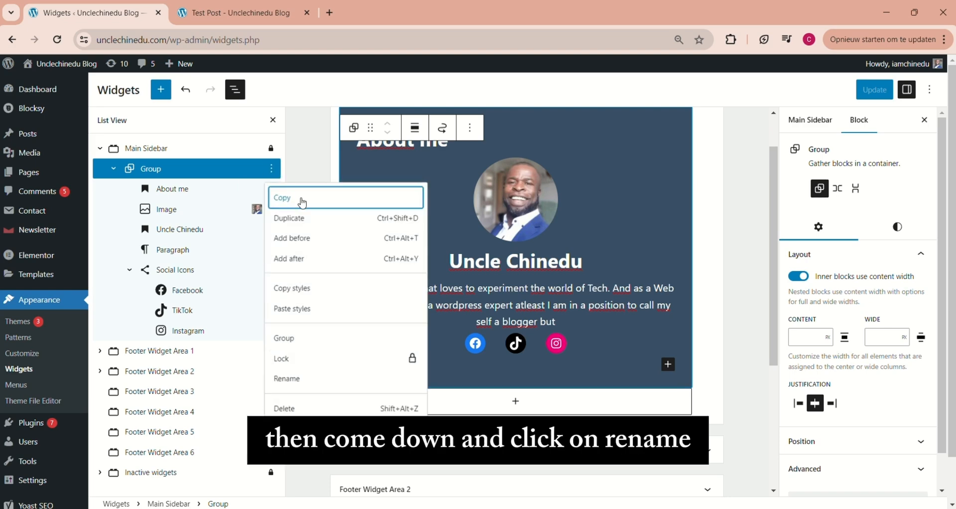
{"action": "left_click", "coordinate": [298, 381]}
{"action": "left_click", "coordinate": [437, 295]}
{"action": "type", "text": "About me"}
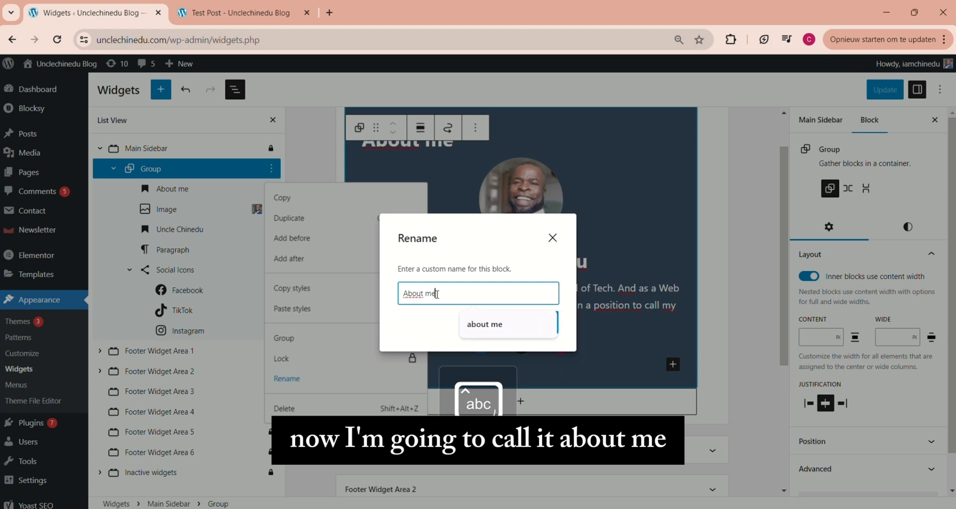
{"action": "left_click", "coordinate": [566, 327]}
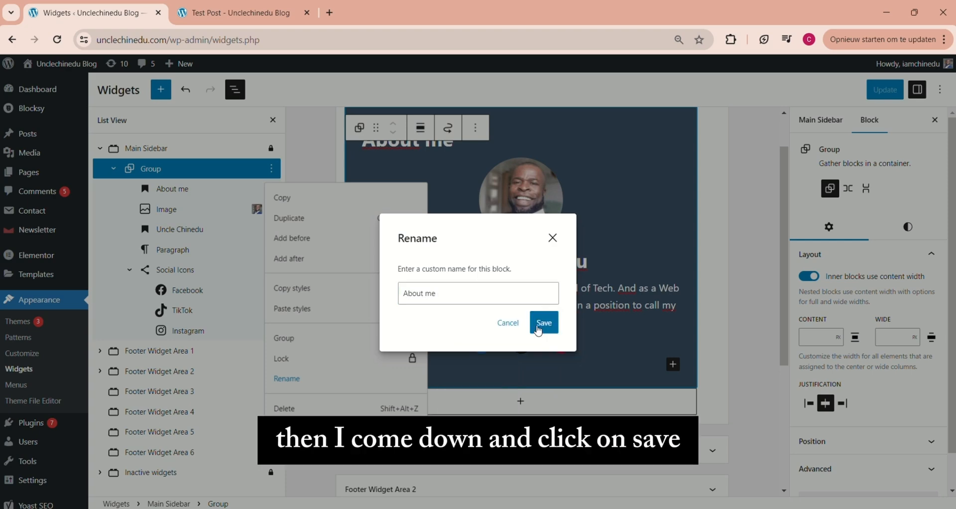
{"action": "left_click", "coordinate": [548, 329]}
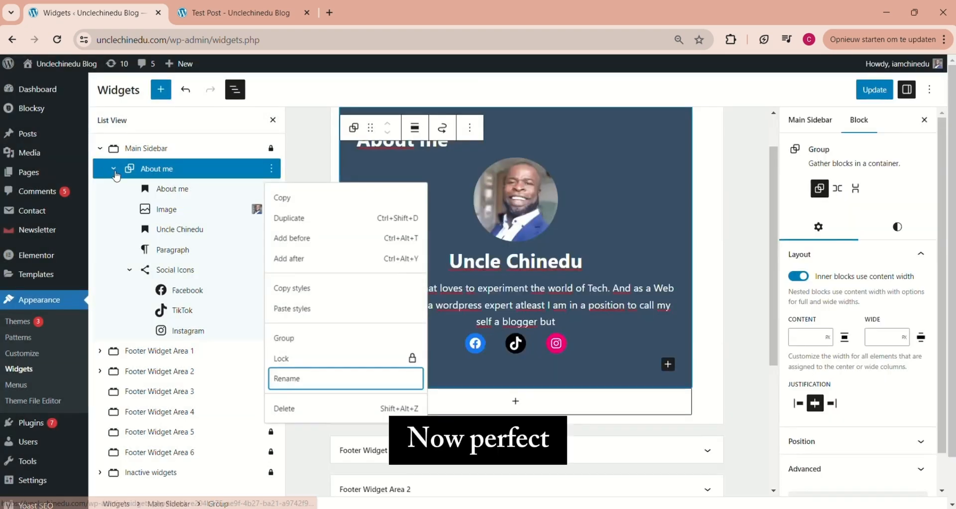
{"action": "left_click", "coordinate": [113, 168]}
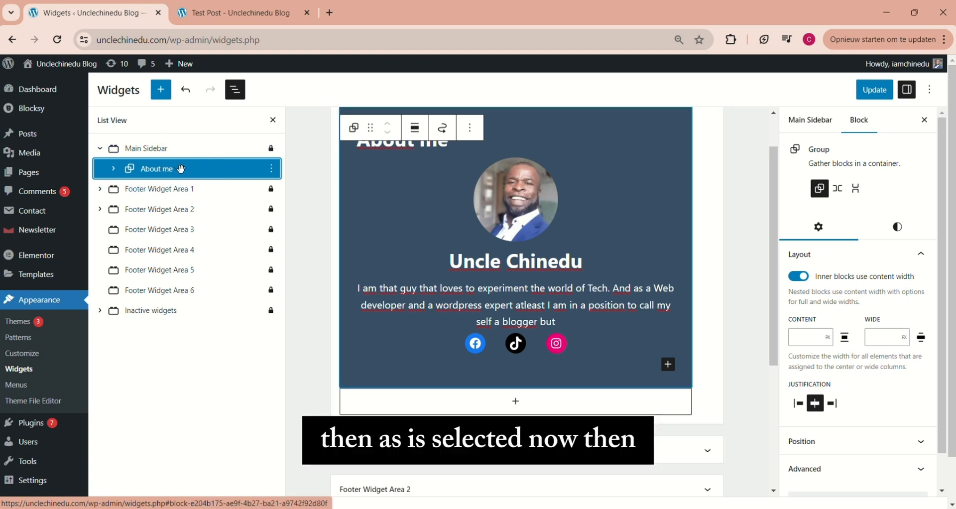
Step: Insert a new Group block below the About me group in the Main Sidebar, using the single-container layout
{"action": "left_click", "coordinate": [159, 91]}
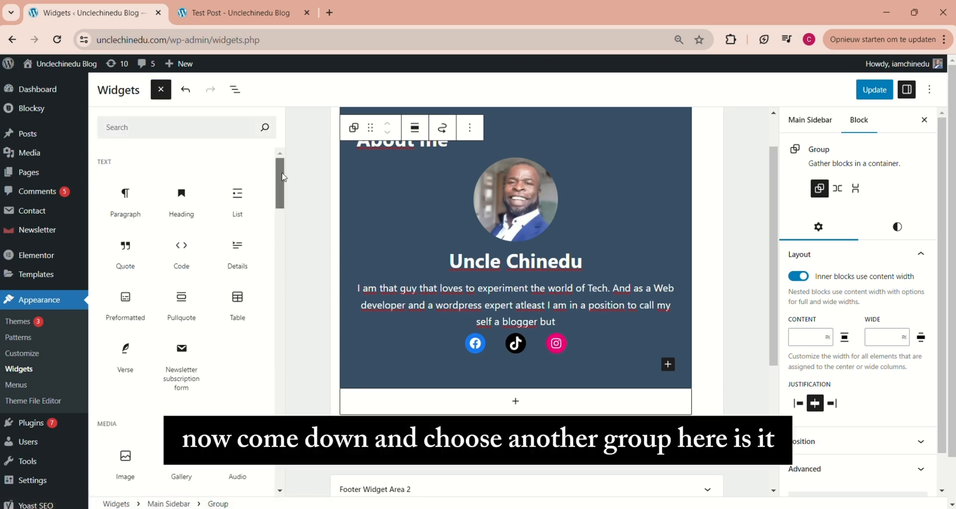
{"action": "scroll", "coordinate": [292, 219], "scroll_direction": "down", "scroll_amount": 5}
{"action": "scroll", "coordinate": [292, 219], "scroll_direction": "down", "scroll_amount": 2}
{"action": "mouse_move", "coordinate": [237, 253]}
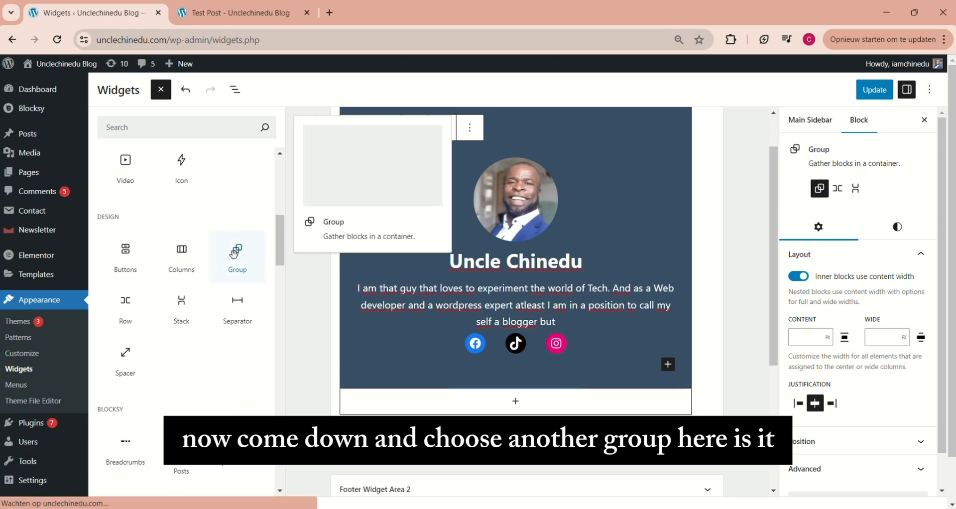
{"action": "left_click", "coordinate": [241, 257]}
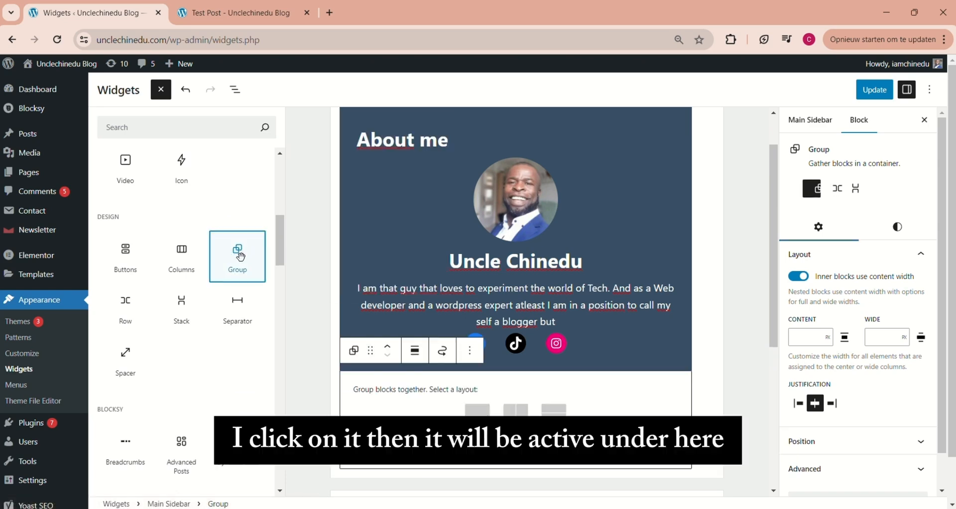
{"action": "left_click", "coordinate": [318, 453]}
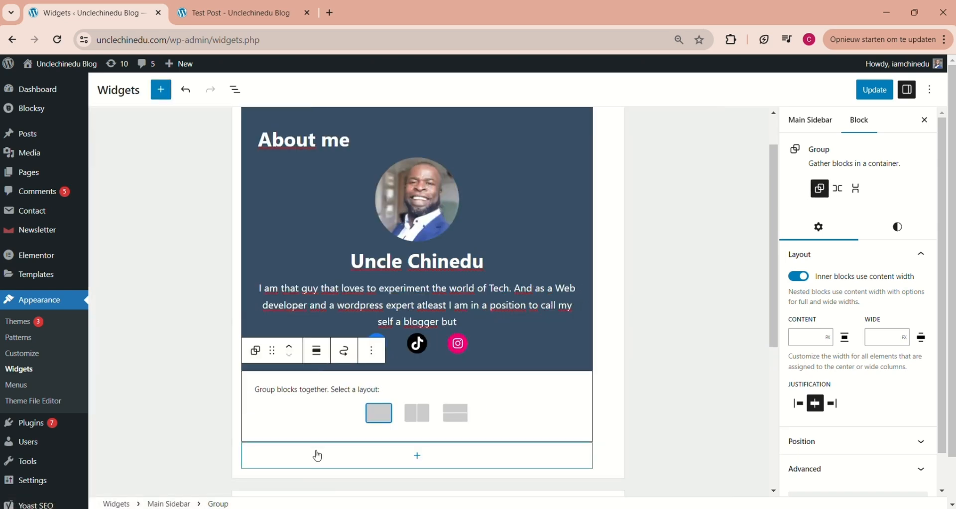
{"action": "left_click", "coordinate": [382, 411]}
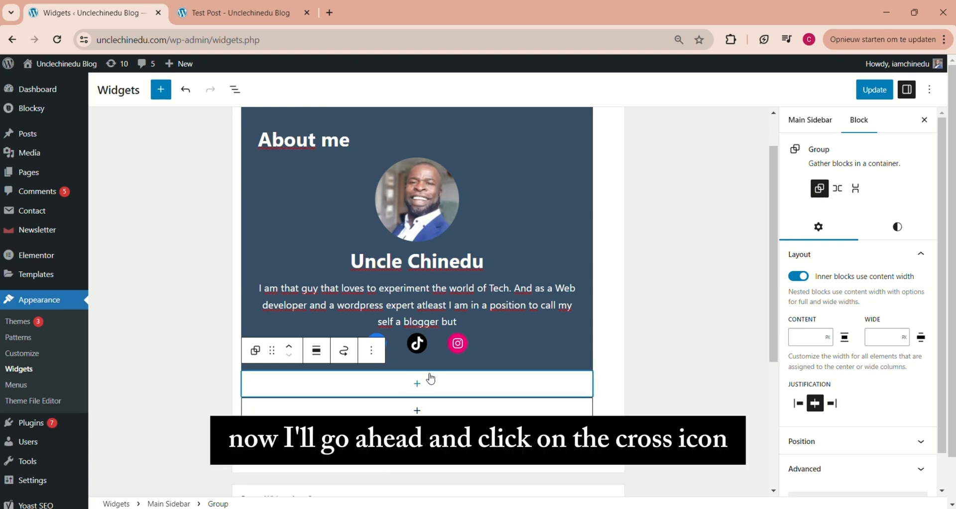
Step: Add a heading reading "Latest Post" inside the new group
{"action": "left_click", "coordinate": [420, 385]}
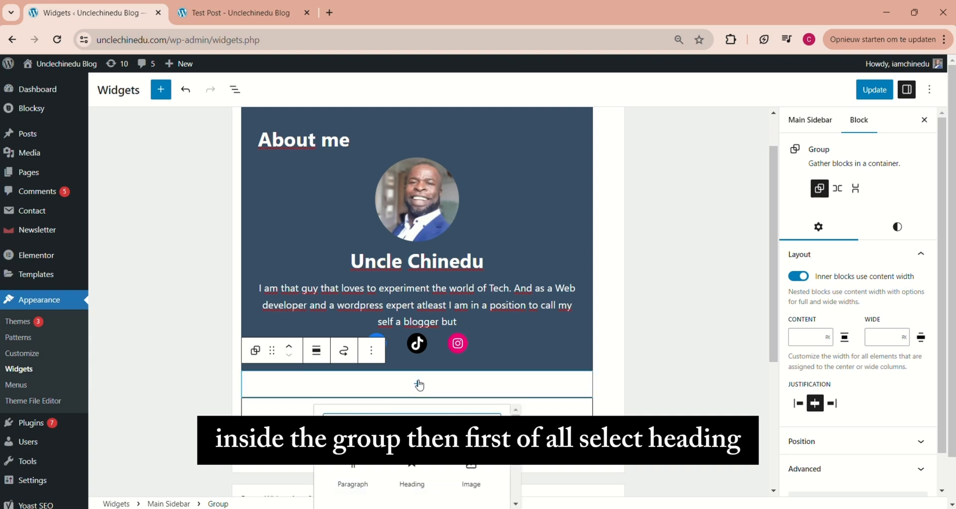
{"action": "left_click", "coordinate": [413, 481]}
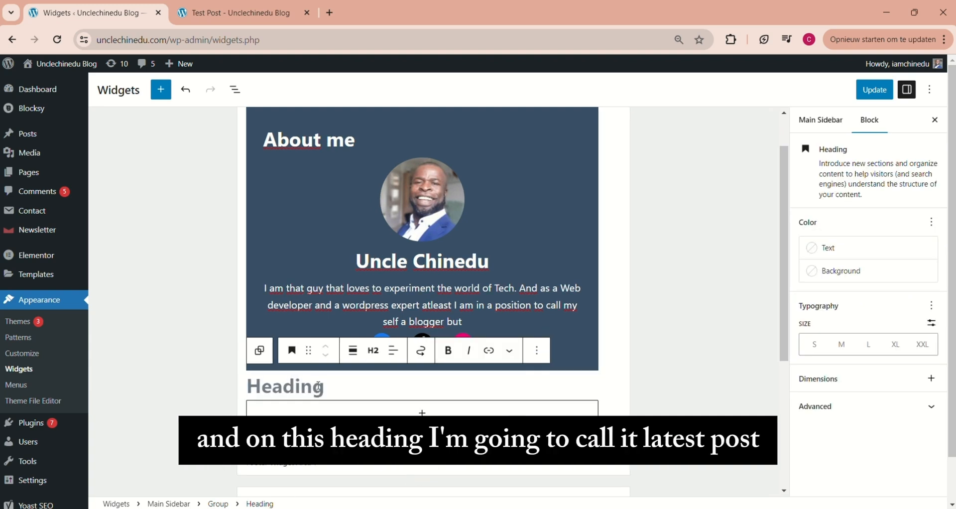
{"action": "type", "text": "Lates"}
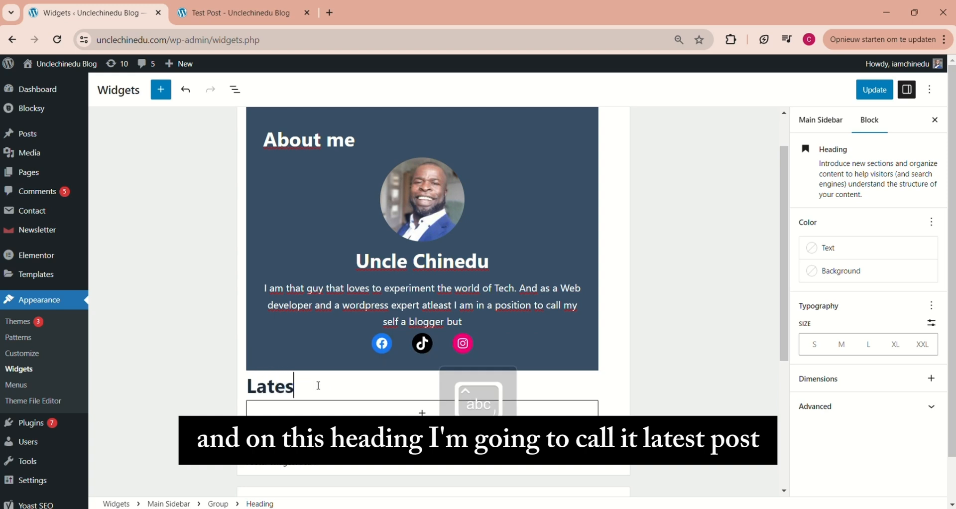
{"action": "type", "text": "t Post"}
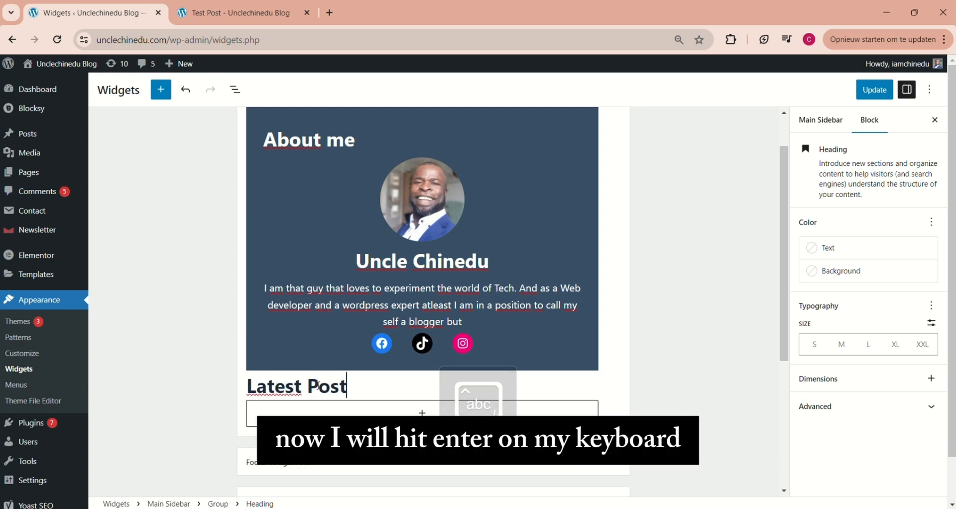
Step: Insert a Latest Posts block below the "Latest Post" heading and turn on its featured images
{"action": "key", "text": "Return"}
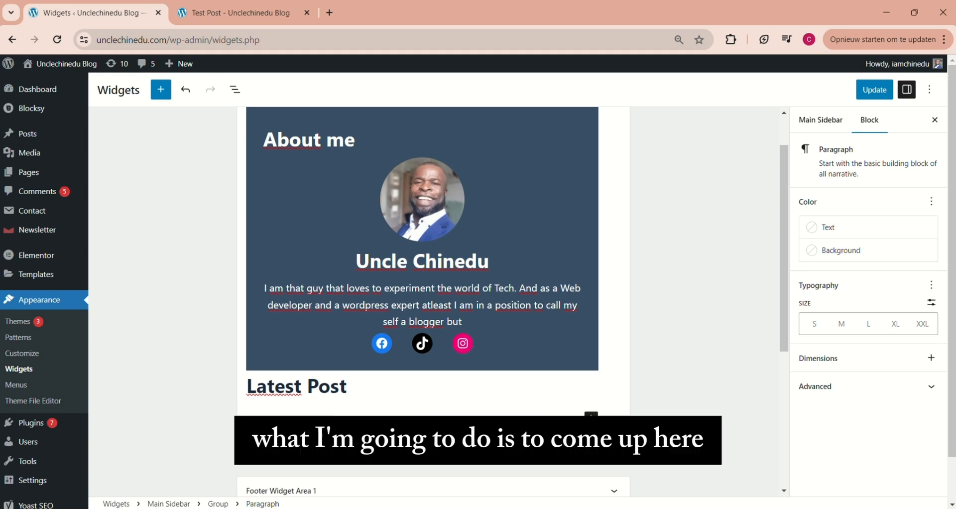
{"action": "left_click", "coordinate": [162, 93]}
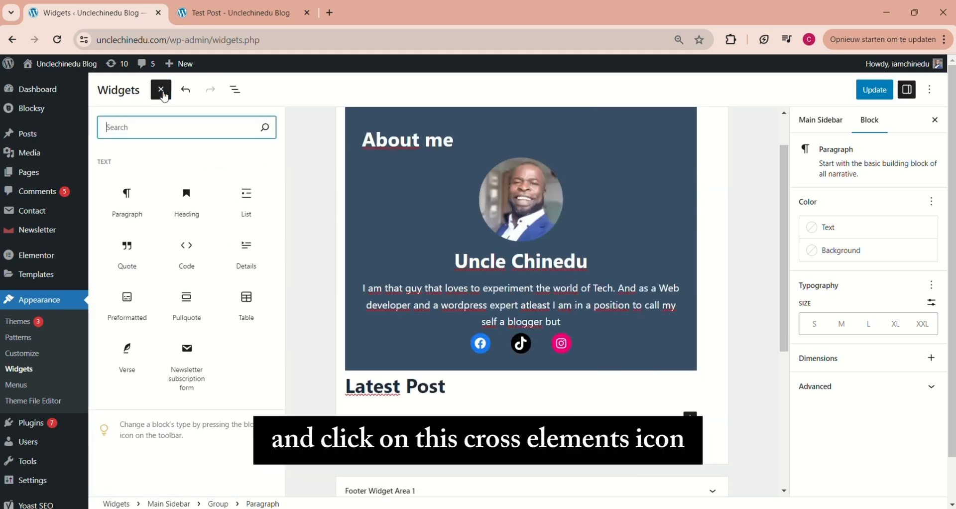
{"action": "left_click_drag", "start_coordinate": [281, 172], "coordinate": [280, 301]}
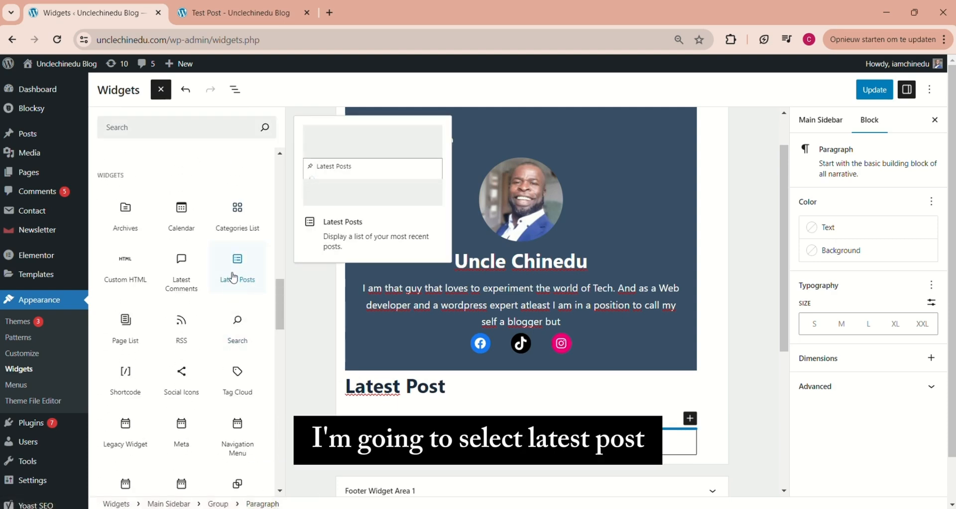
{"action": "left_click", "coordinate": [234, 278]}
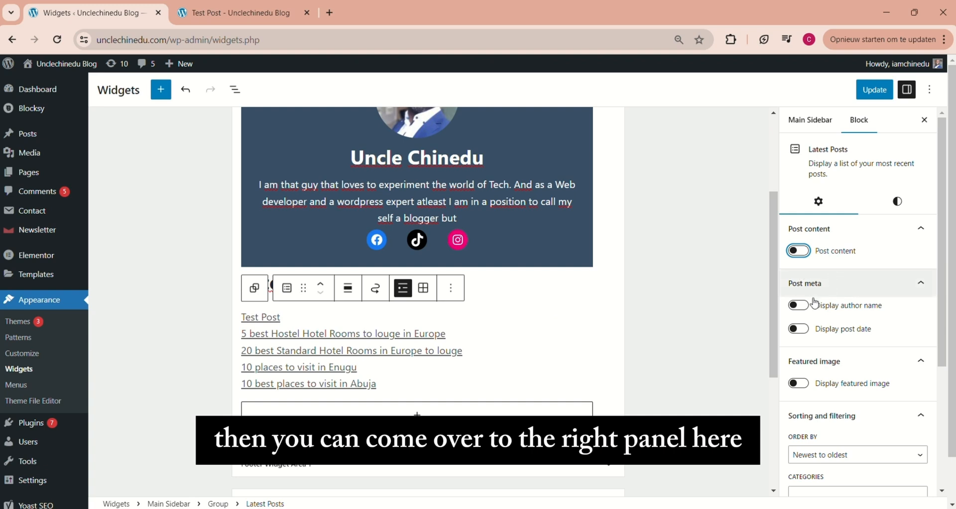
{"action": "left_click", "coordinate": [802, 383]}
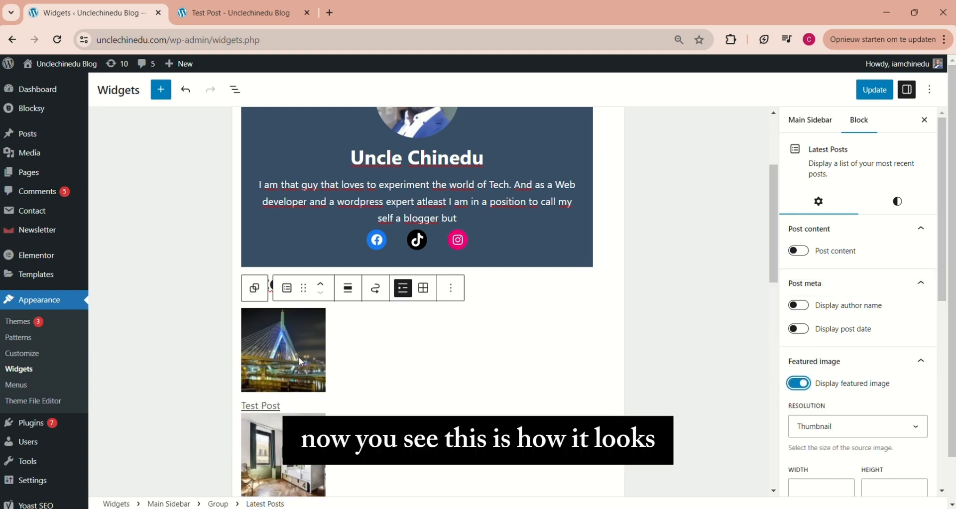
Step: Try showing the post content, author name and post date in the Latest Posts block, switching each option back off
{"action": "left_click", "coordinate": [808, 250]}
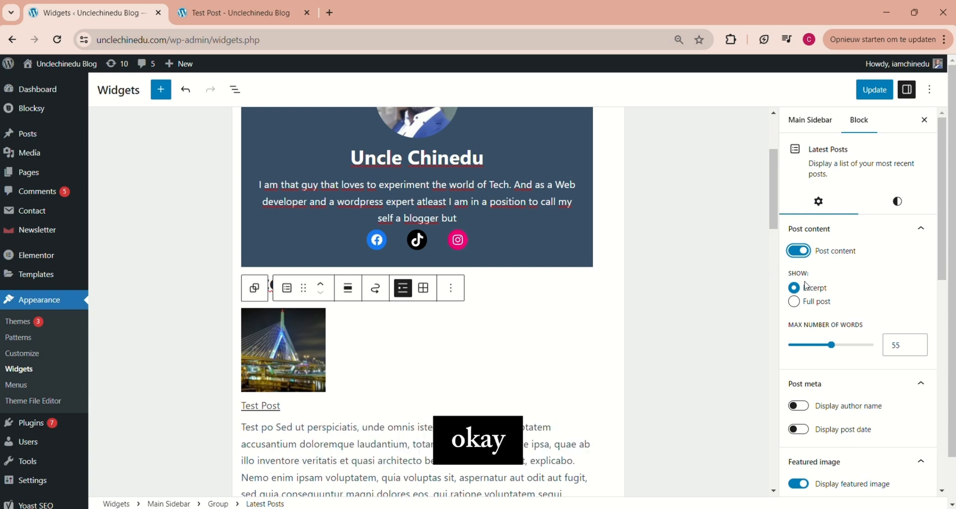
{"action": "left_click", "coordinate": [793, 252]}
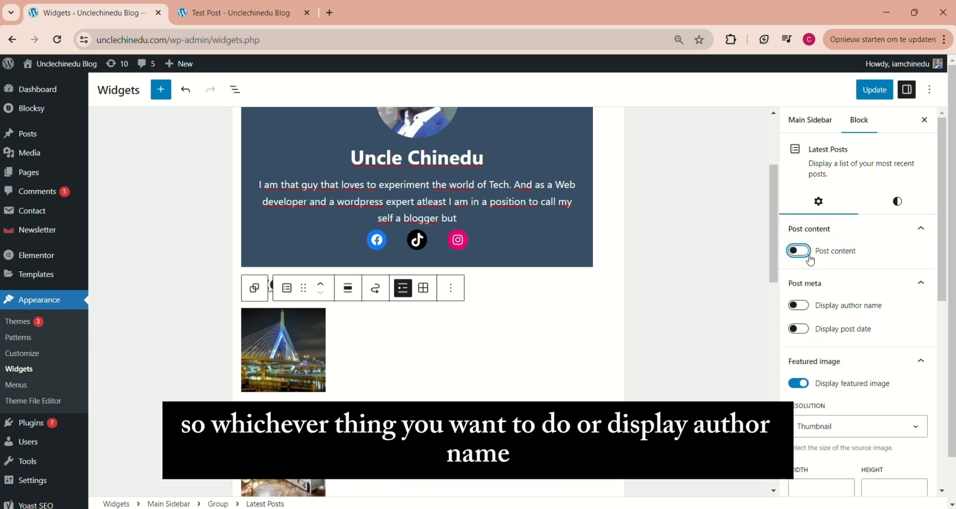
{"action": "left_click", "coordinate": [803, 306]}
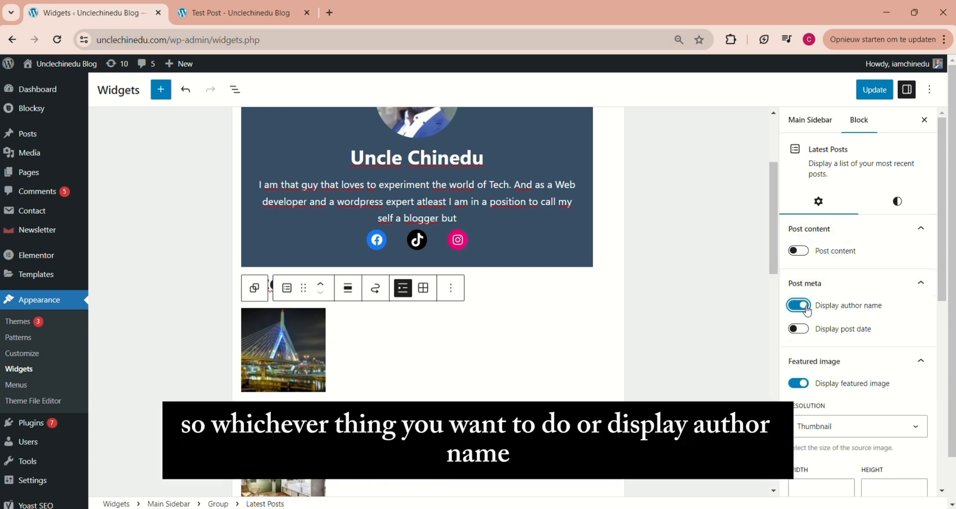
{"action": "left_click", "coordinate": [803, 330]}
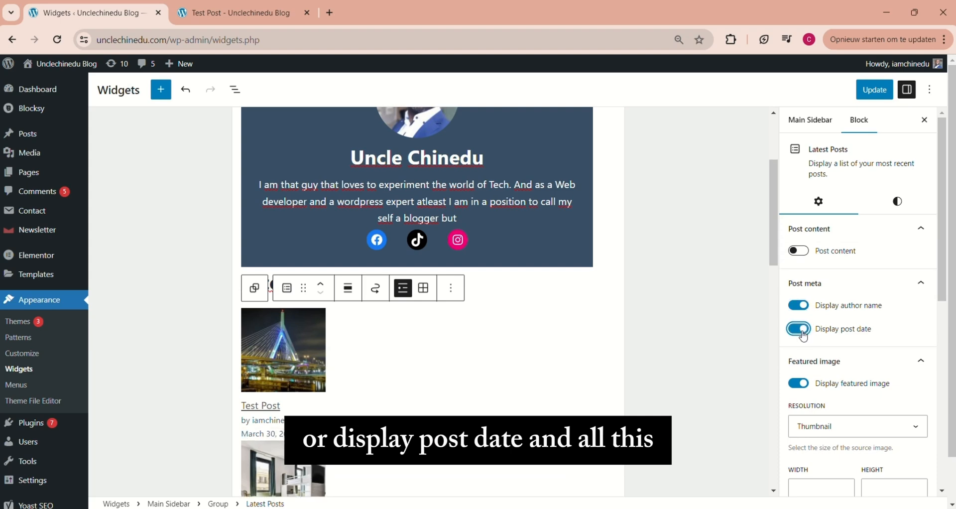
{"action": "left_click", "coordinate": [793, 330]}
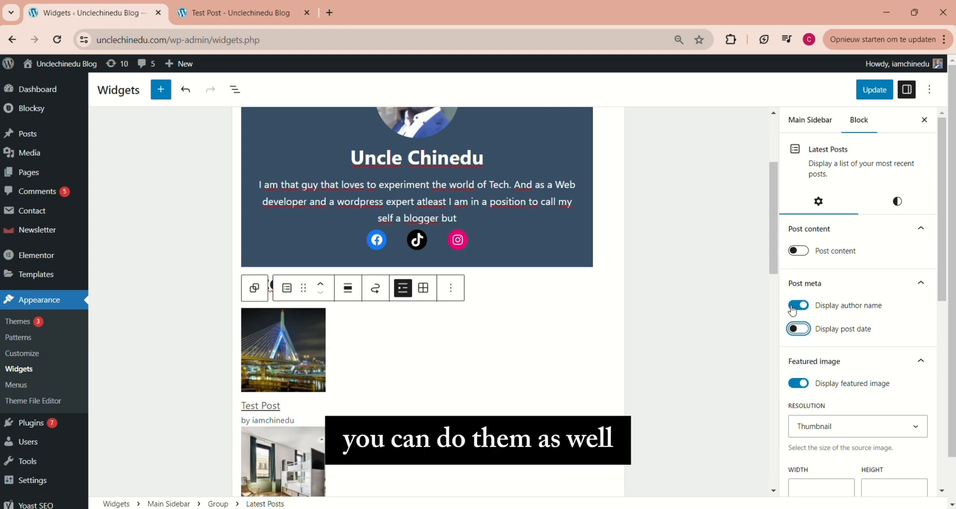
{"action": "left_click", "coordinate": [796, 305]}
Step: Align the featured images of the Latest Posts block left and set its text size to Large
{"action": "scroll", "coordinate": [950, 239], "scroll_direction": "down", "scroll_amount": 4}
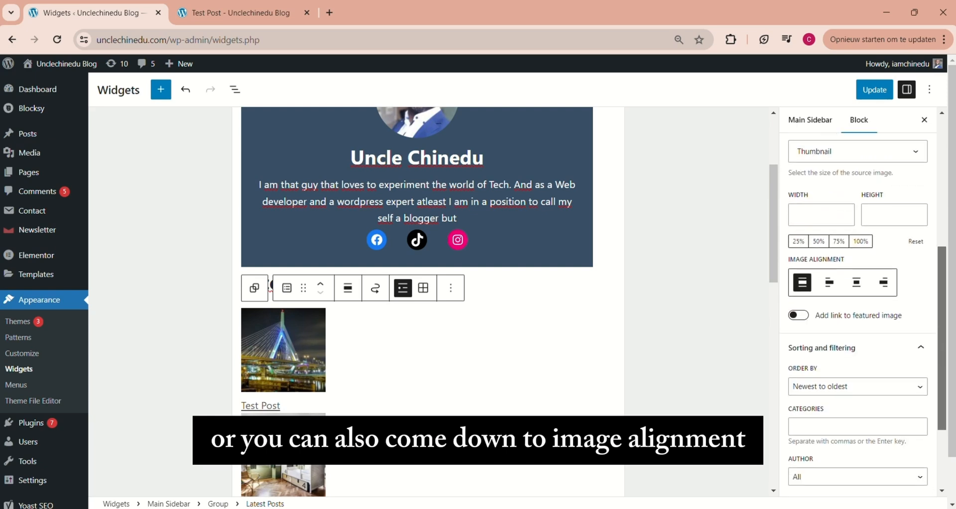
{"action": "left_click", "coordinate": [830, 282]}
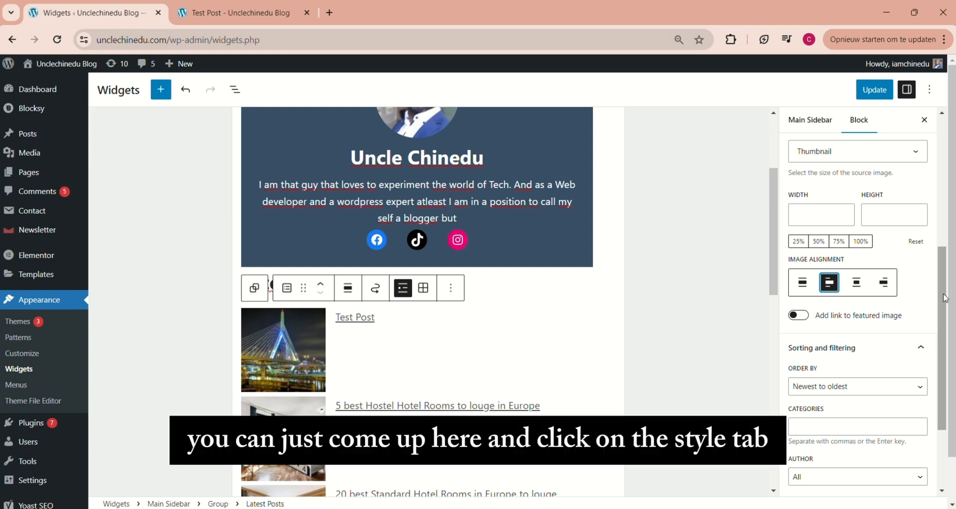
{"action": "left_click_drag", "start_coordinate": [944, 280], "coordinate": [949, 150]}
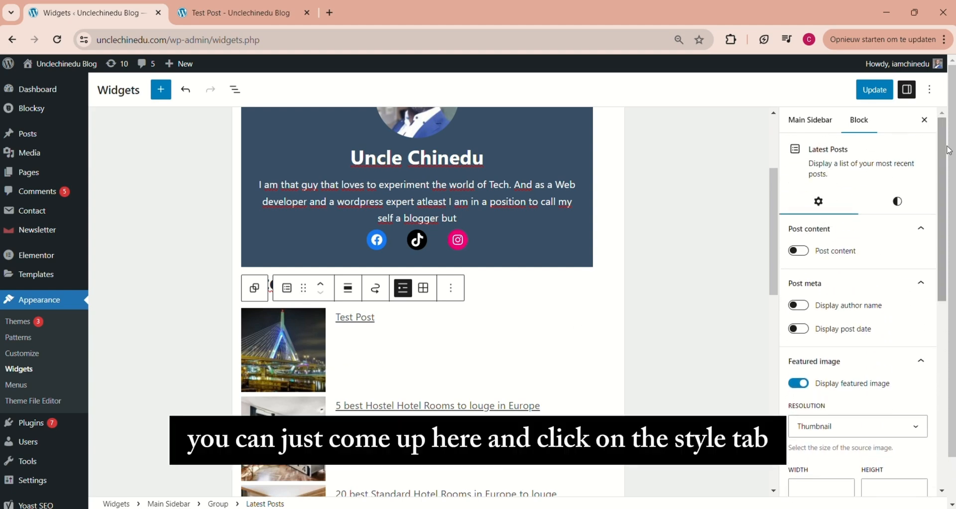
{"action": "left_click", "coordinate": [899, 204]}
{"action": "scroll", "coordinate": [847, 274], "scroll_direction": "down", "scroll_amount": 2}
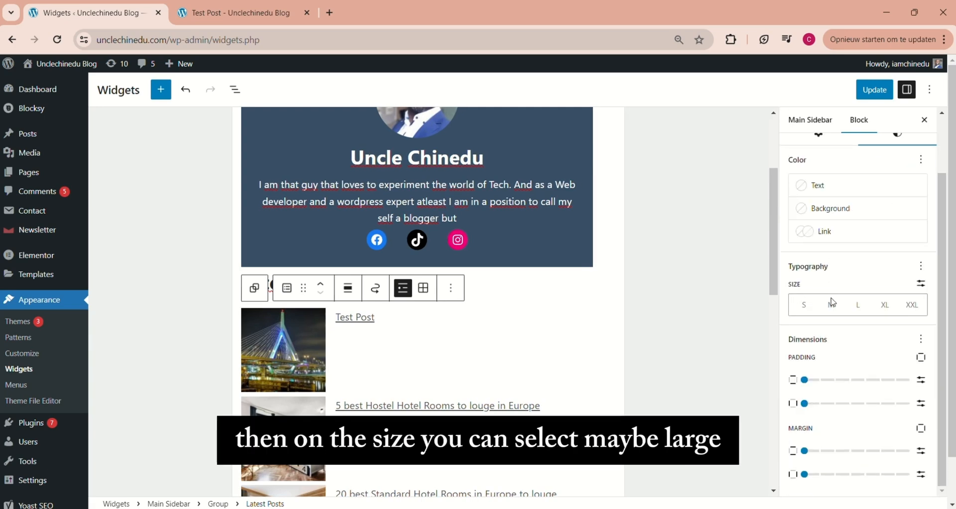
{"action": "left_click", "coordinate": [858, 305]}
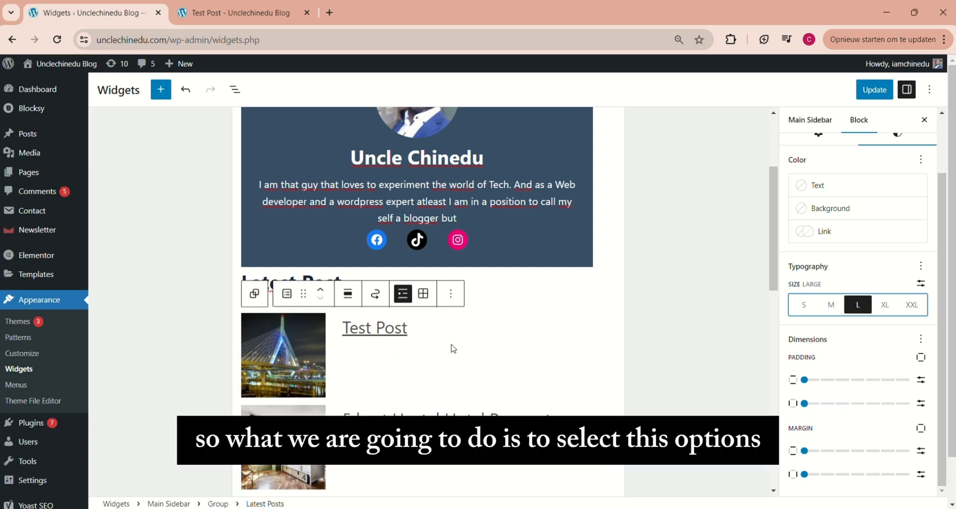
Step: Delete the Latest Posts block from below the "Latest Post" heading
{"action": "left_click", "coordinate": [451, 293]}
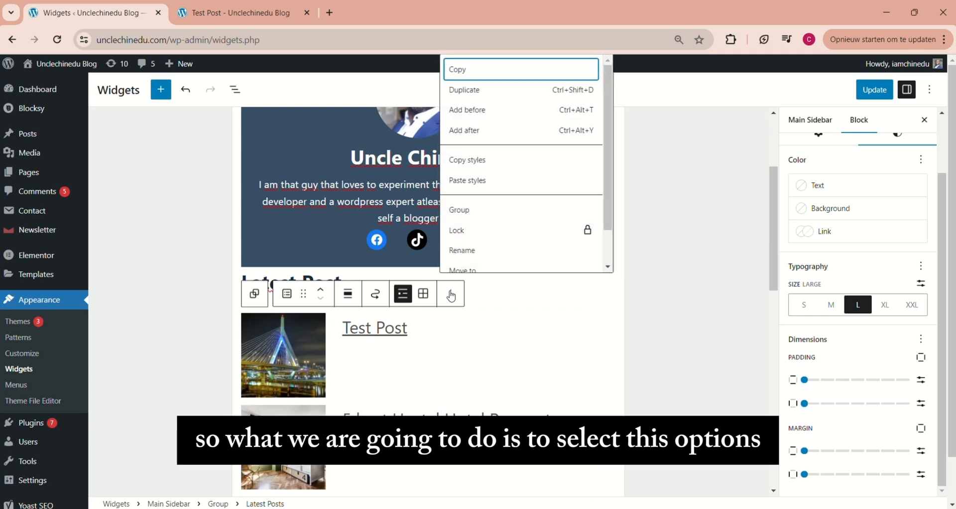
{"action": "scroll", "coordinate": [608, 181], "scroll_direction": "down", "scroll_amount": 1}
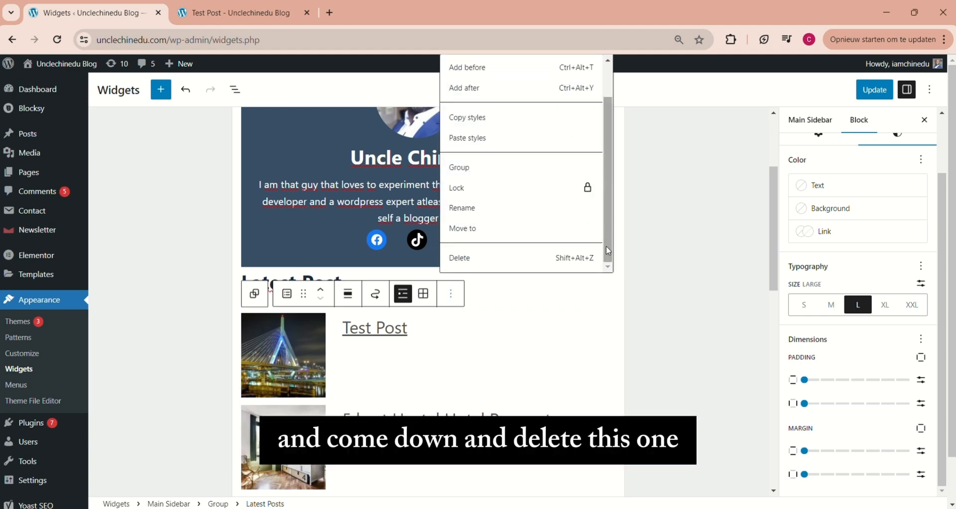
{"action": "left_click", "coordinate": [470, 256]}
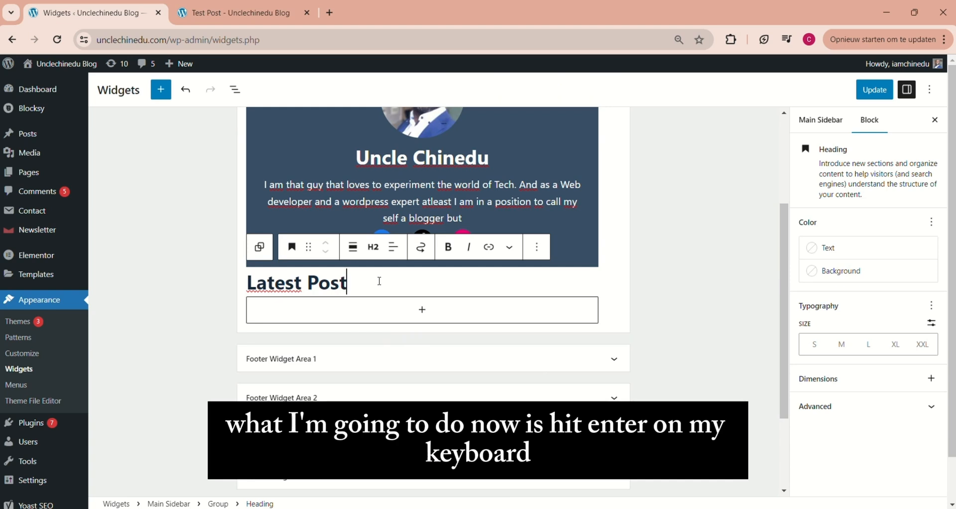
Step: Insert a Blocksy Advanced Posts block below the "Latest Post" heading
{"action": "key", "text": "Return"}
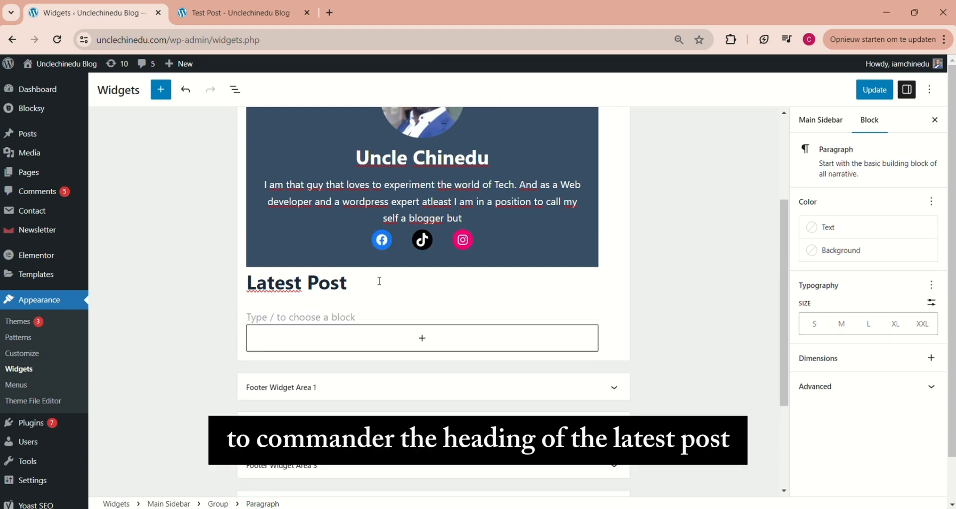
{"action": "left_click", "coordinate": [162, 92]}
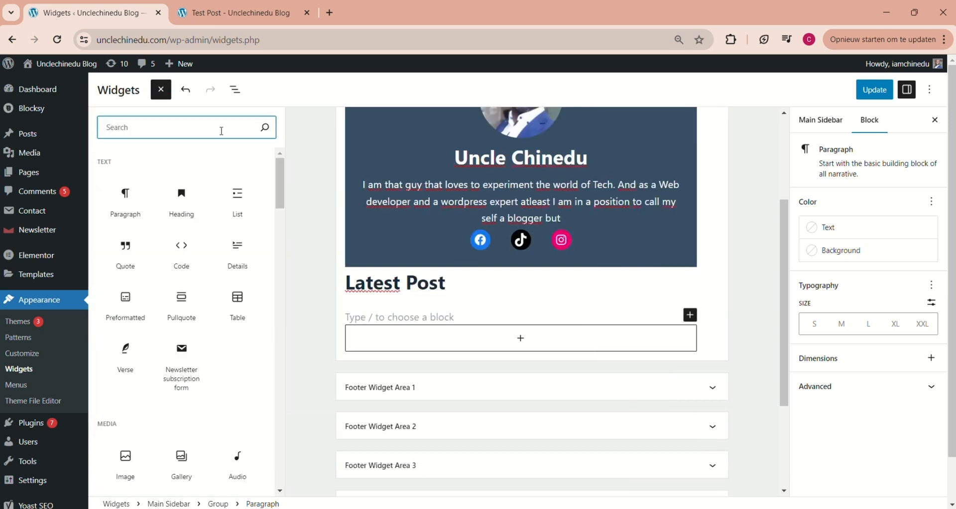
{"action": "left_click_drag", "start_coordinate": [282, 178], "coordinate": [294, 267]}
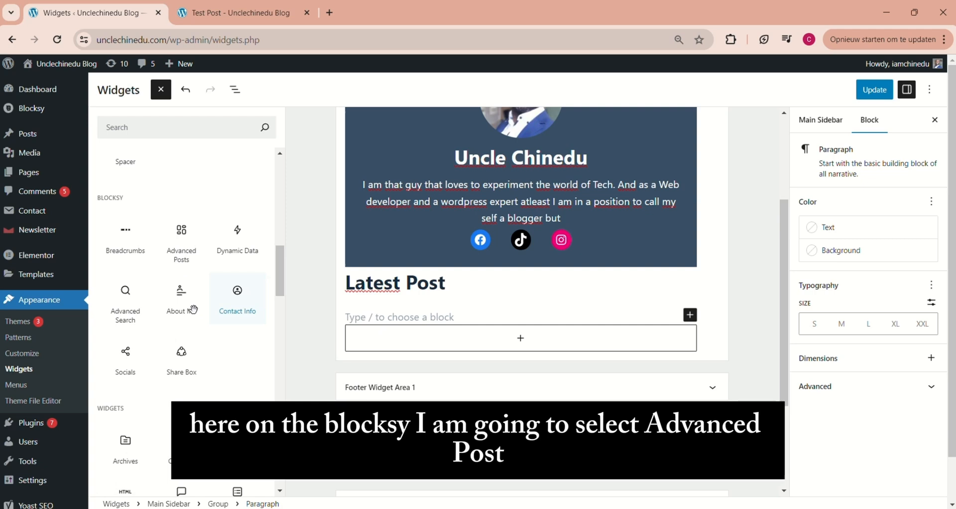
{"action": "left_click", "coordinate": [180, 248]}
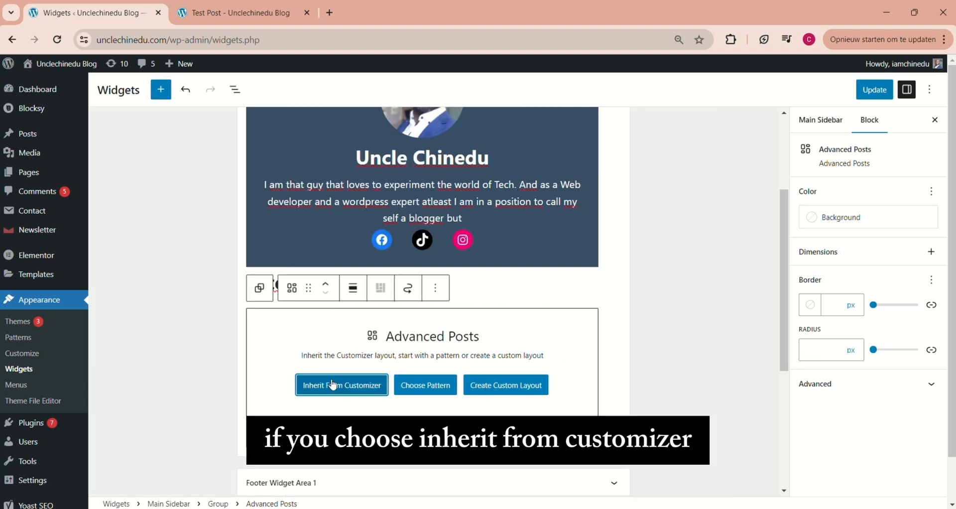
Step: Try the layout inherited from the Customizer for the Advanced Posts block, and create a custom layout instead
{"action": "left_click", "coordinate": [333, 387]}
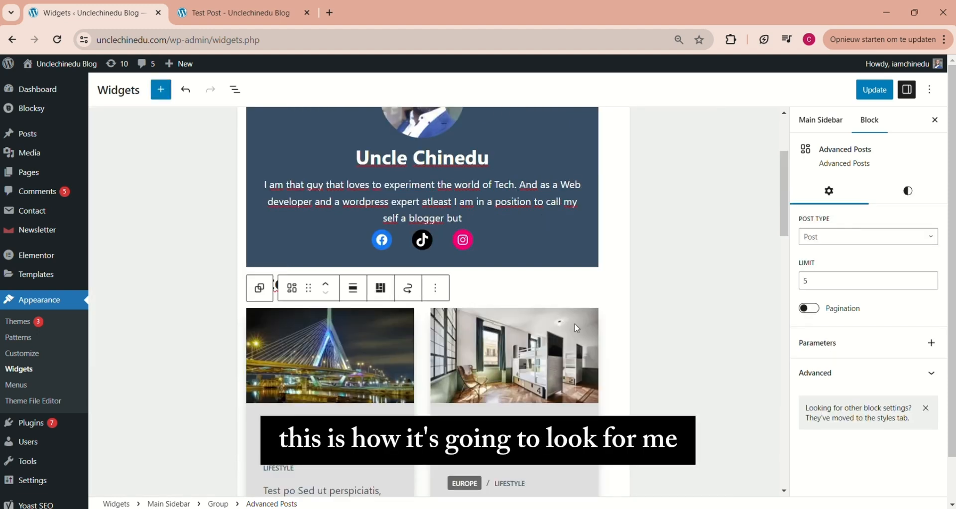
{"action": "left_click_drag", "start_coordinate": [786, 206], "coordinate": [796, 389]}
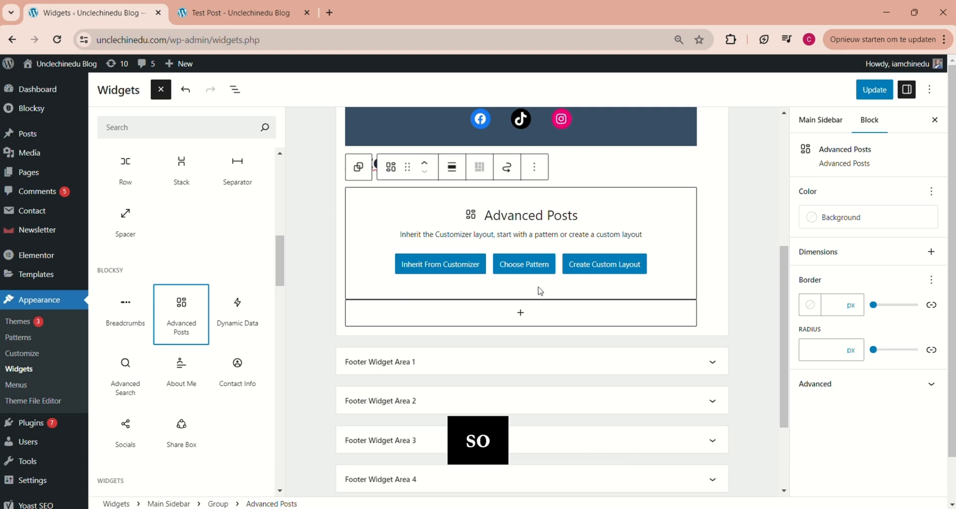
{"action": "left_click", "coordinate": [602, 266]}
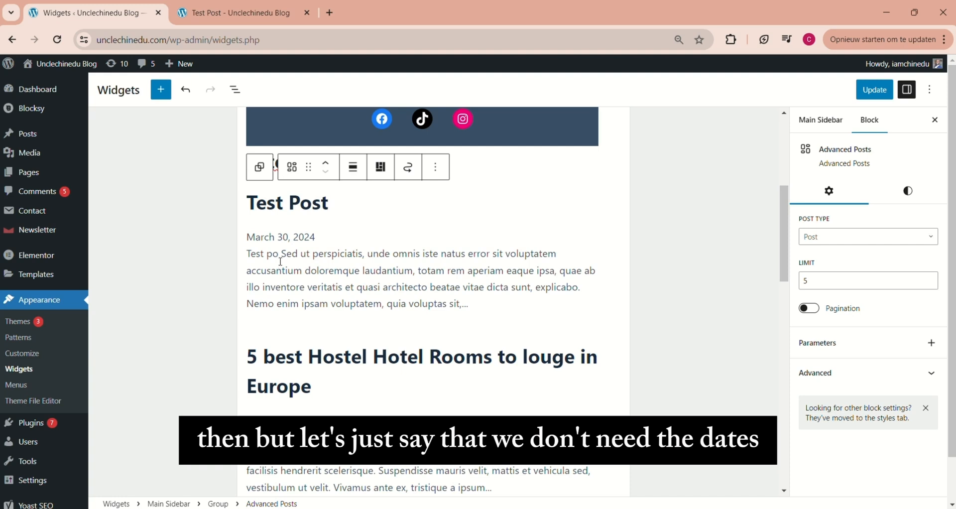
Step: Delete the published date and the excerpt from the Advanced Posts post template, keeping only the title
{"action": "left_click", "coordinate": [297, 239]}
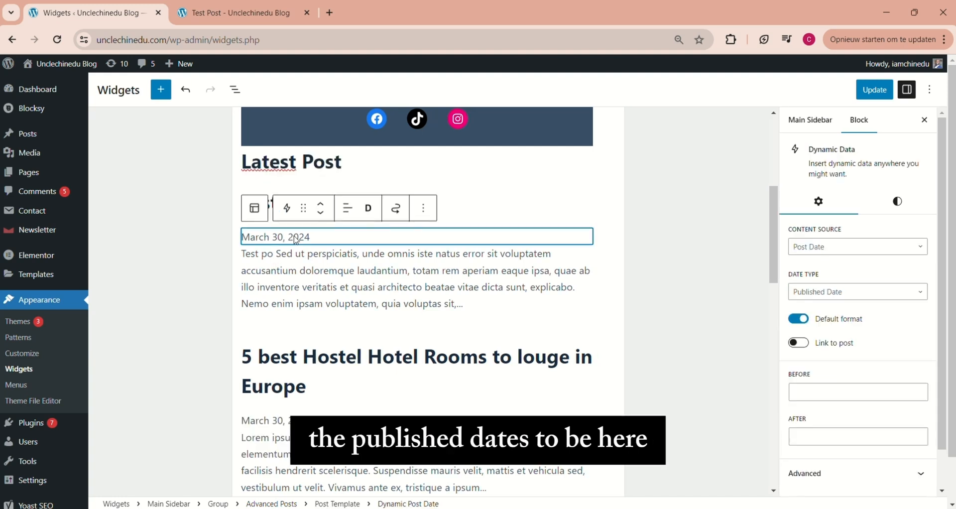
{"action": "left_click", "coordinate": [424, 209]}
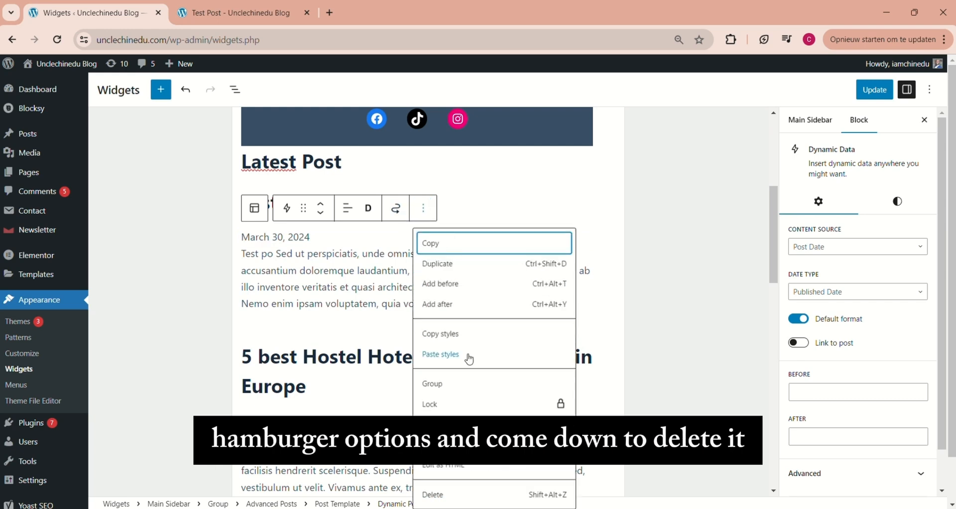
{"action": "left_click", "coordinate": [434, 494]}
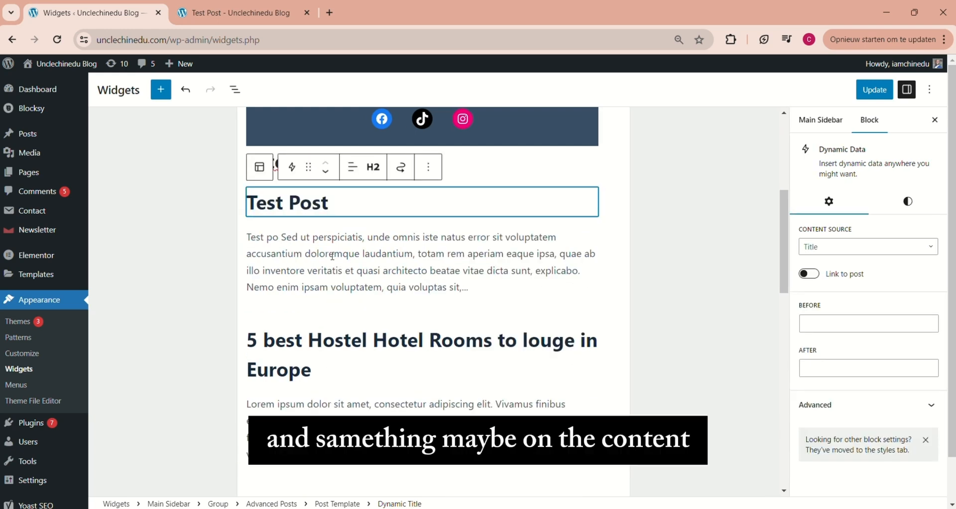
{"action": "left_click", "coordinate": [365, 252]}
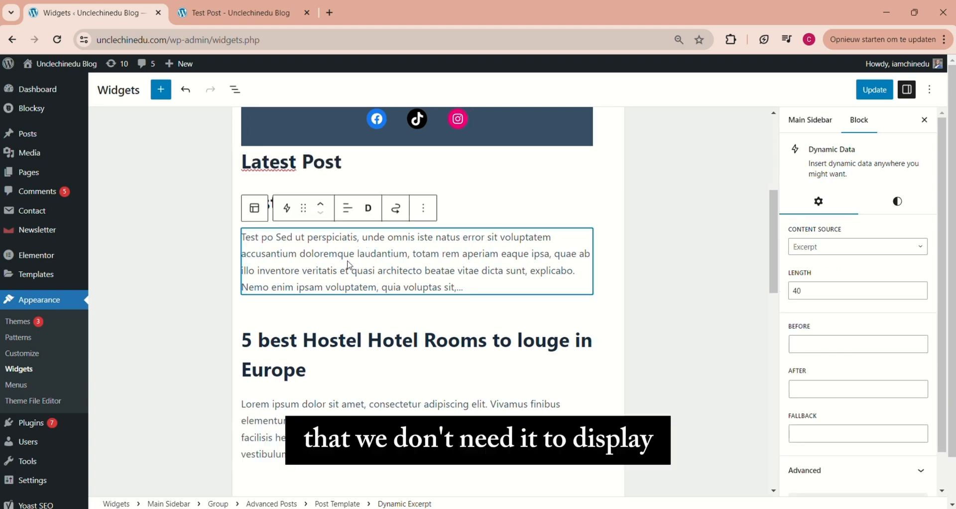
{"action": "left_click", "coordinate": [424, 208]}
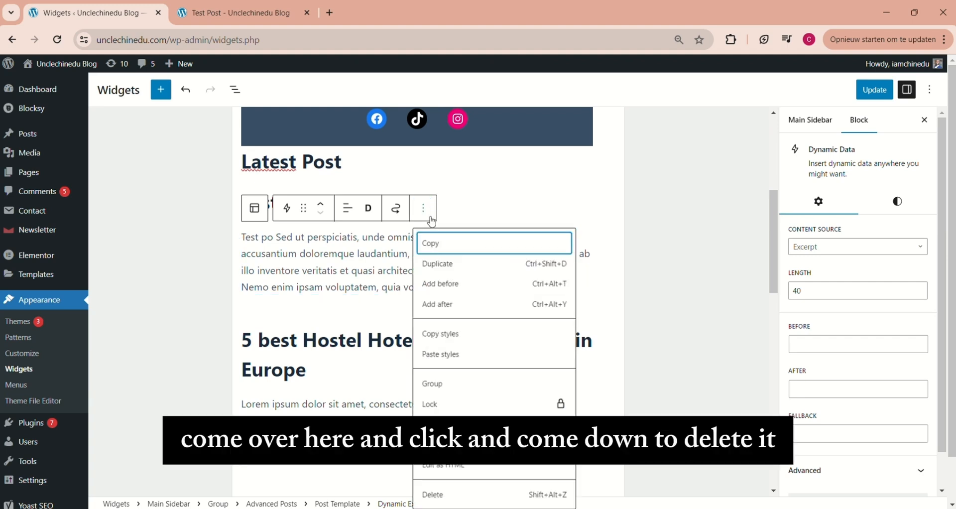
{"action": "left_click", "coordinate": [441, 500]}
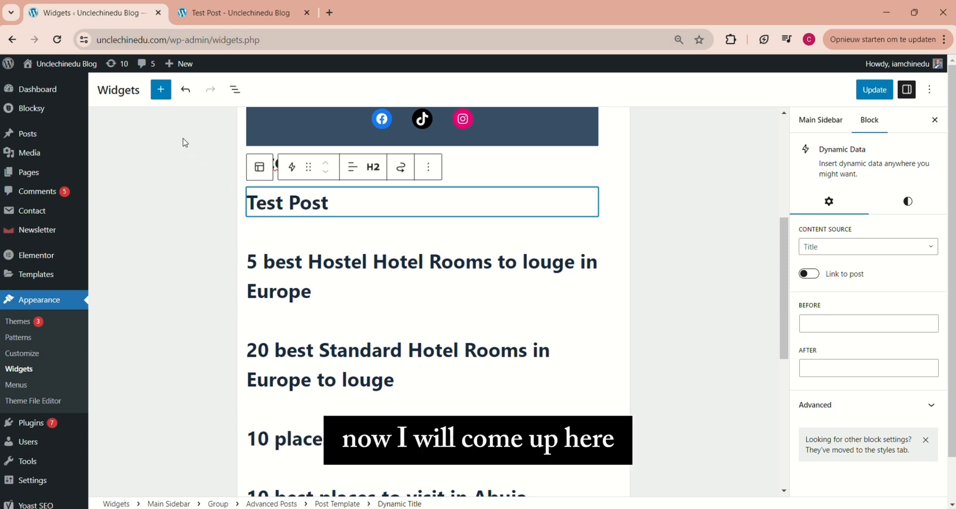
Step: Insert a Group block below the dynamic title in the post template, using the side-by-side Row layout
{"action": "left_click", "coordinate": [159, 92]}
{"action": "scroll", "coordinate": [278, 233], "scroll_direction": "down", "scroll_amount": 9}
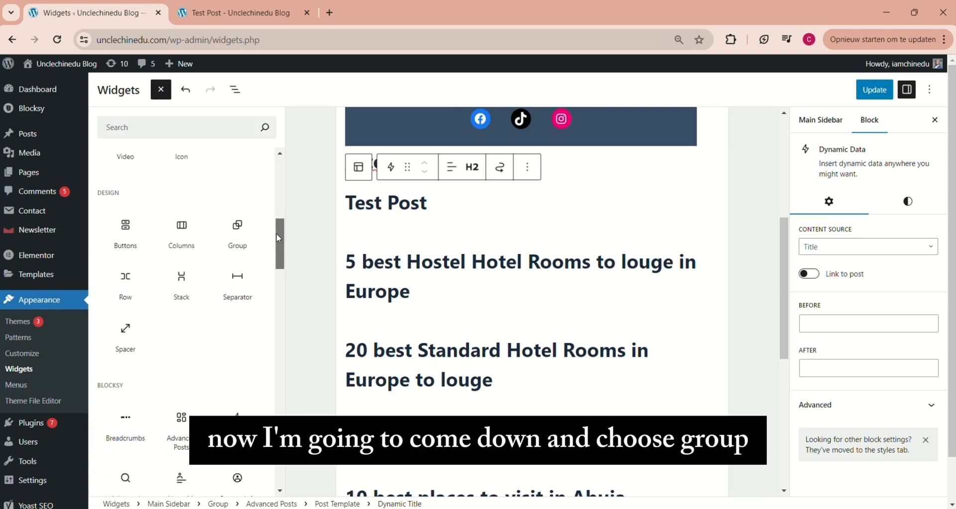
{"action": "left_click", "coordinate": [238, 226]}
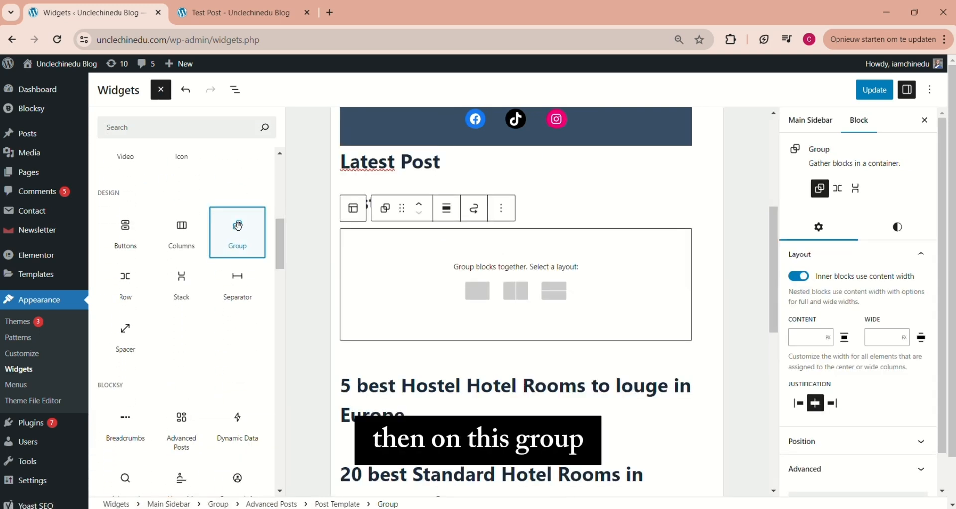
{"action": "left_click", "coordinate": [518, 292]}
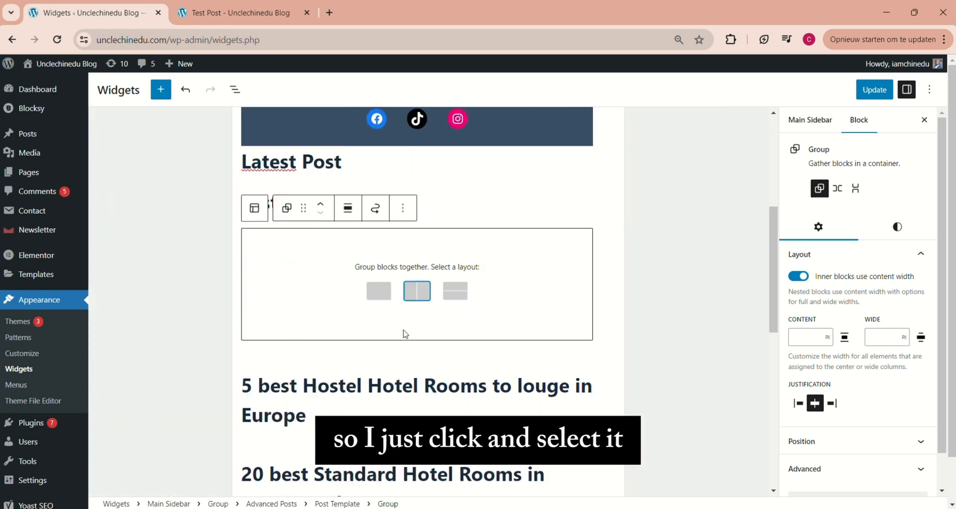
{"action": "left_click", "coordinate": [417, 294]}
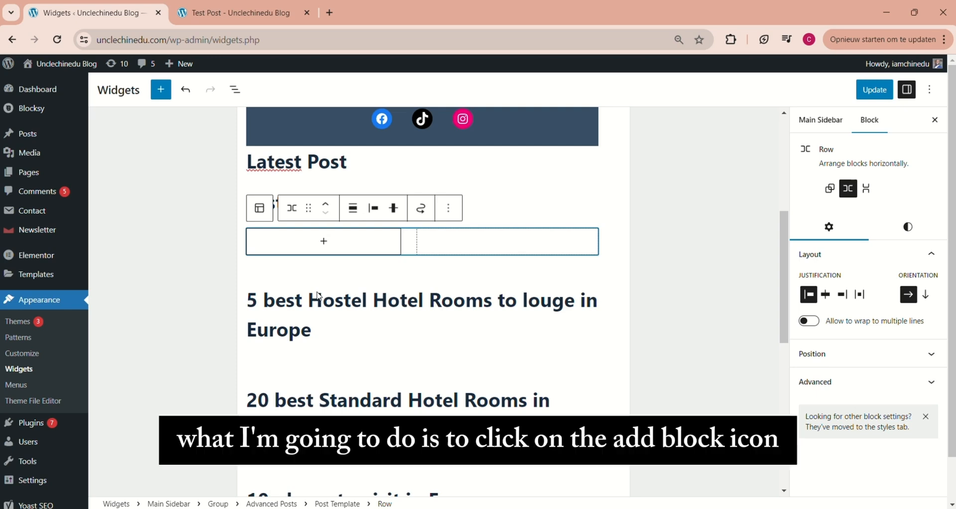
Step: Insert a Blocksy Dynamic Data block inside the Row and set its content source to Featured Image
{"action": "left_click", "coordinate": [325, 242]}
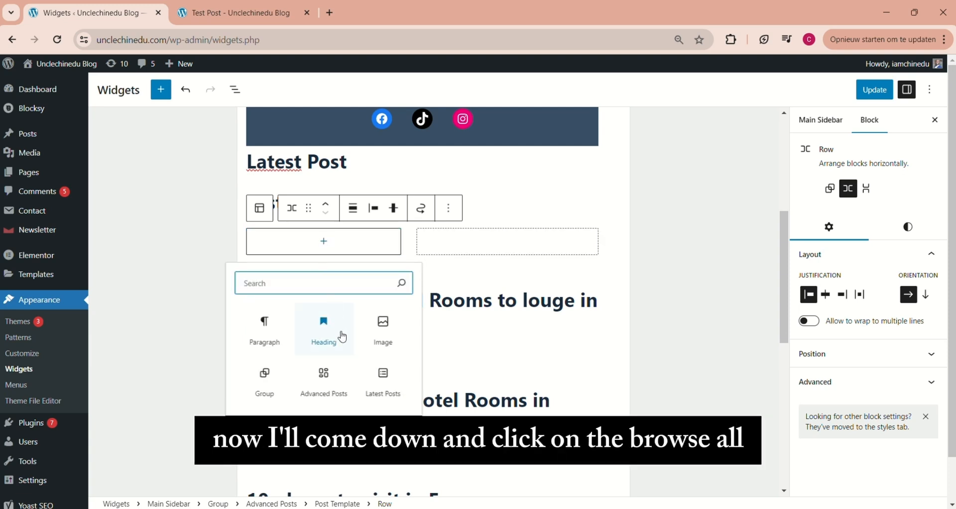
{"action": "left_click", "coordinate": [324, 429]}
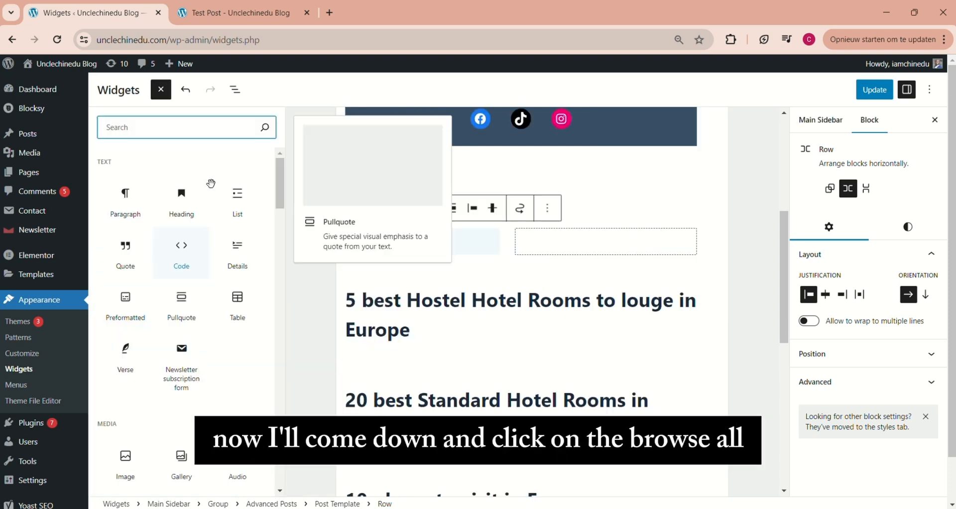
{"action": "left_click_drag", "start_coordinate": [279, 168], "coordinate": [282, 258]}
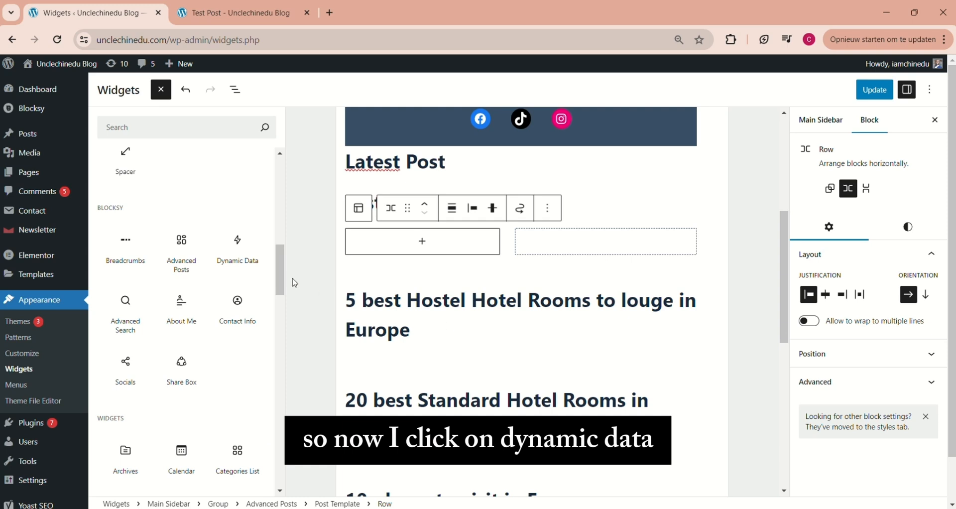
{"action": "left_click", "coordinate": [239, 251]}
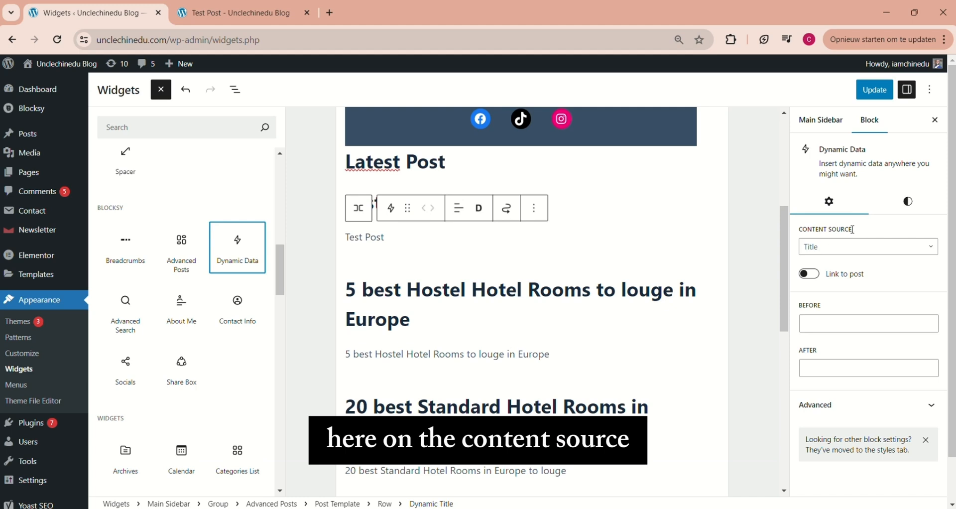
{"action": "left_click", "coordinate": [900, 246]}
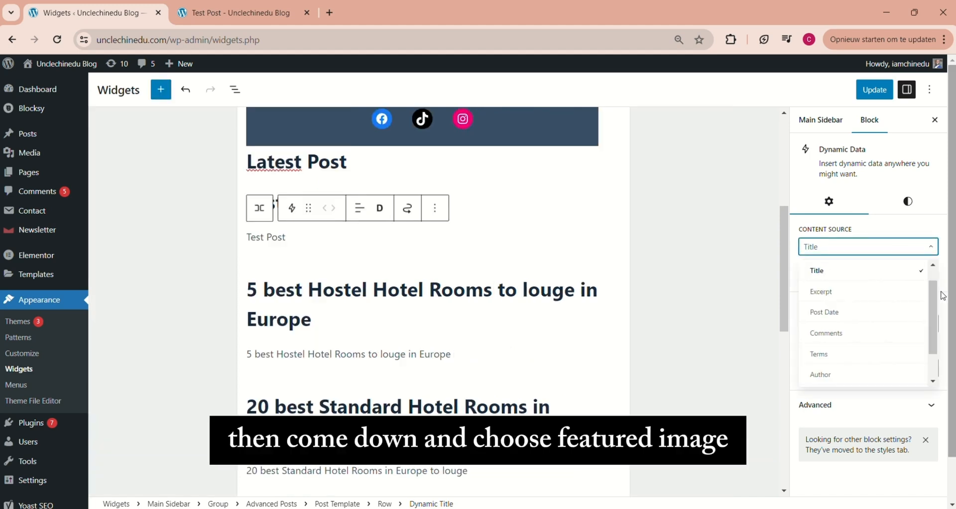
{"action": "left_click_drag", "start_coordinate": [933, 299], "coordinate": [934, 323]}
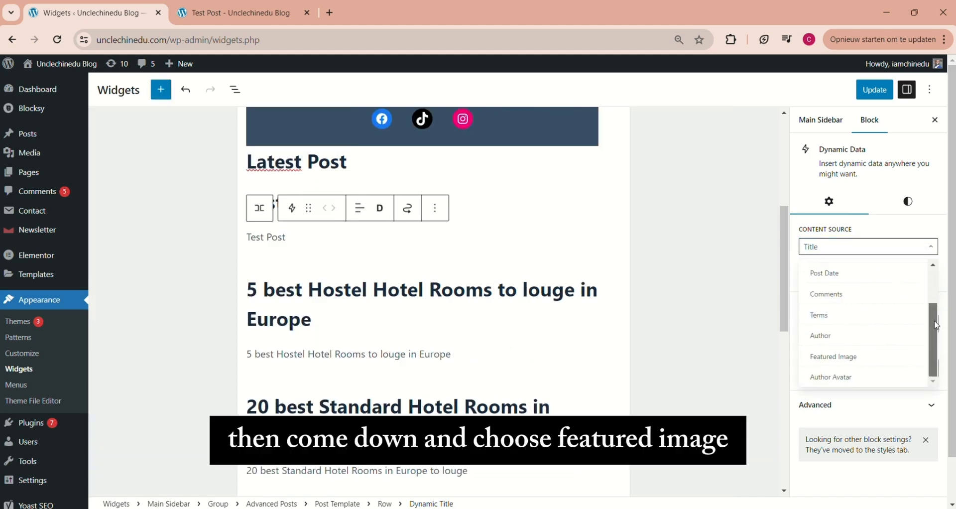
{"action": "left_click", "coordinate": [835, 357]}
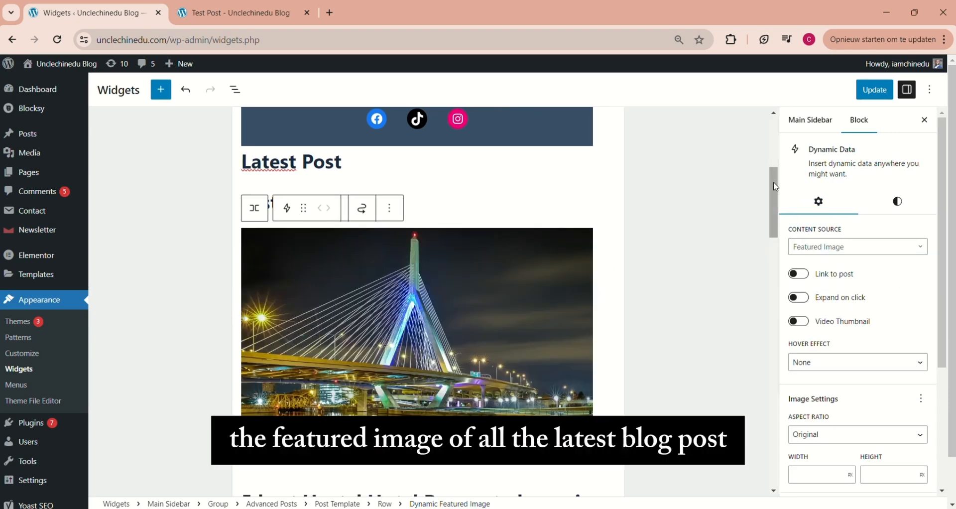
Step: Set the width of the dynamic featured image to 30 percent
{"action": "mouse_move", "coordinate": [776, 187]}
{"action": "left_mouse_down"}
{"action": "mouse_move", "coordinate": [815, 324]}
{"action": "mouse_move", "coordinate": [781, 196]}
{"action": "left_mouse_up"}
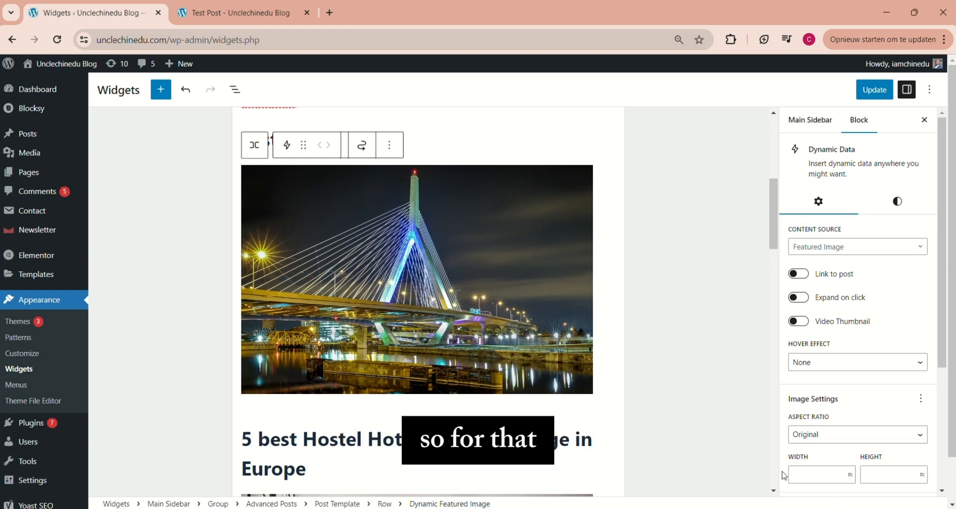
{"action": "left_click", "coordinate": [851, 477]}
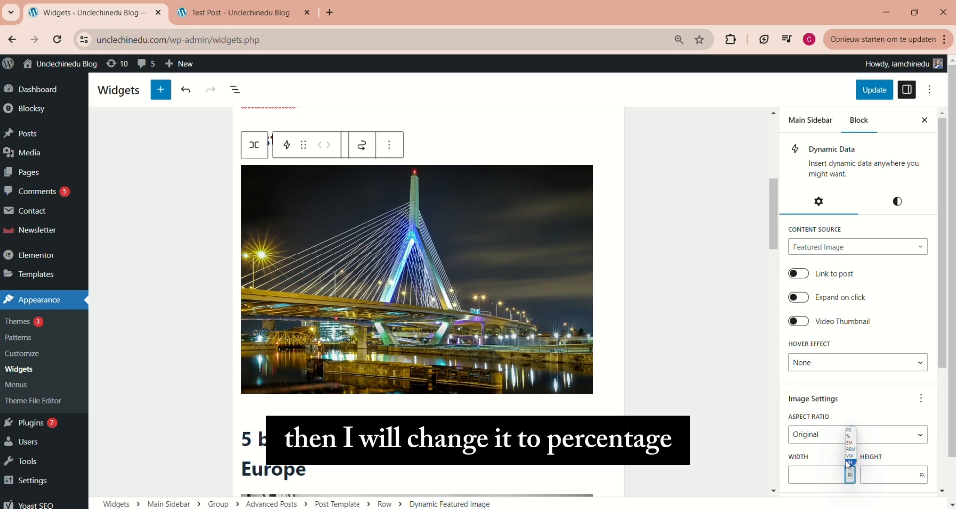
{"action": "left_click", "coordinate": [851, 437]}
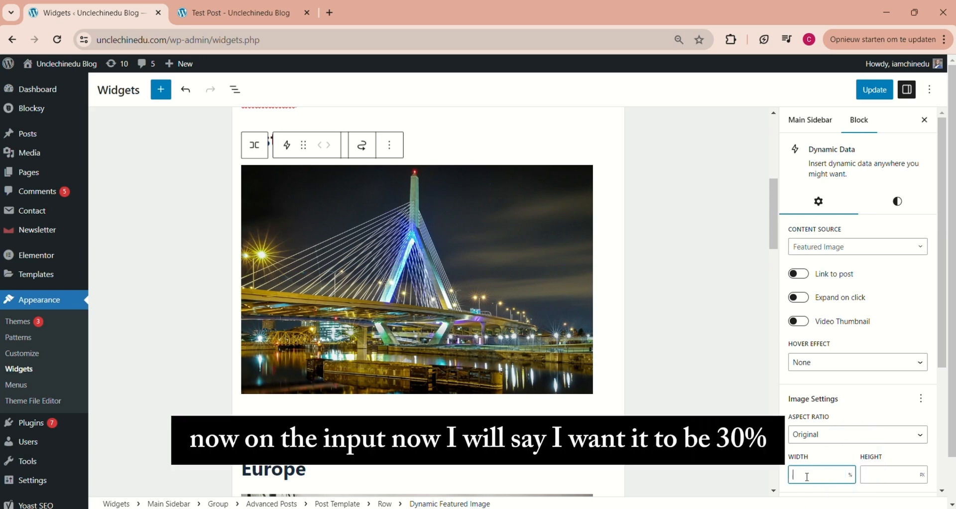
{"action": "type", "text": "30"}
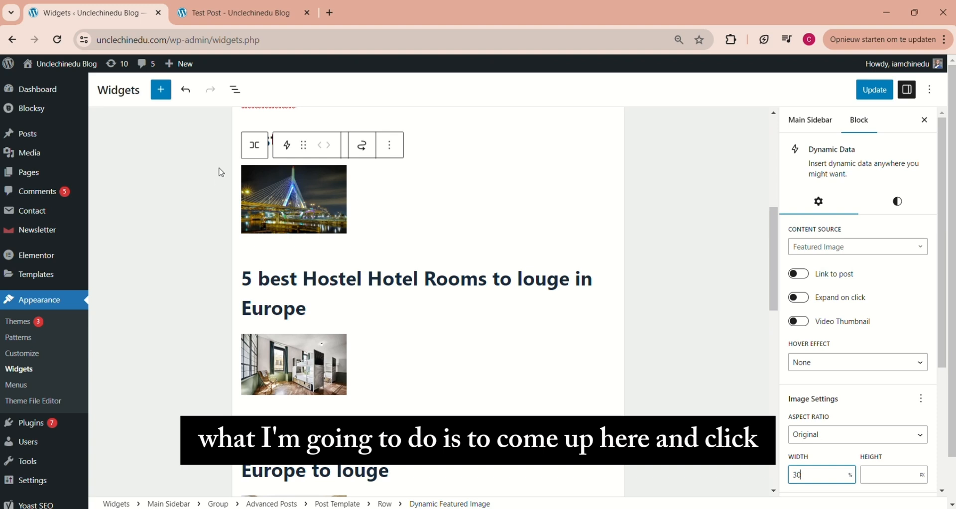
Step: Move the Dynamic Title block into the Row, placing it after the dynamic featured image
{"action": "left_click", "coordinate": [234, 91]}
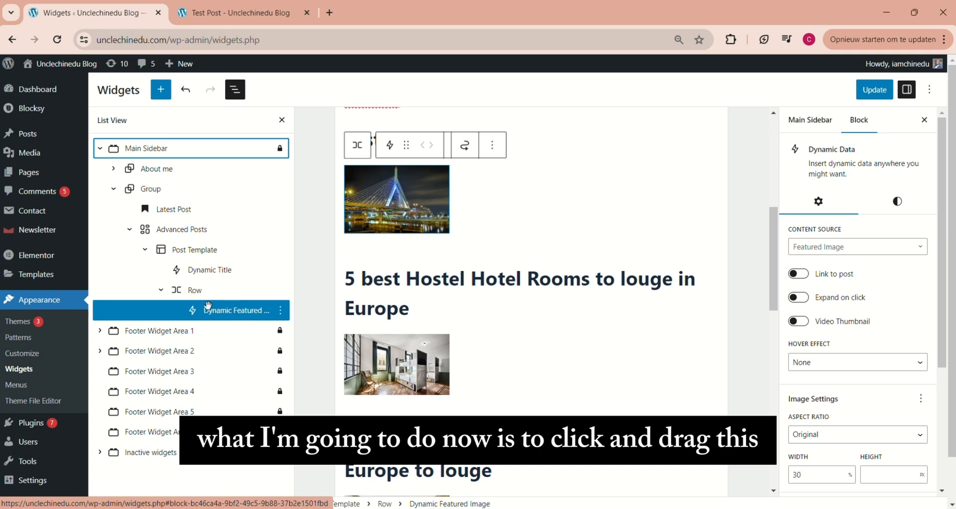
{"action": "left_click_drag", "start_coordinate": [198, 272], "coordinate": [203, 323]}
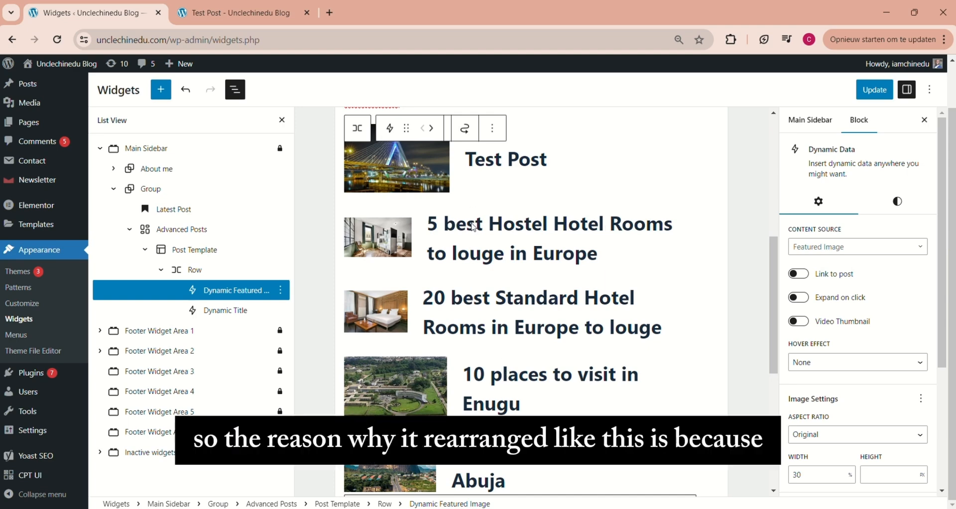
{"action": "left_click", "coordinate": [181, 275]}
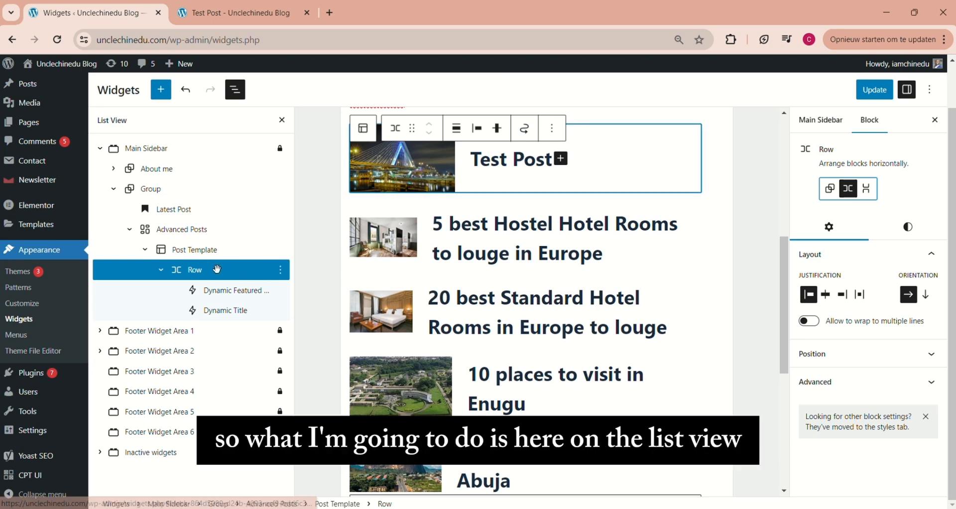
Step: Change the Dynamic Title in the Row to Heading 4 and save the widgets
{"action": "left_click", "coordinate": [224, 312]}
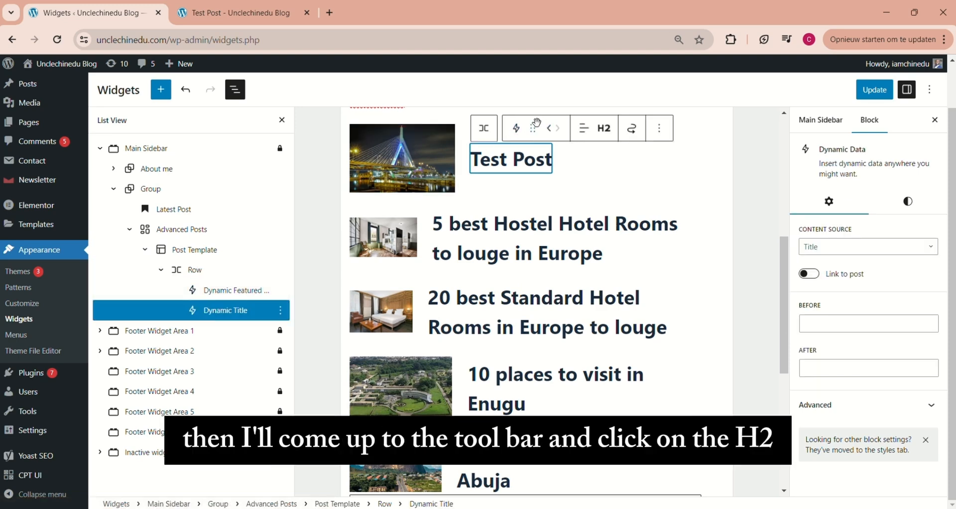
{"action": "left_click", "coordinate": [603, 128]}
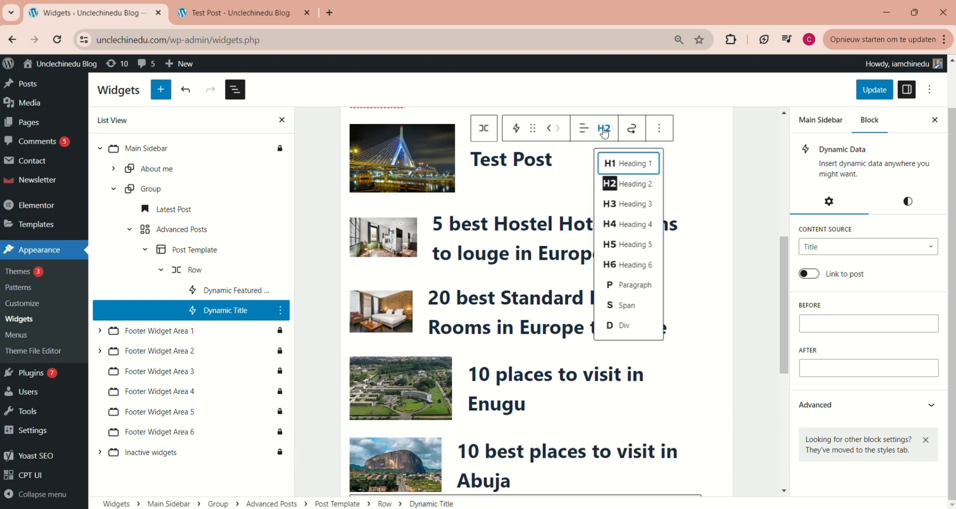
{"action": "left_click", "coordinate": [617, 226]}
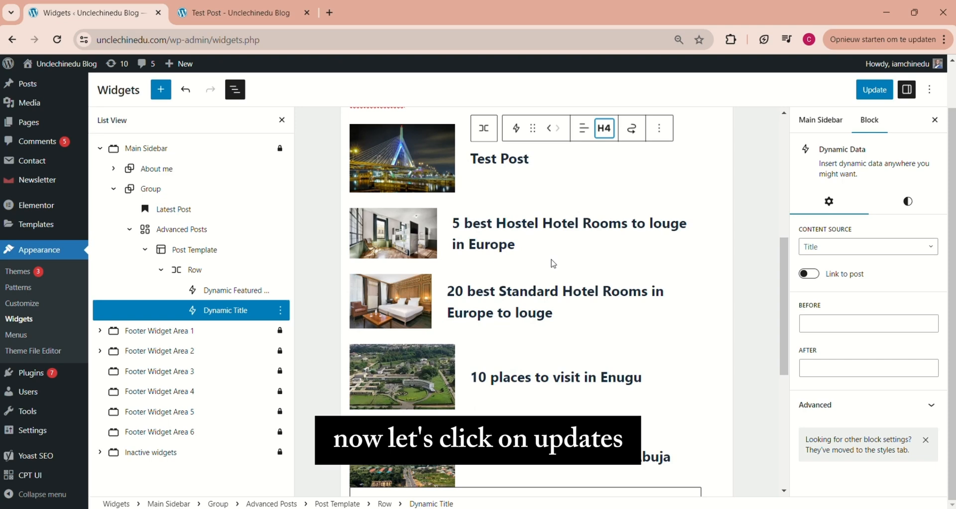
{"action": "left_click", "coordinate": [875, 90]}
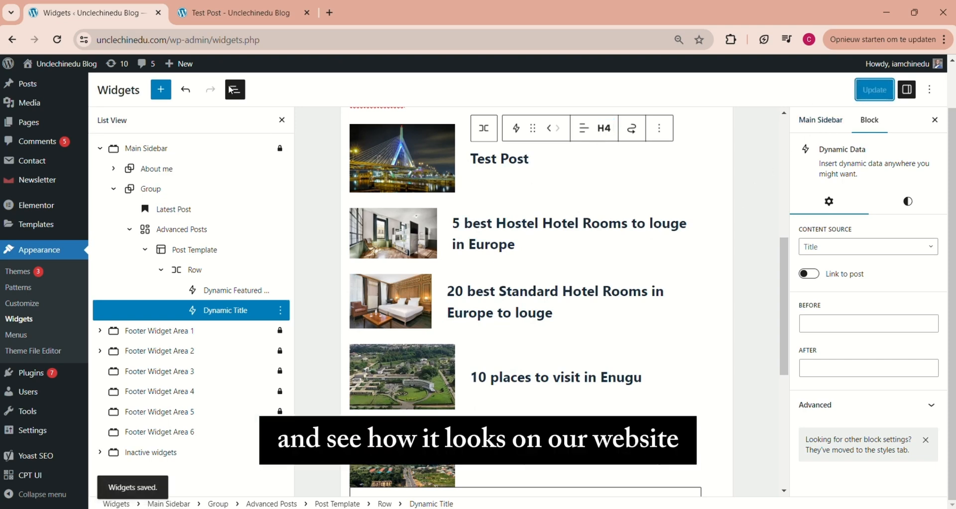
Step: Reload the live Test Post page and examine the Latest Post section in its sidebar
{"action": "left_click", "coordinate": [229, 14]}
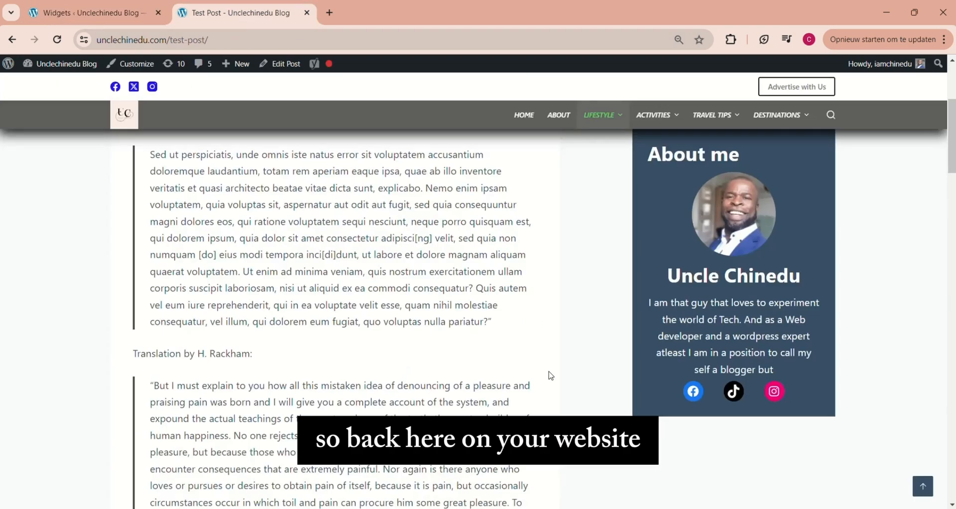
{"action": "left_click", "coordinate": [58, 42]}
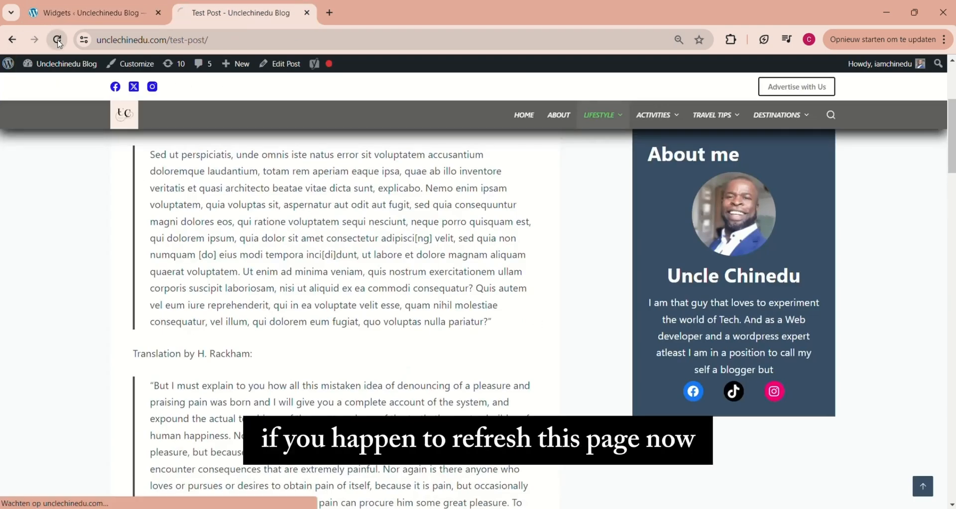
{"action": "left_click_drag", "start_coordinate": [952, 136], "coordinate": [952, 318]}
{"action": "mouse_move", "coordinate": [952, 318]}
{"action": "left_mouse_down"}
{"action": "mouse_move", "coordinate": [952, 300]}
{"action": "mouse_move", "coordinate": [952, 317]}
{"action": "left_mouse_up"}
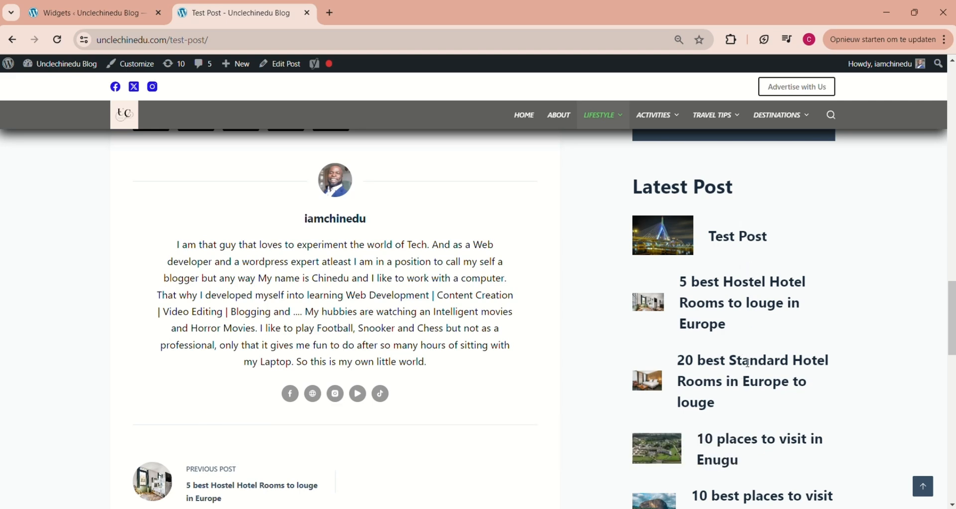
Step: Enable linking to the post for both the dynamic title and the dynamic featured image, and save the widgets
{"action": "left_click", "coordinate": [124, 14]}
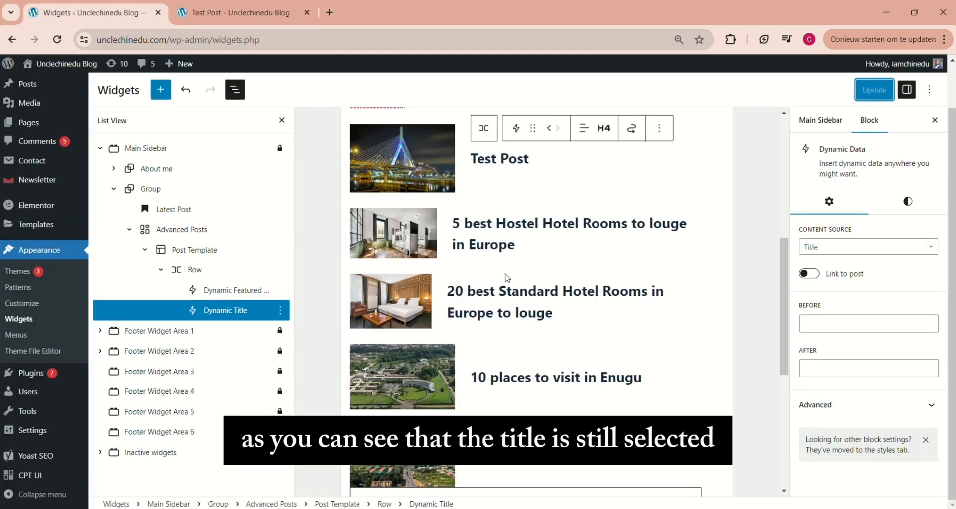
{"action": "left_click", "coordinate": [496, 159]}
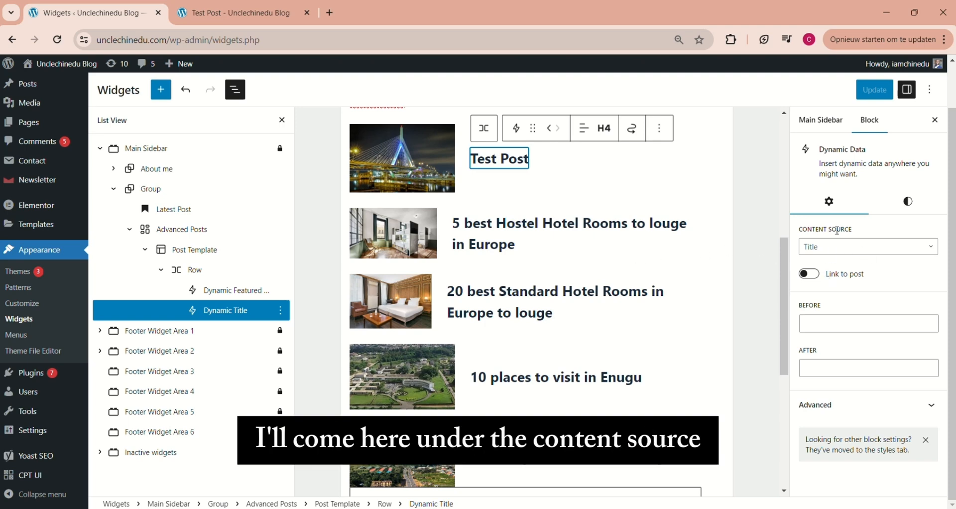
{"action": "left_click", "coordinate": [809, 273]}
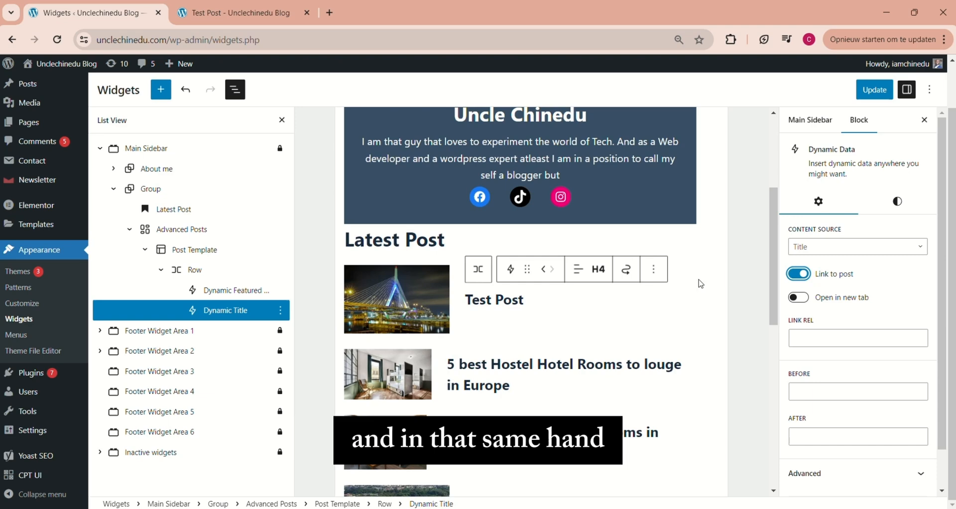
{"action": "left_click", "coordinate": [234, 293]}
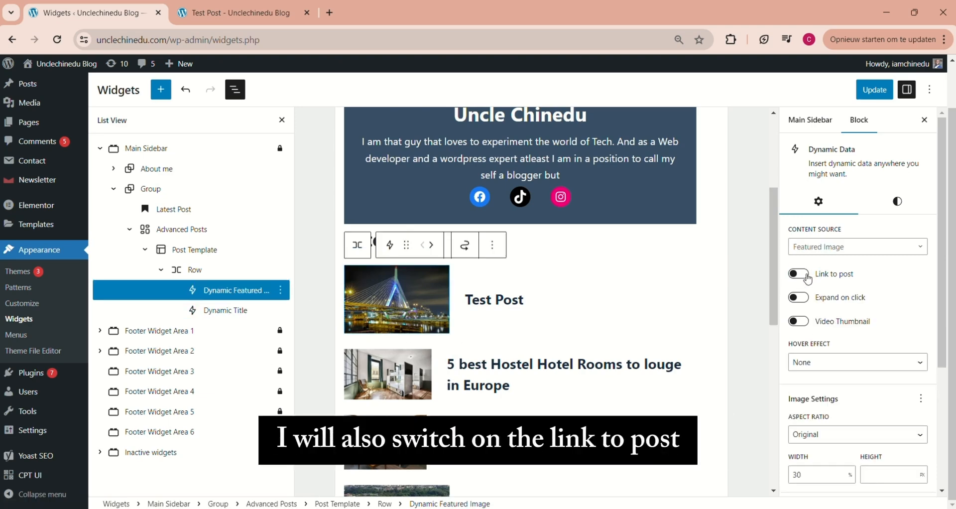
{"action": "left_click", "coordinate": [807, 277]}
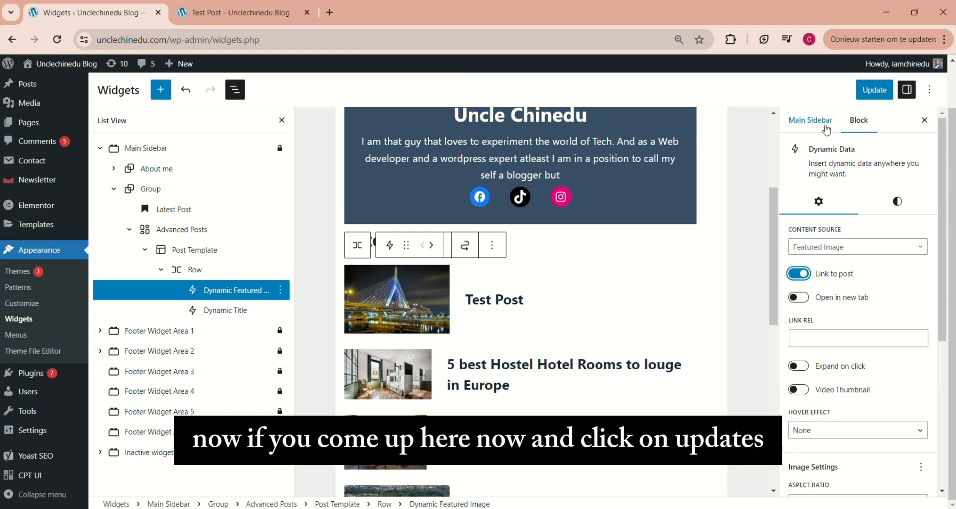
{"action": "left_click", "coordinate": [873, 92]}
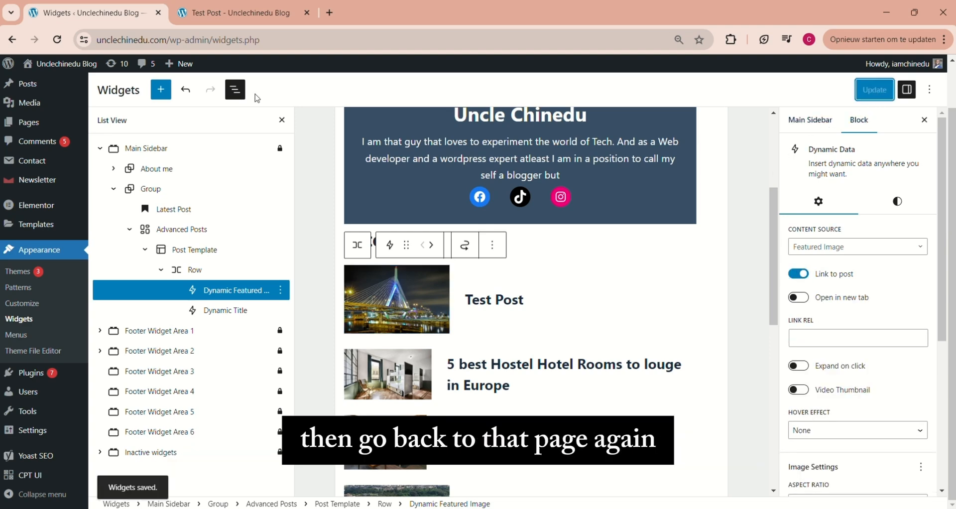
Step: Reload the live Test Post page and test the Latest Post links through a post title and a featured image
{"action": "left_click", "coordinate": [219, 15]}
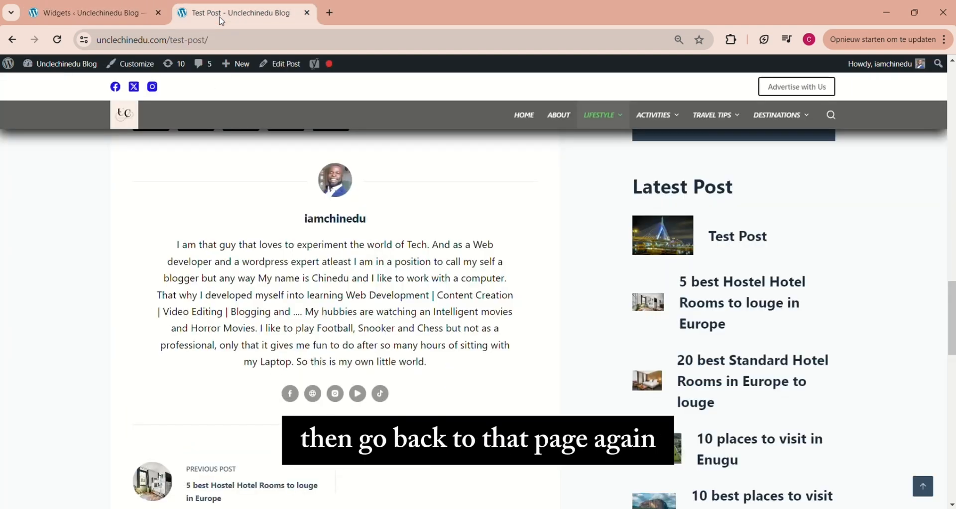
{"action": "left_click", "coordinate": [59, 39]}
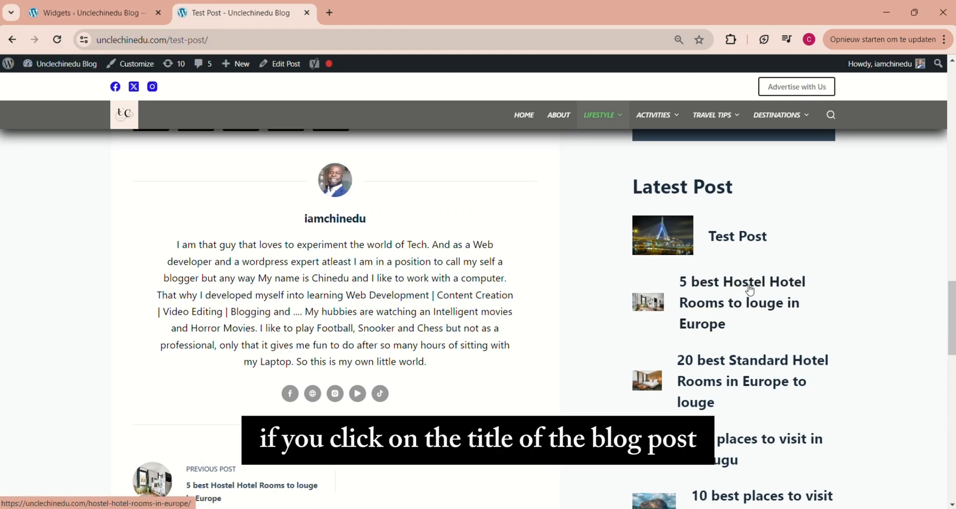
{"action": "left_click", "coordinate": [747, 289]}
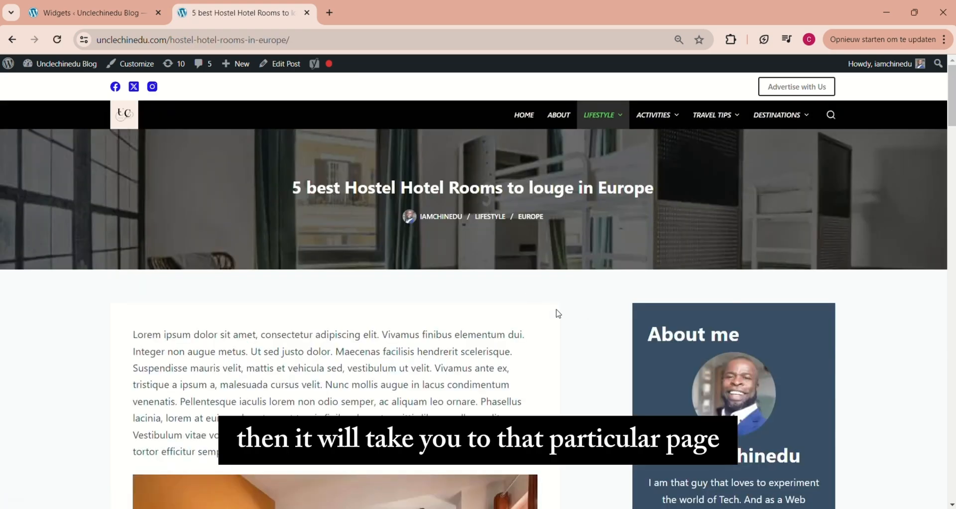
{"action": "scroll", "coordinate": [792, 238], "scroll_direction": "down", "scroll_amount": 15}
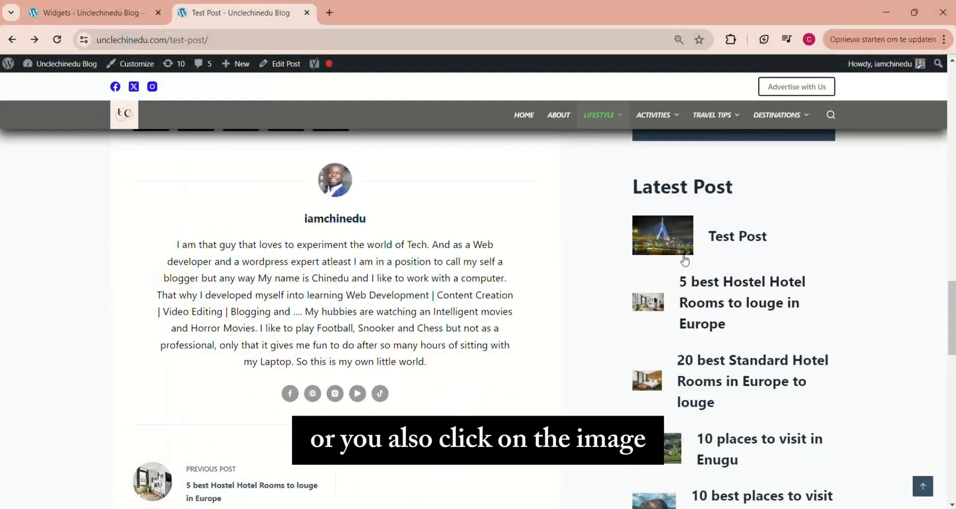
{"action": "left_click", "coordinate": [657, 246]}
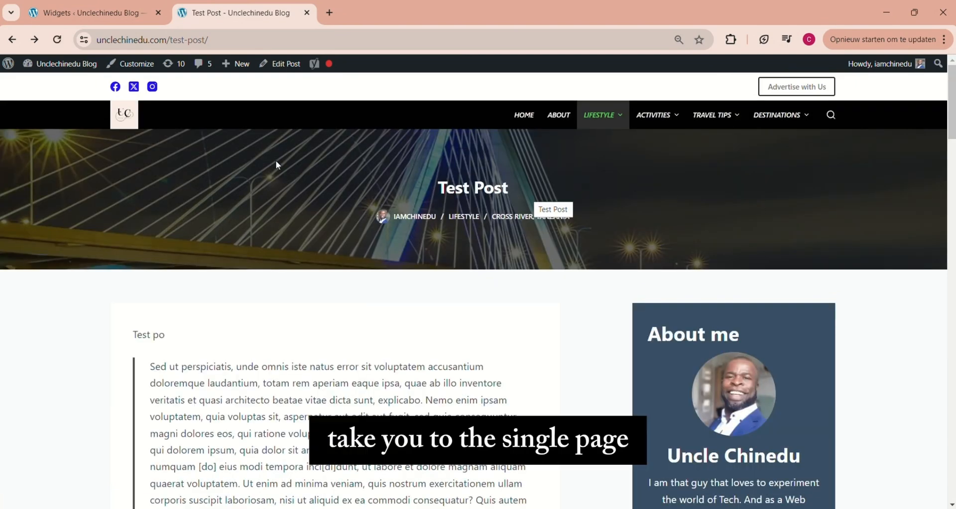
{"action": "left_click", "coordinate": [13, 40]}
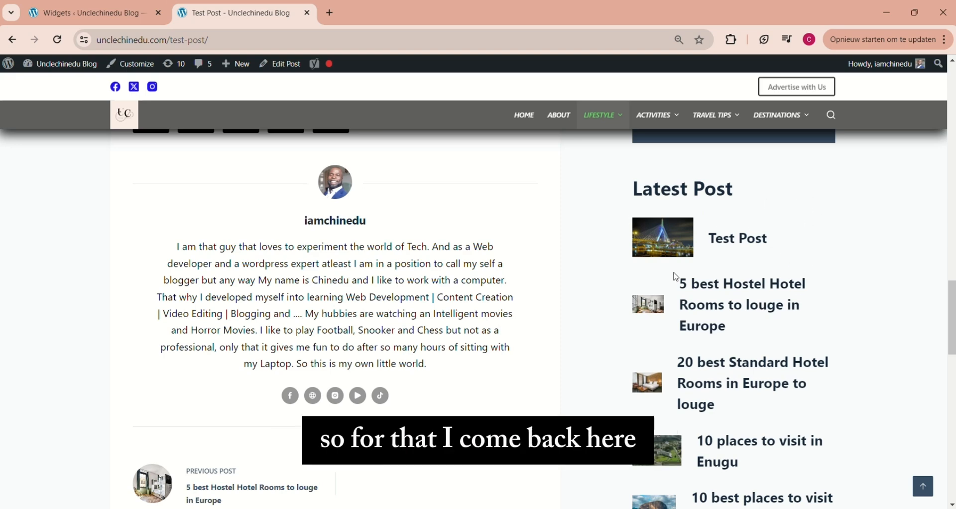
Step: Back in the widgets editor, give the Latest Post Group a Cyan bluish gray (#ABB8C3) background color
{"action": "left_click", "coordinate": [70, 12]}
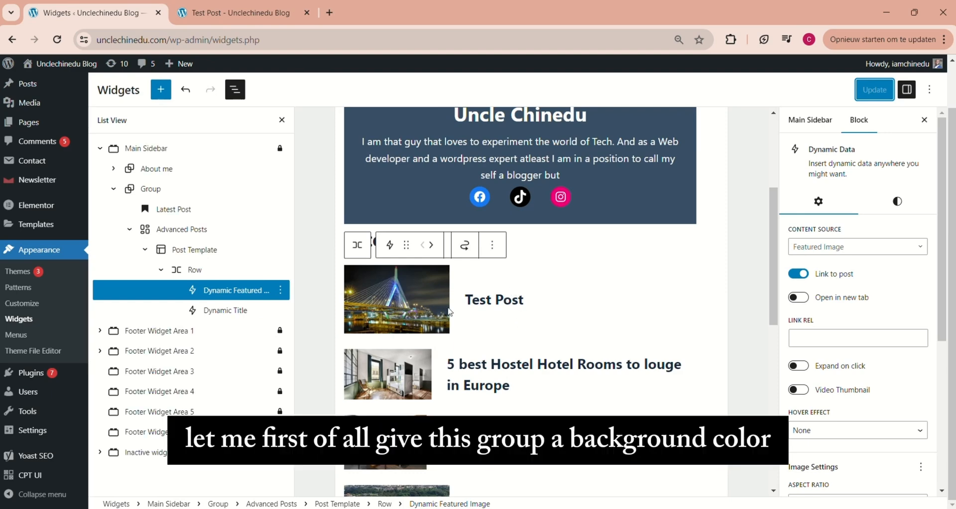
{"action": "left_click", "coordinate": [149, 191]}
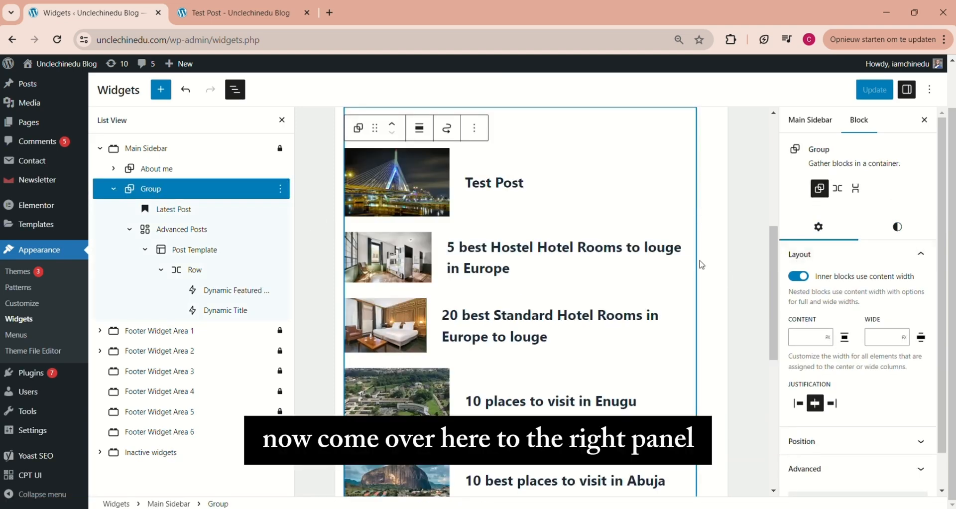
{"action": "left_click", "coordinate": [898, 228]}
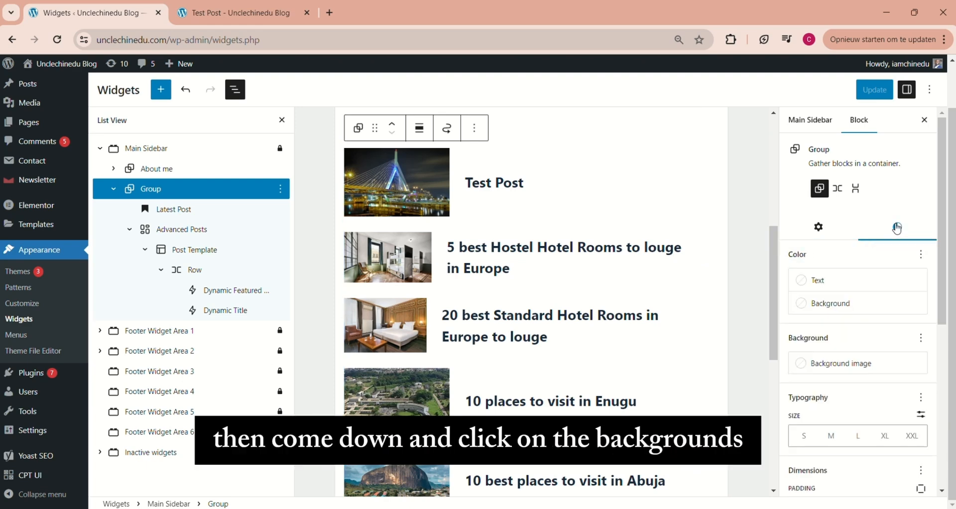
{"action": "left_click", "coordinate": [808, 305]}
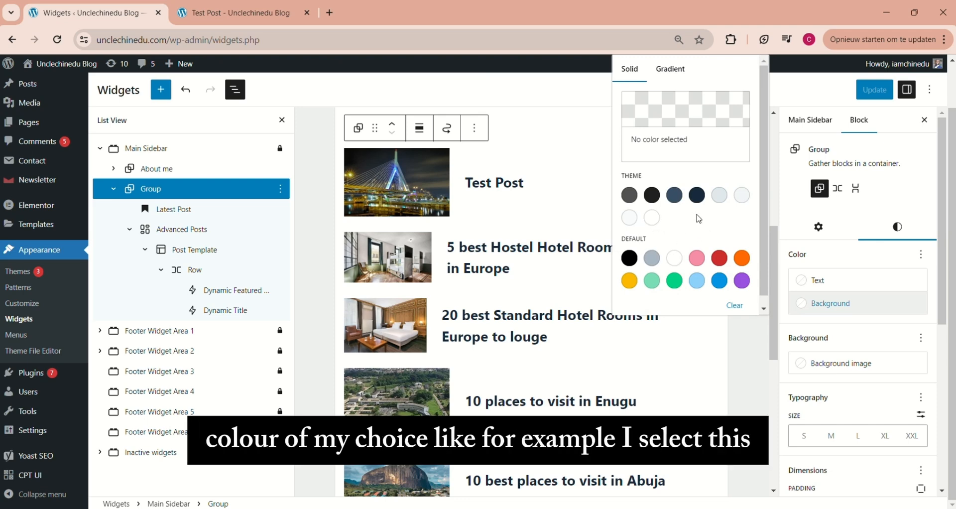
{"action": "left_click", "coordinate": [653, 258]}
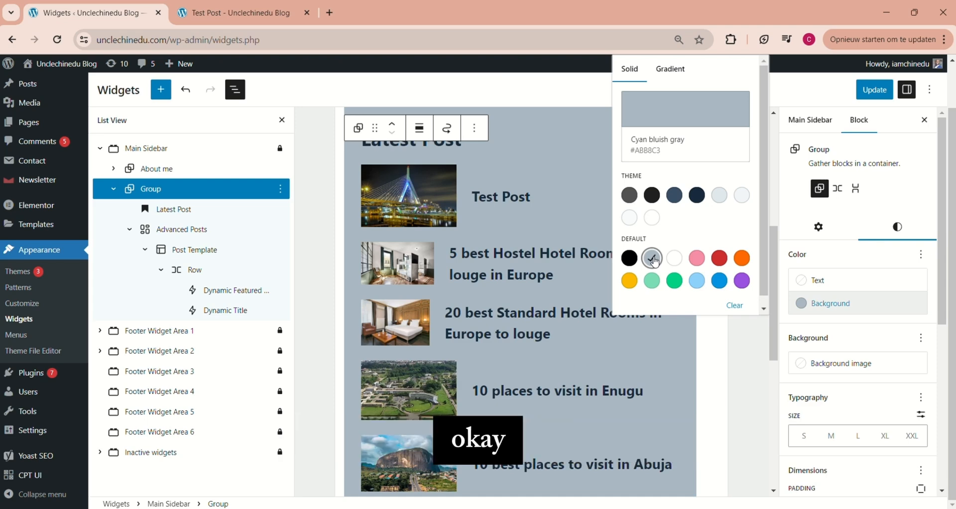
{"action": "left_click", "coordinate": [467, 188]}
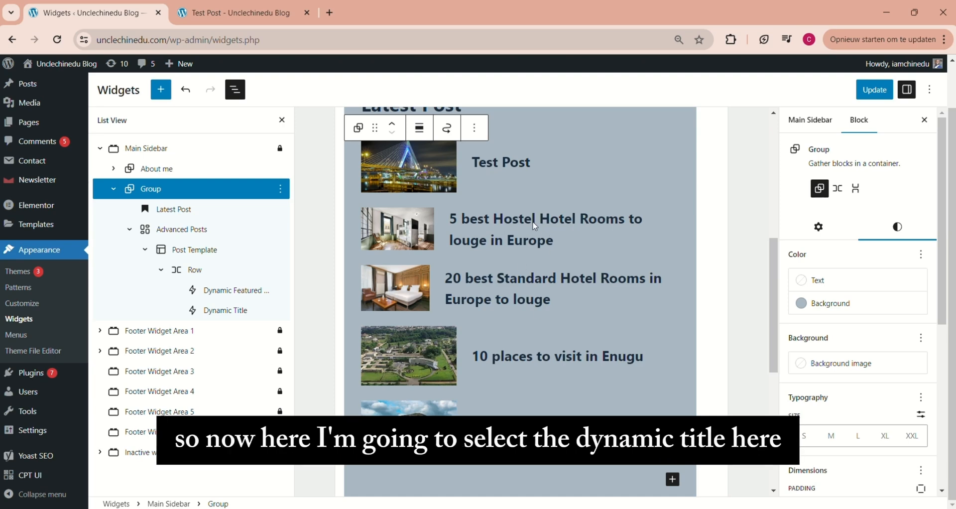
{"action": "left_click", "coordinate": [221, 309]}
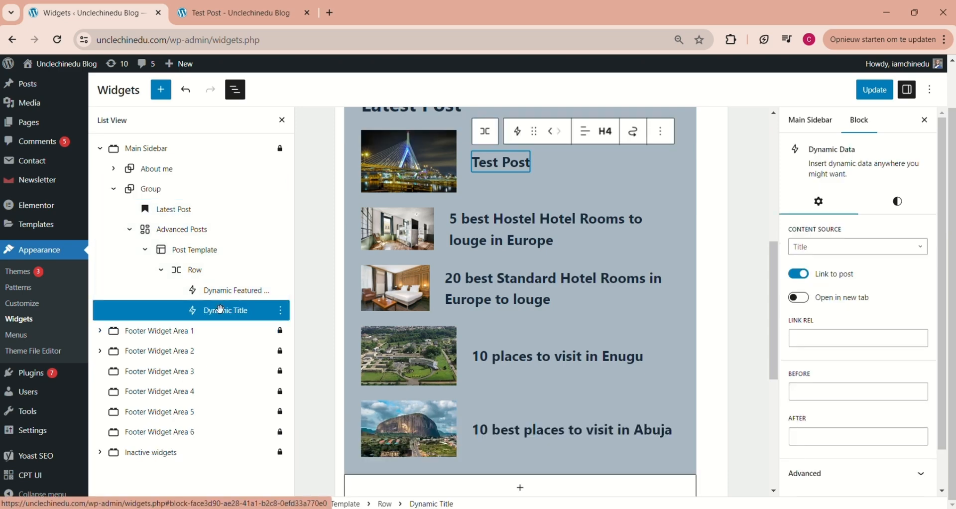
{"action": "left_click", "coordinate": [898, 202]}
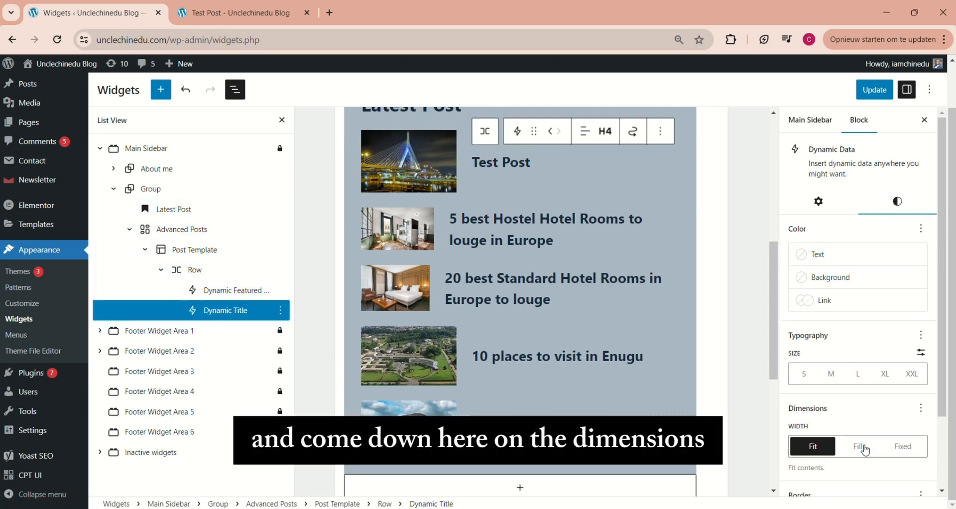
{"action": "left_click", "coordinate": [905, 447]}
{"action": "scroll", "coordinate": [905, 447], "scroll_direction": "down", "scroll_amount": 2}
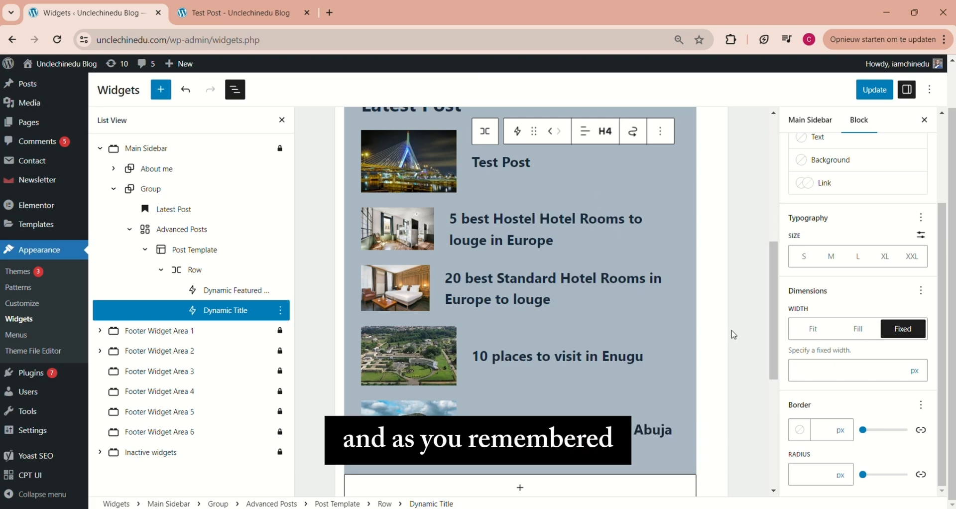
Step: Set the Dynamic Featured Image width to 35% in its image settings
{"action": "left_click", "coordinate": [239, 291]}
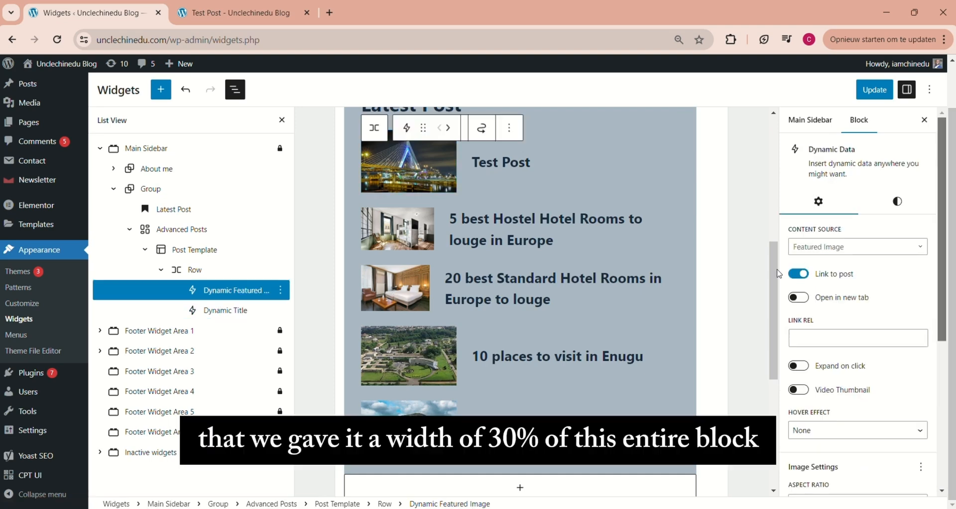
{"action": "scroll", "coordinate": [806, 309], "scroll_direction": "down", "scroll_amount": 5}
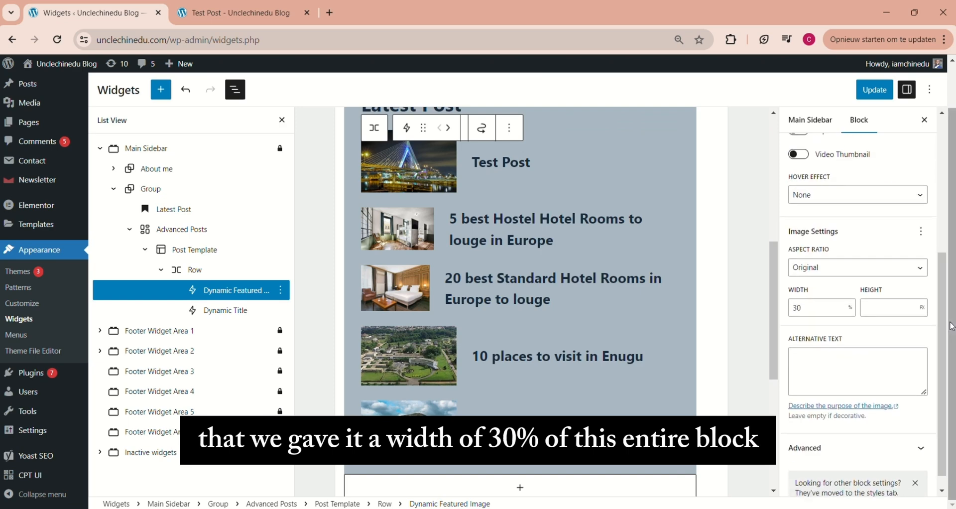
{"action": "left_click", "coordinate": [807, 309]}
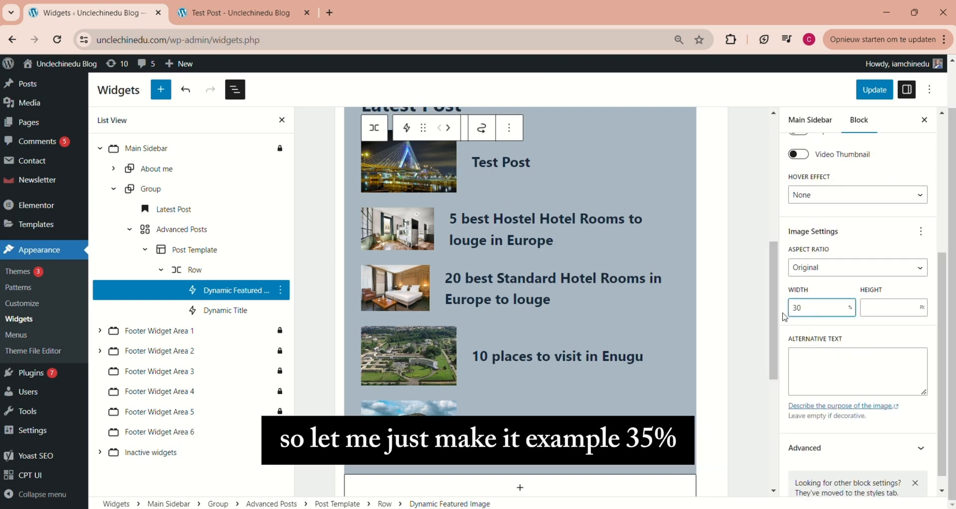
{"action": "key", "text": "BackSpace"}
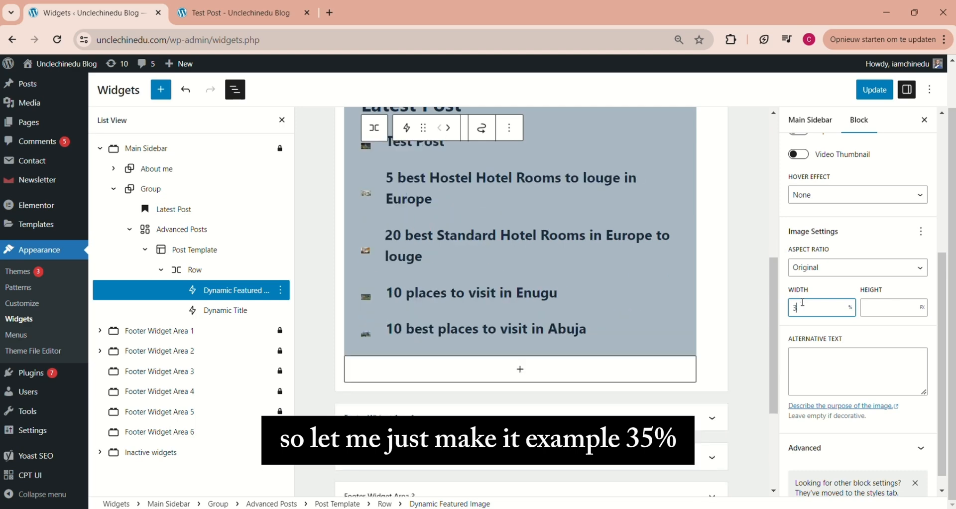
{"action": "type", "text": "5"}
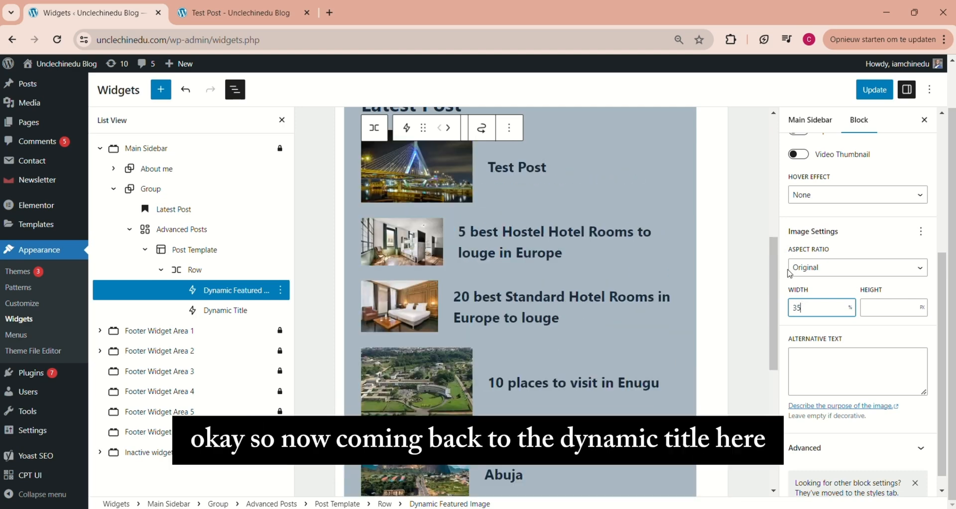
Step: Give the Dynamic Title a fixed width of 65% in its dimensions and save the widgets
{"action": "left_click", "coordinate": [225, 312]}
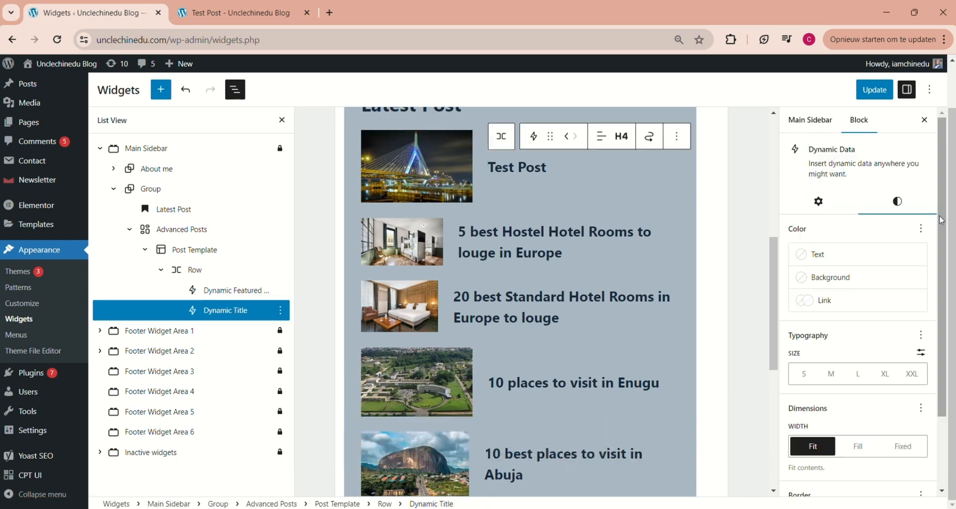
{"action": "scroll", "coordinate": [857, 349], "scroll_direction": "down", "scroll_amount": 3}
{"action": "left_click", "coordinate": [903, 356]}
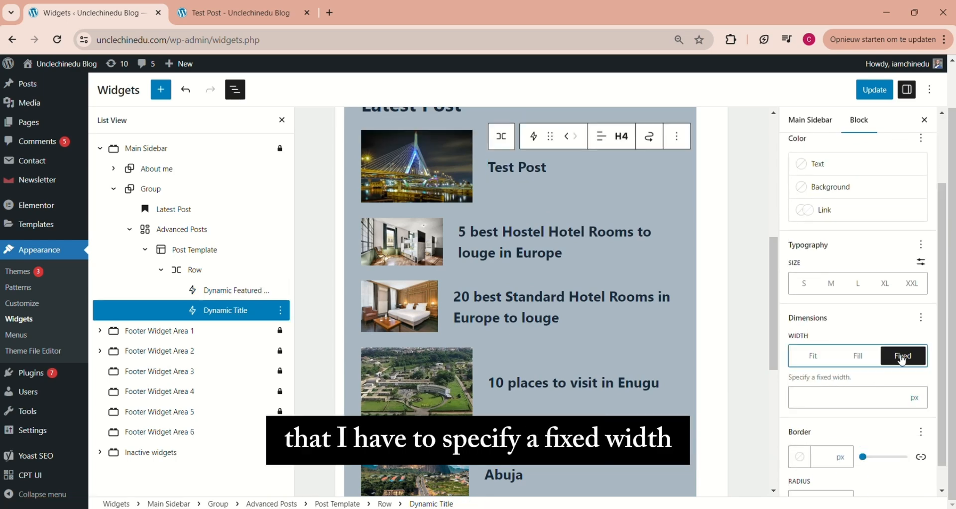
{"action": "left_click", "coordinate": [819, 397]}
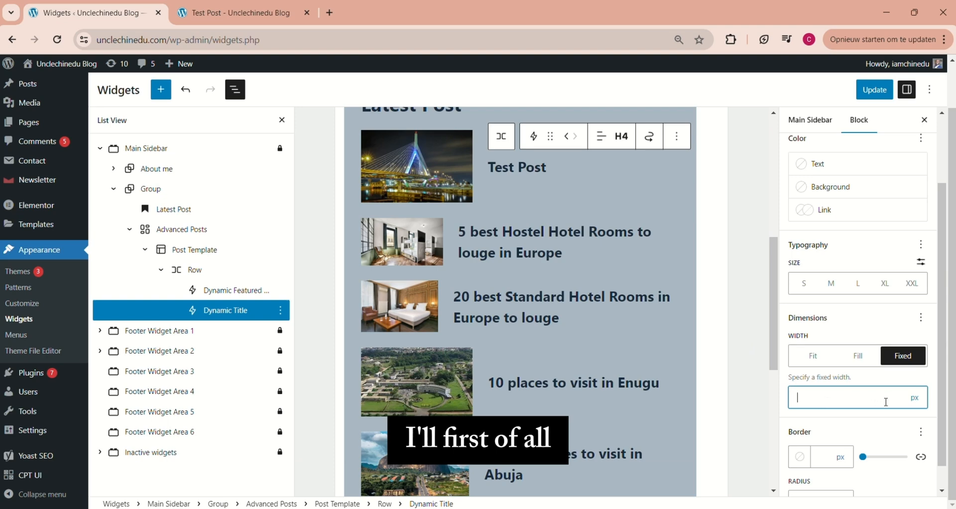
{"action": "left_click", "coordinate": [914, 398]}
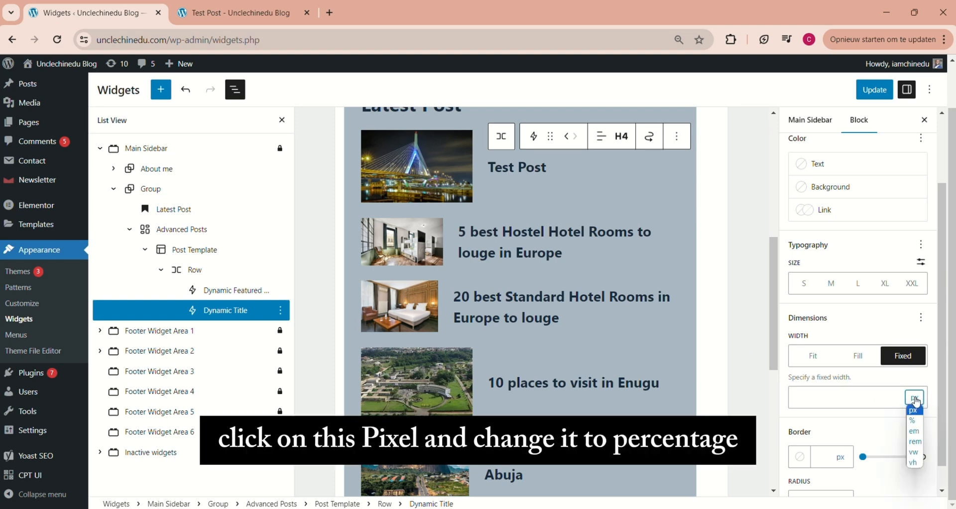
{"action": "left_click", "coordinate": [917, 422]}
{"action": "left_click", "coordinate": [803, 398]}
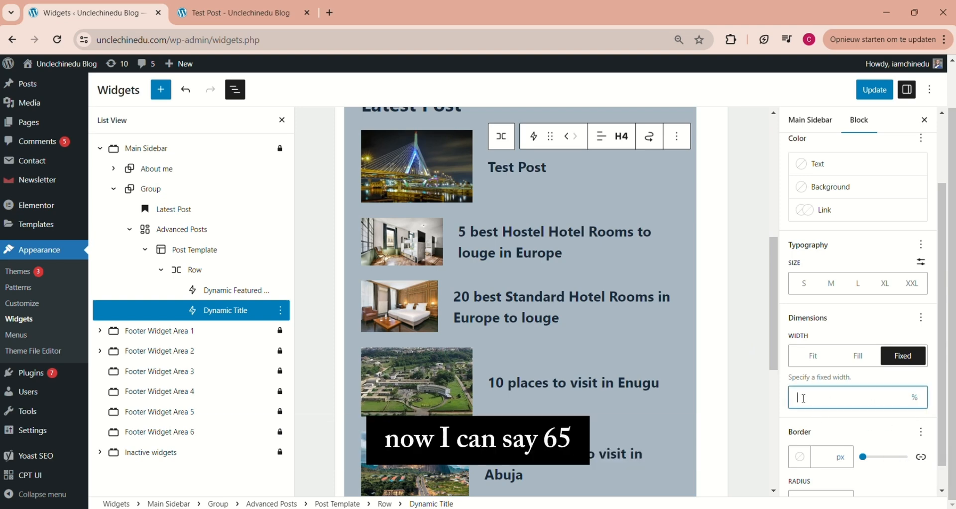
{"action": "type", "text": "65"}
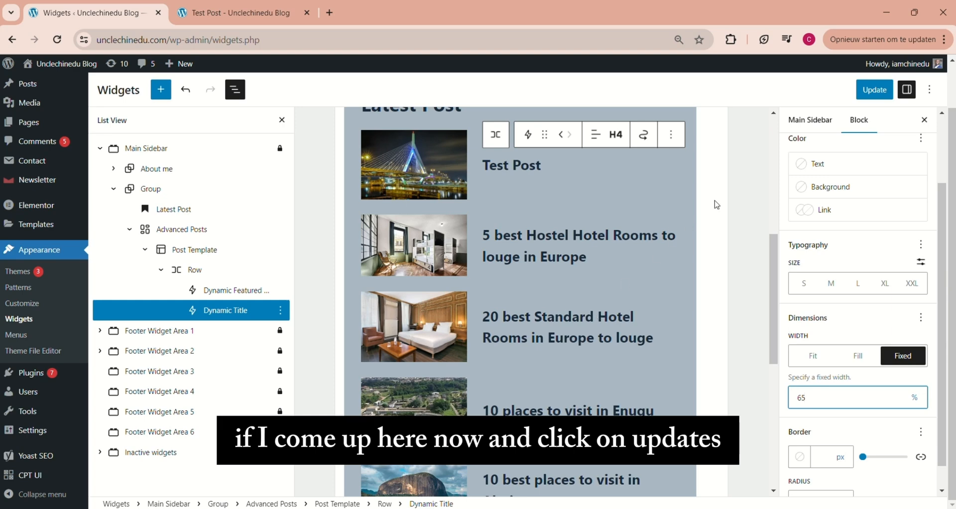
{"action": "left_click", "coordinate": [870, 92]}
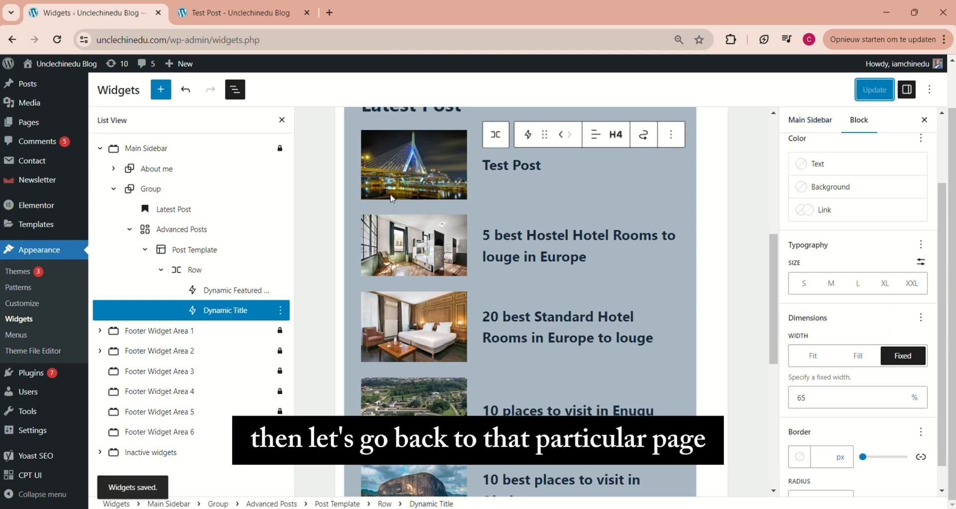
Step: Reload the live Test Post page and check the text size and alignment in the sidebar's Latest Post section
{"action": "left_click", "coordinate": [258, 15]}
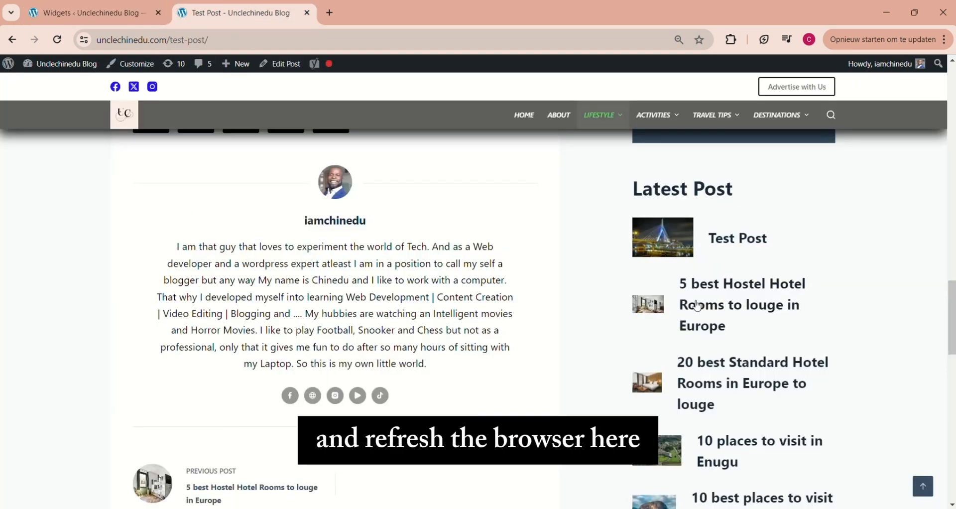
{"action": "left_click", "coordinate": [57, 40]}
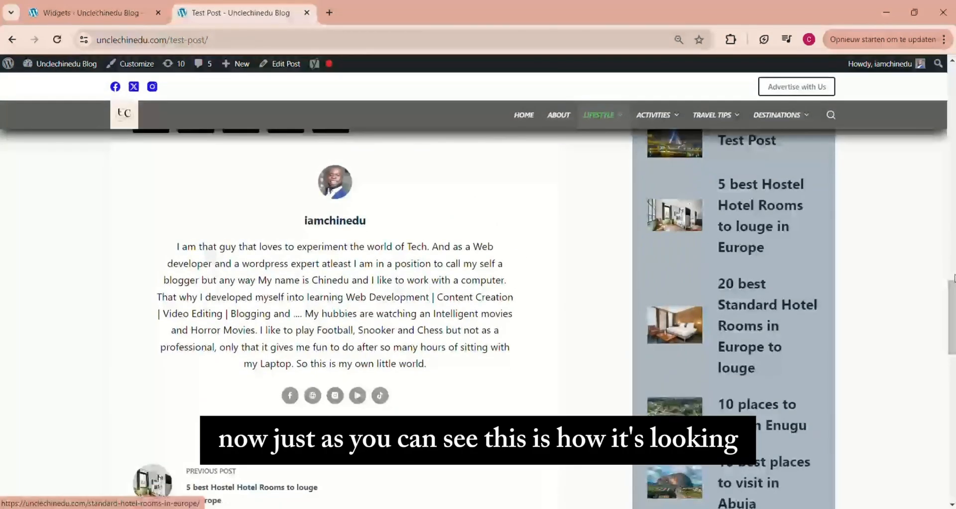
{"action": "mouse_move", "coordinate": [953, 303]}
{"action": "left_mouse_down"}
{"action": "mouse_move", "coordinate": [954, 275]}
{"action": "mouse_move", "coordinate": [954, 325]}
{"action": "mouse_move", "coordinate": [954, 287]}
{"action": "mouse_move", "coordinate": [954, 295]}
{"action": "left_mouse_up"}
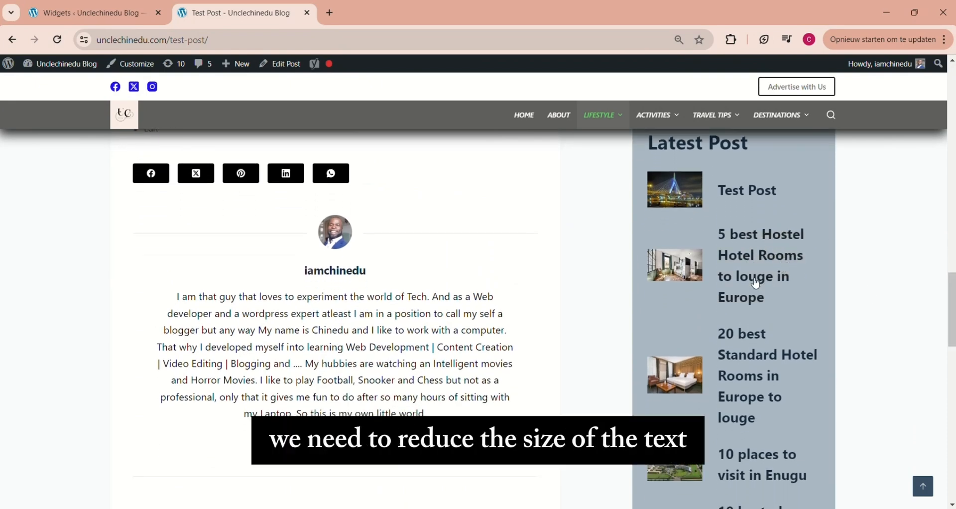
Step: In the widgets editor, change the Dynamic Title to Heading 6 and save the widgets
{"action": "left_click", "coordinate": [72, 12]}
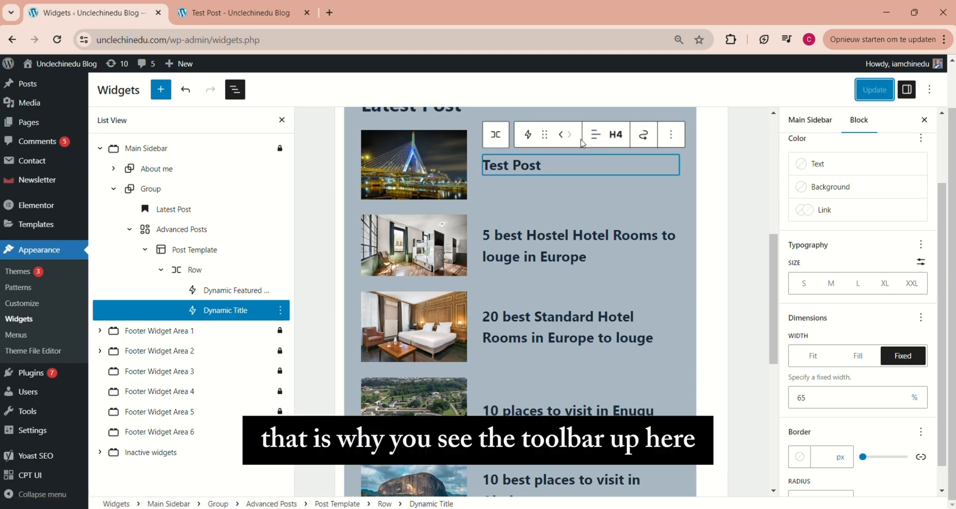
{"action": "left_click", "coordinate": [616, 137]}
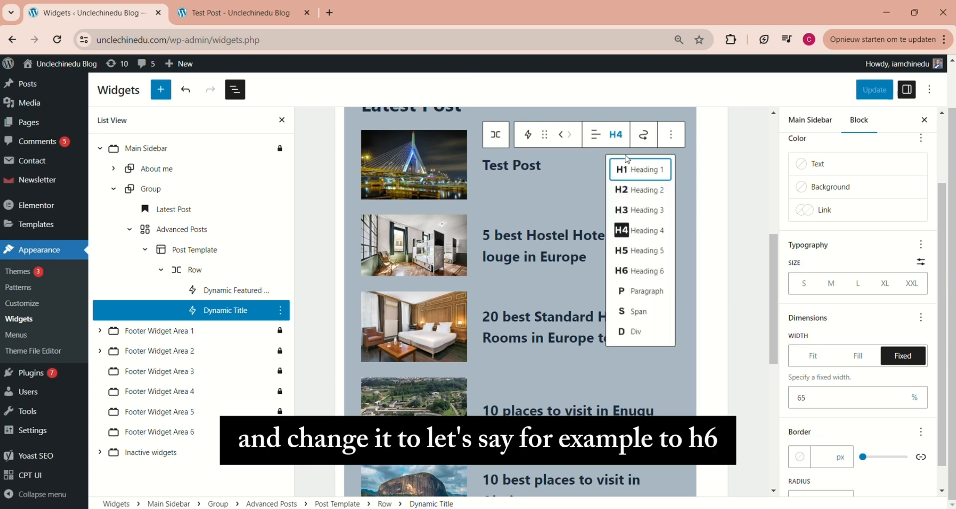
{"action": "left_click", "coordinate": [621, 272]}
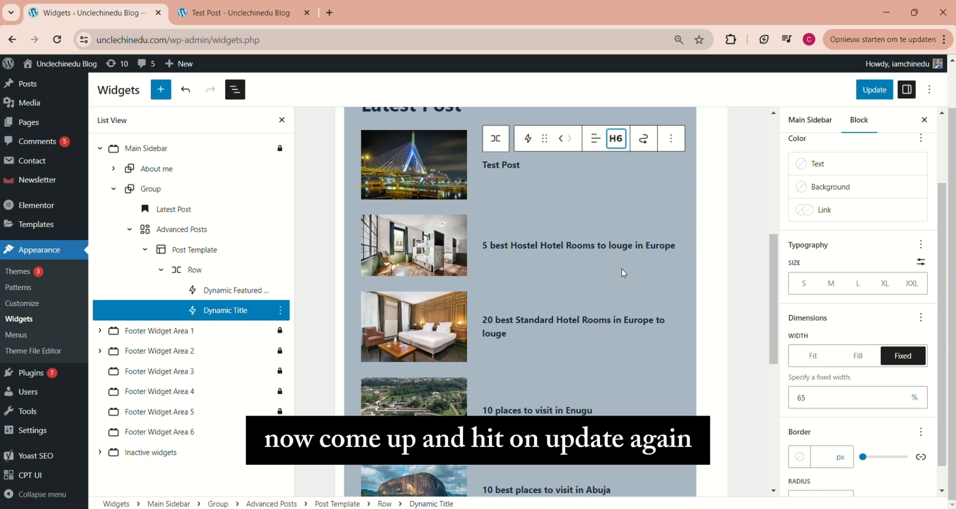
{"action": "left_click", "coordinate": [875, 90]}
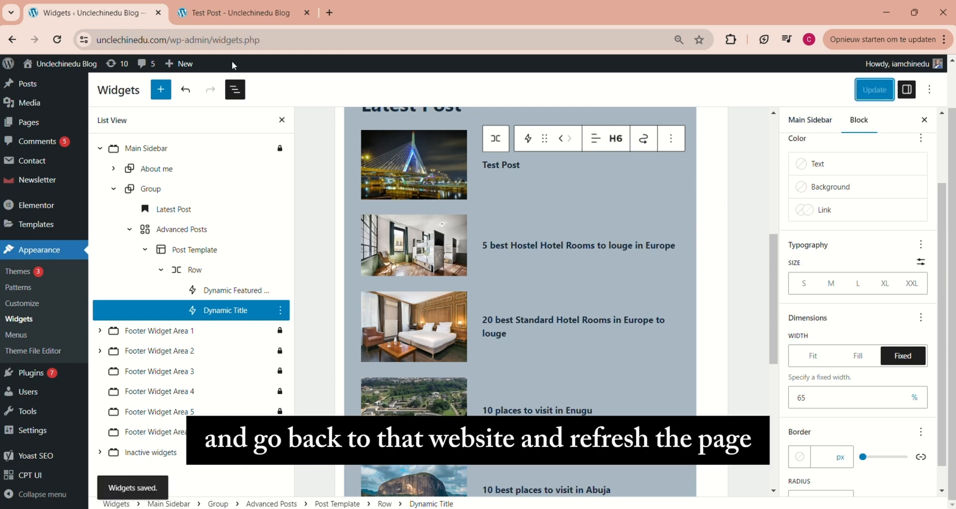
Step: Review the whole Latest Post section on the reloaded live Test Post page, and return to the widgets editor
{"action": "left_click", "coordinate": [237, 19]}
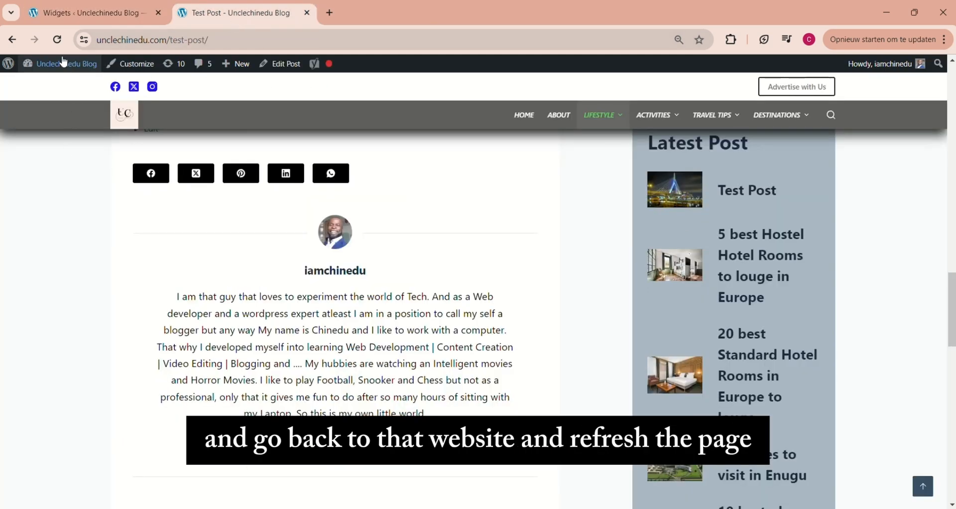
{"action": "left_click", "coordinate": [57, 40]}
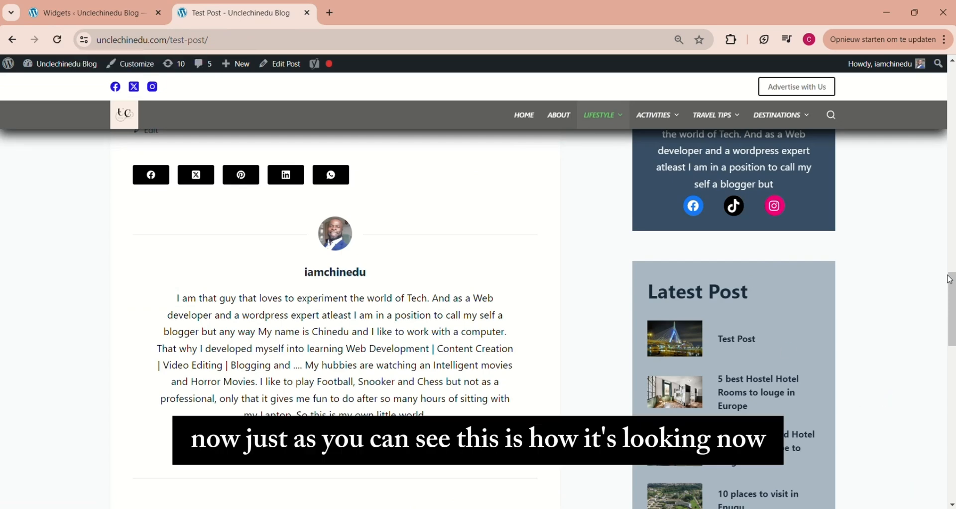
{"action": "scroll", "coordinate": [952, 285], "scroll_direction": "down", "scroll_amount": 1}
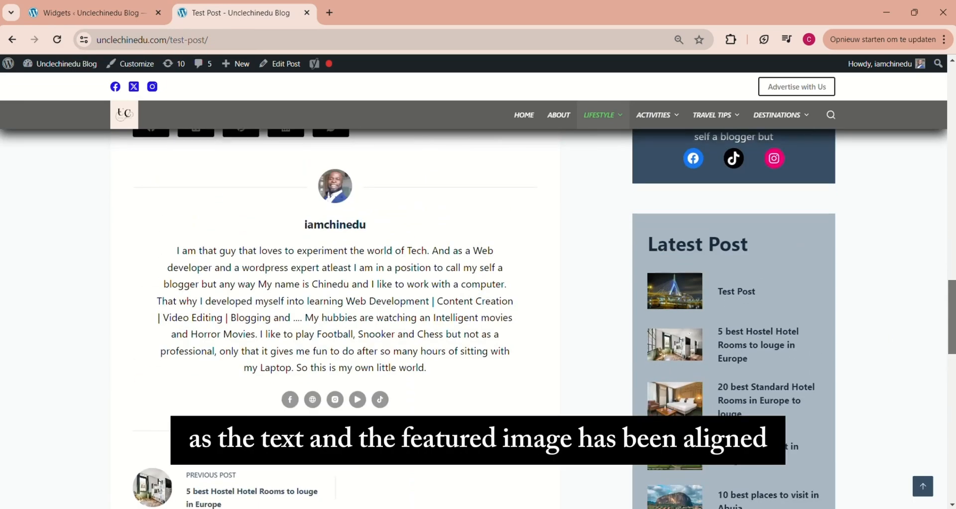
{"action": "scroll", "coordinate": [952, 299], "scroll_direction": "down", "scroll_amount": 1}
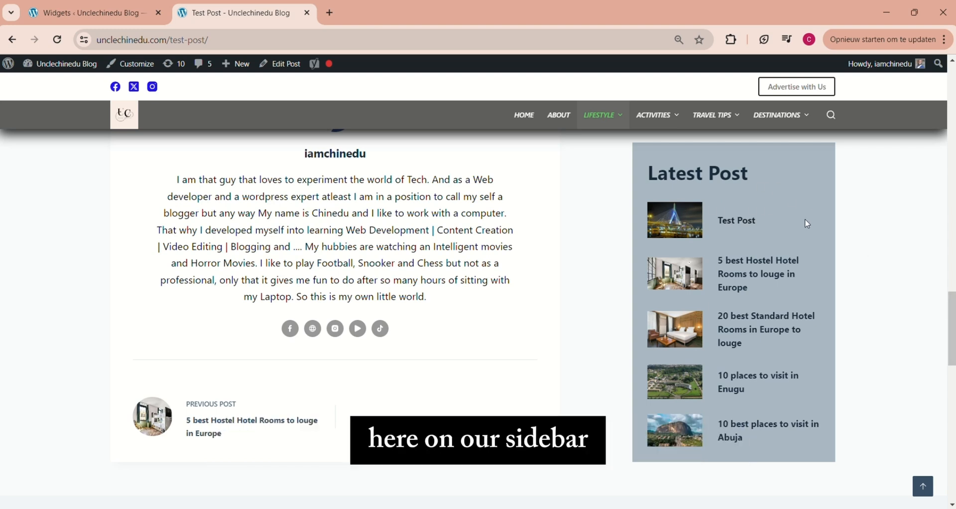
{"action": "left_click_drag", "start_coordinate": [952, 305], "coordinate": [952, 320]}
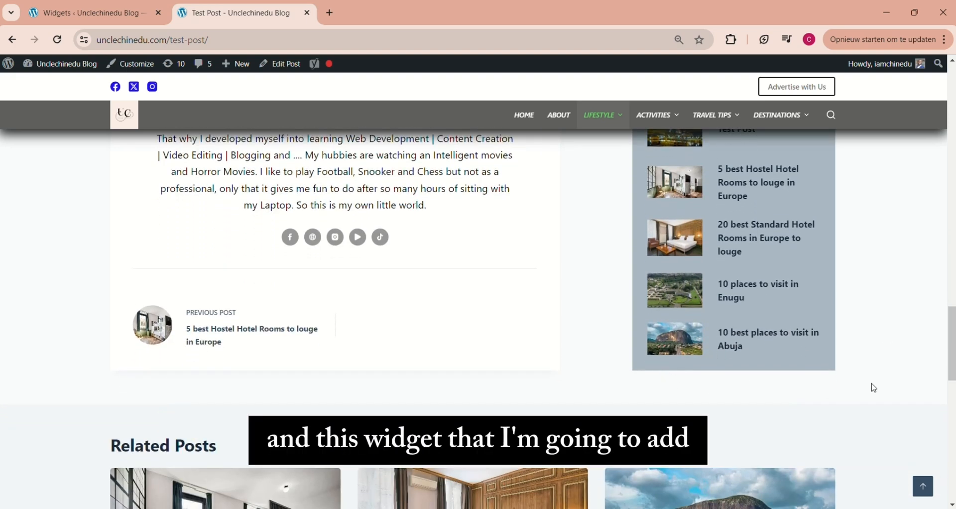
{"action": "left_click_drag", "start_coordinate": [952, 348], "coordinate": [952, 354]}
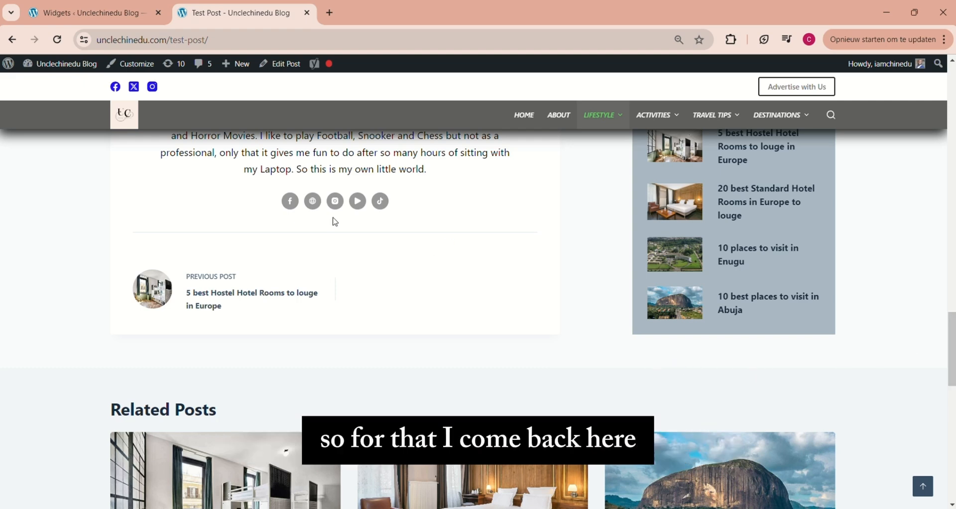
{"action": "left_click", "coordinate": [37, 10]}
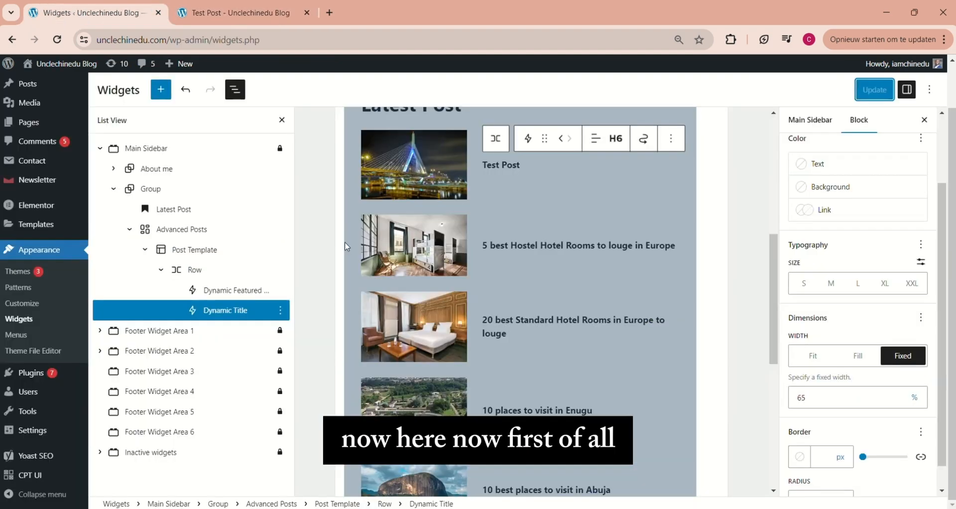
Step: Rename the Main Sidebar's second group, below About me, as "Latest post"
{"action": "left_click", "coordinate": [115, 190]}
{"action": "left_click", "coordinate": [151, 189]}
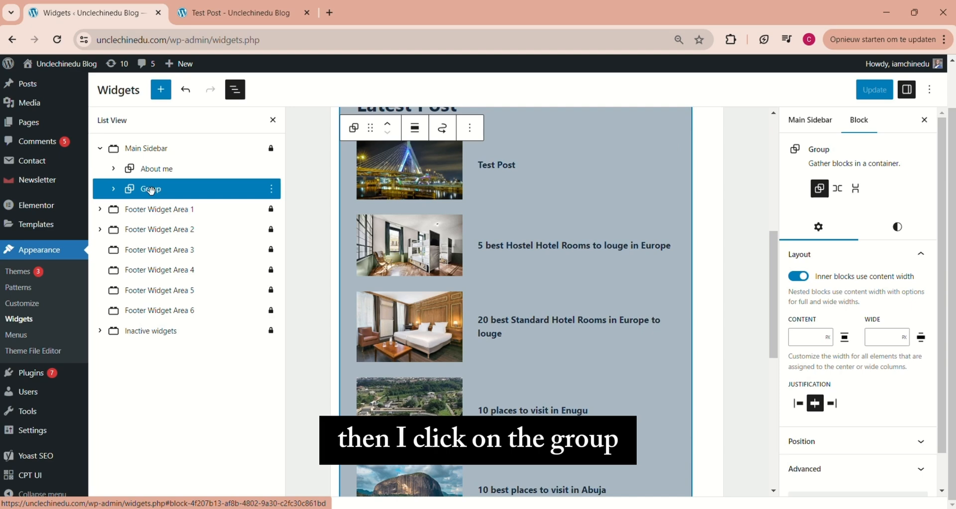
{"action": "left_click", "coordinate": [272, 189]}
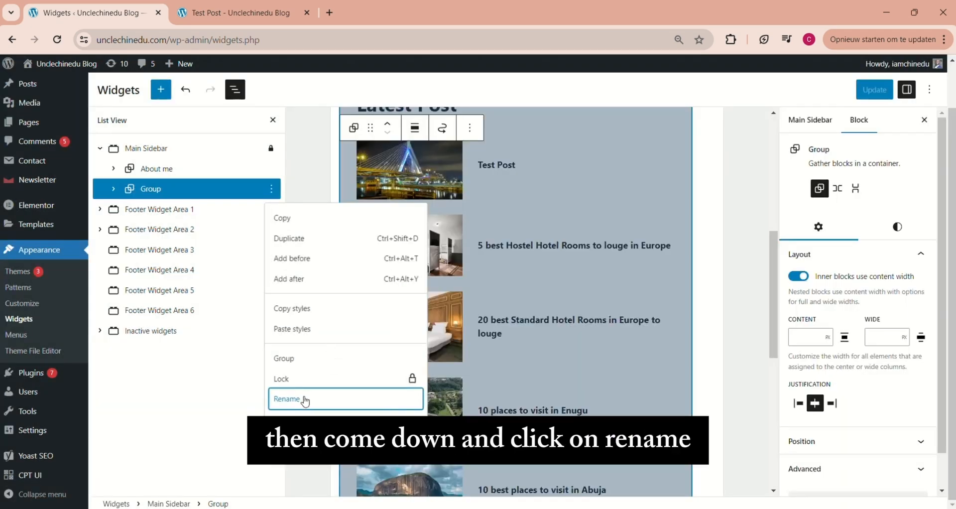
{"action": "left_click", "coordinate": [301, 399]}
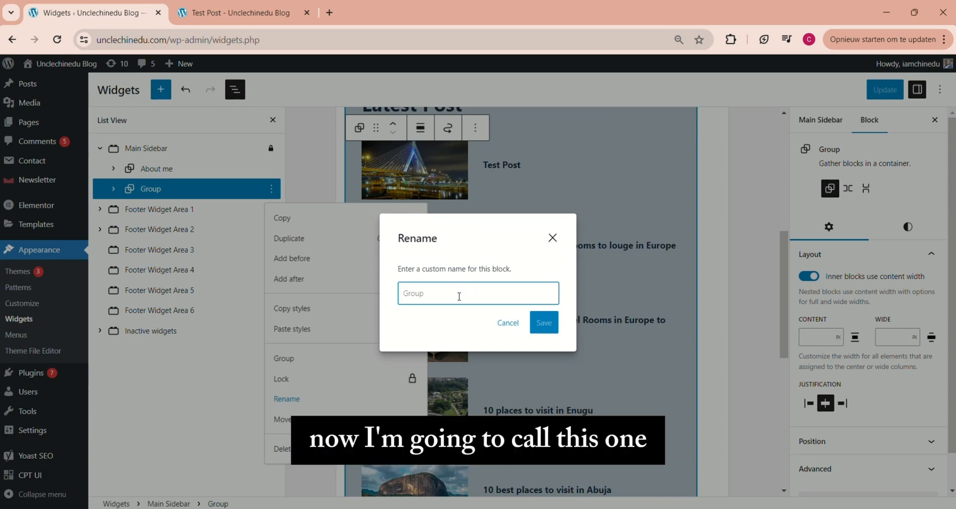
{"action": "type", "text": "Latest po"}
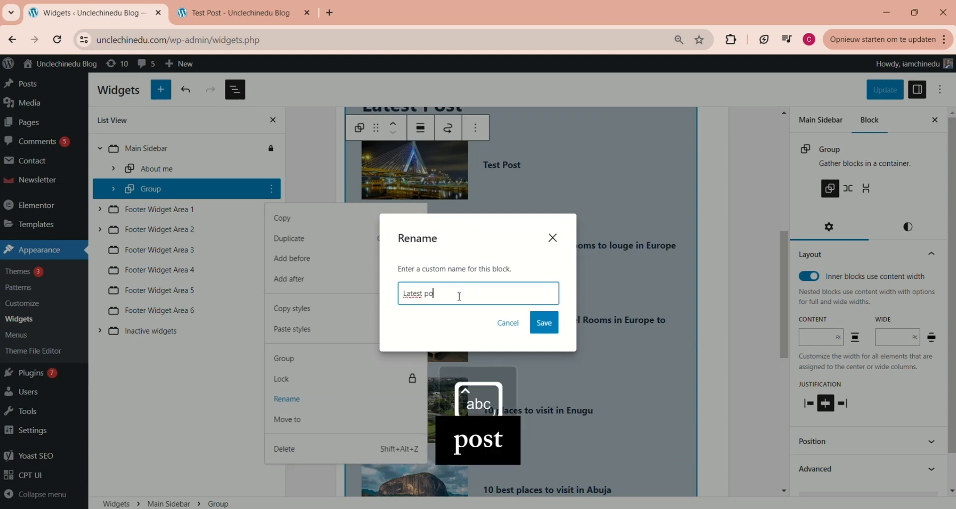
{"action": "type", "text": "st"}
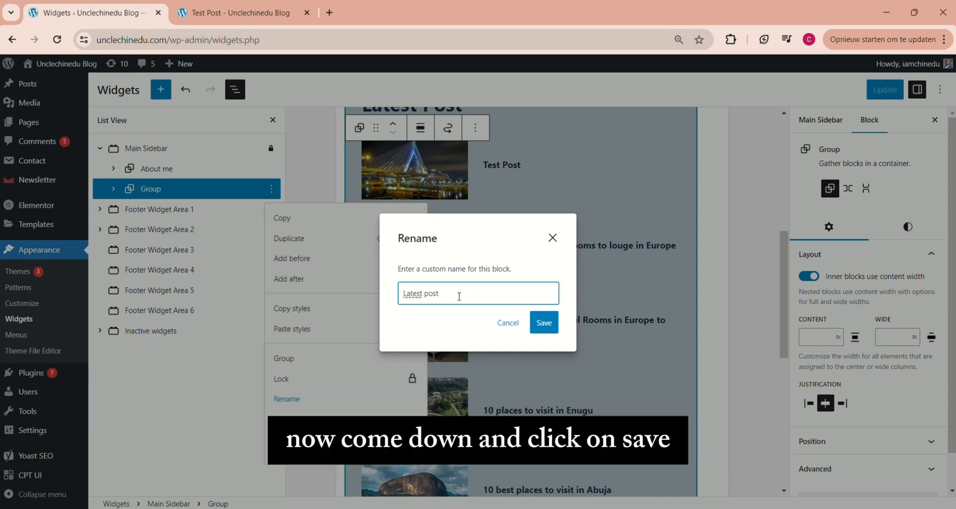
{"action": "left_click", "coordinate": [543, 323]}
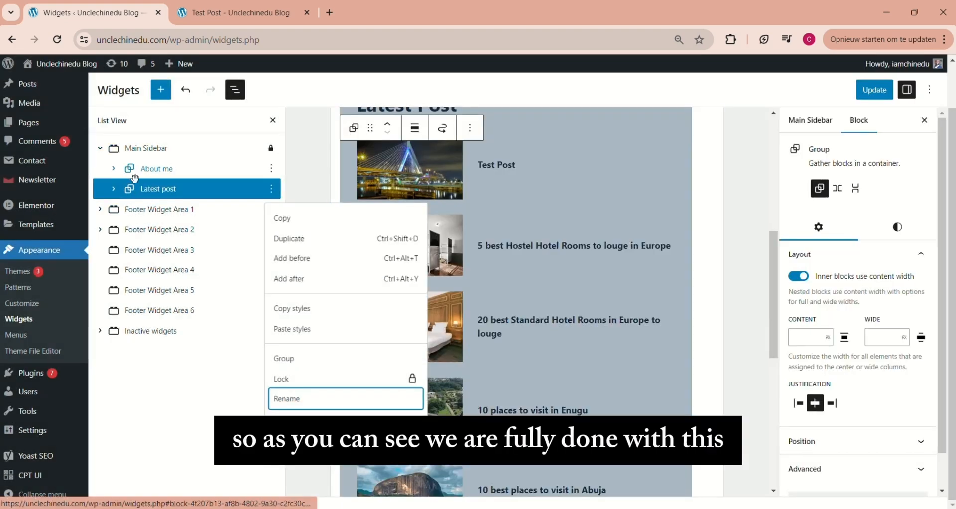
{"action": "left_click", "coordinate": [121, 188]}
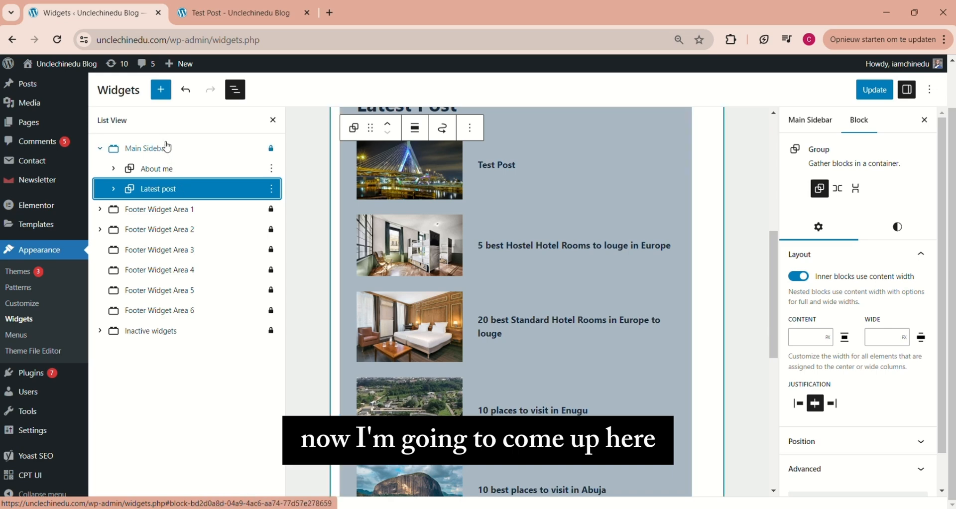
Step: Add a Group block with the single-column layout below the Latest post group in the Main Sidebar
{"action": "left_click", "coordinate": [161, 92]}
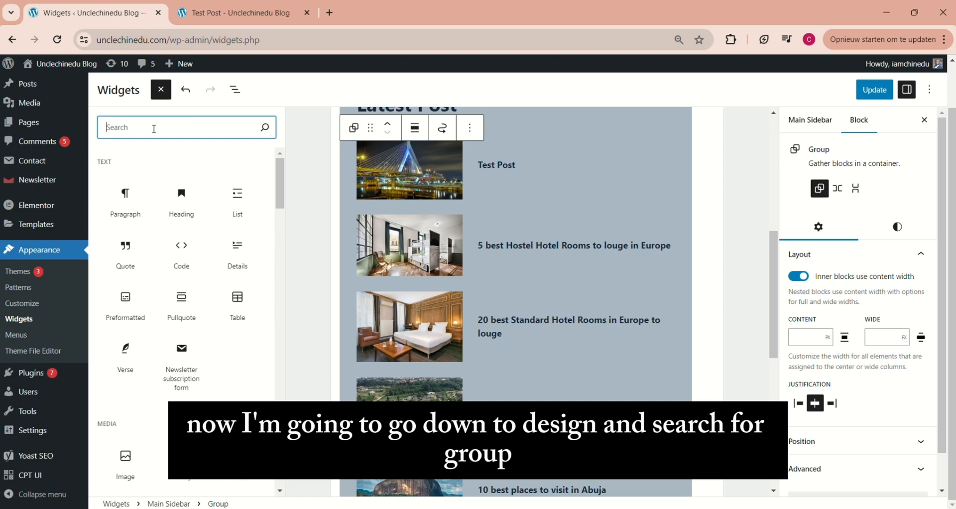
{"action": "type", "text": "group"}
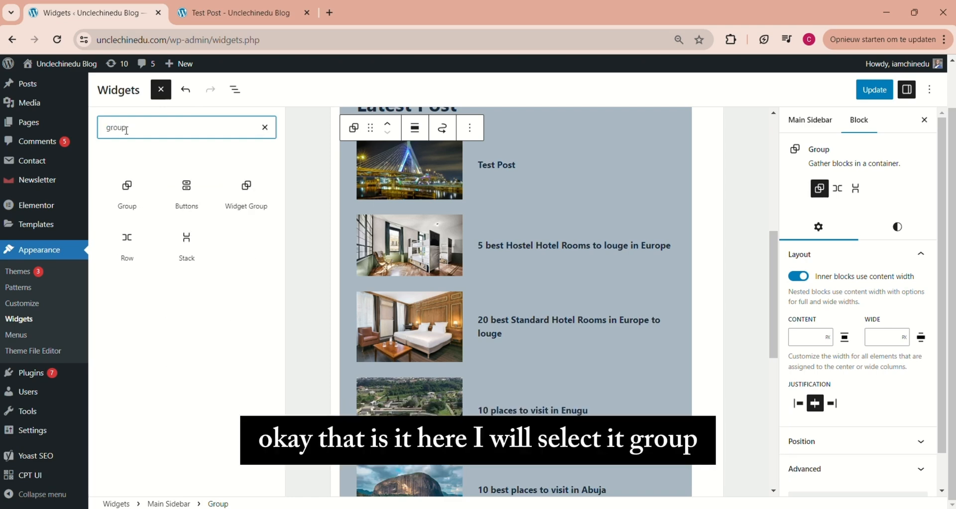
{"action": "left_click", "coordinate": [127, 195]}
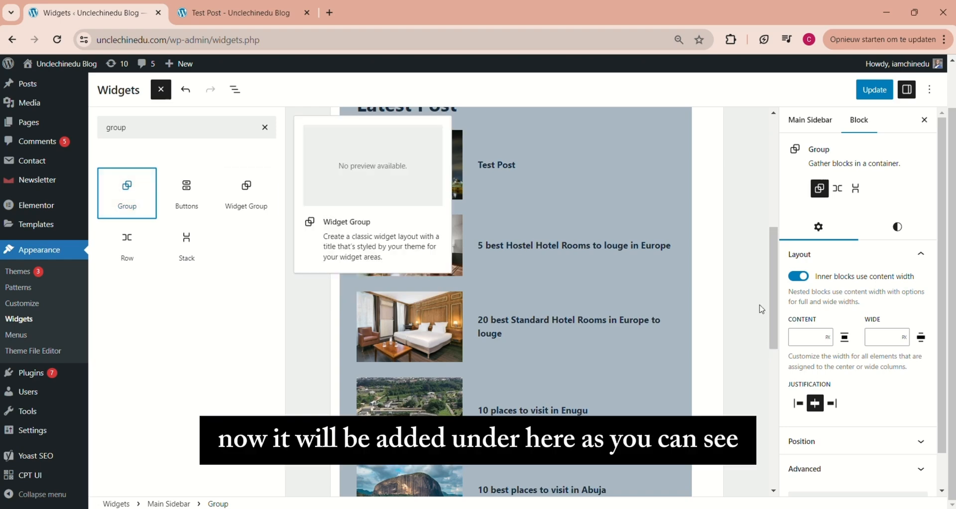
{"action": "left_click_drag", "start_coordinate": [774, 250], "coordinate": [796, 358]}
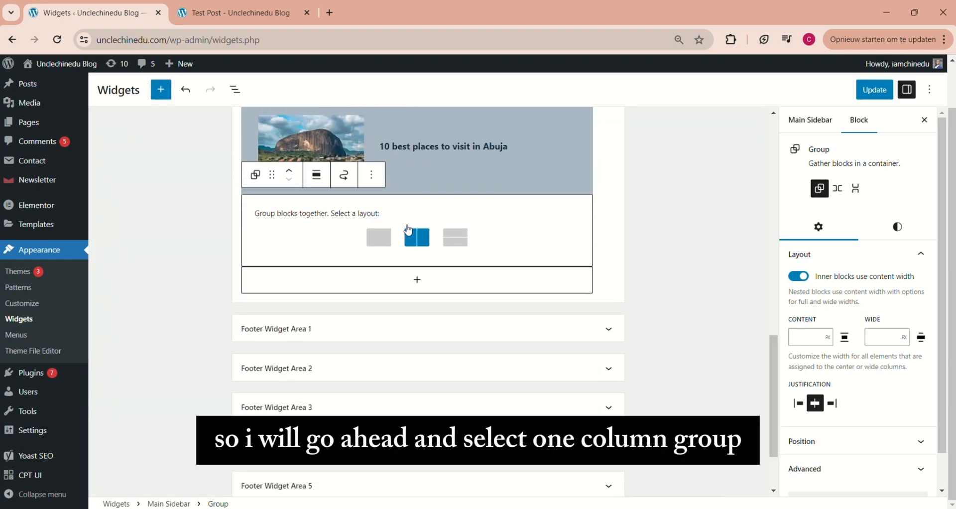
{"action": "left_click", "coordinate": [378, 237]}
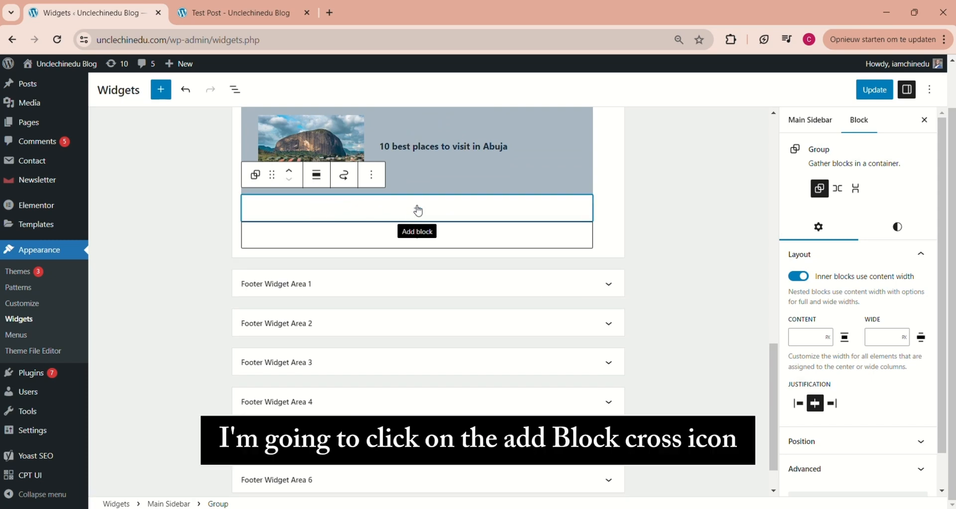
Step: Insert a heading reading "Destinations" in the new group and start an empty paragraph beneath it
{"action": "left_click", "coordinate": [418, 212]}
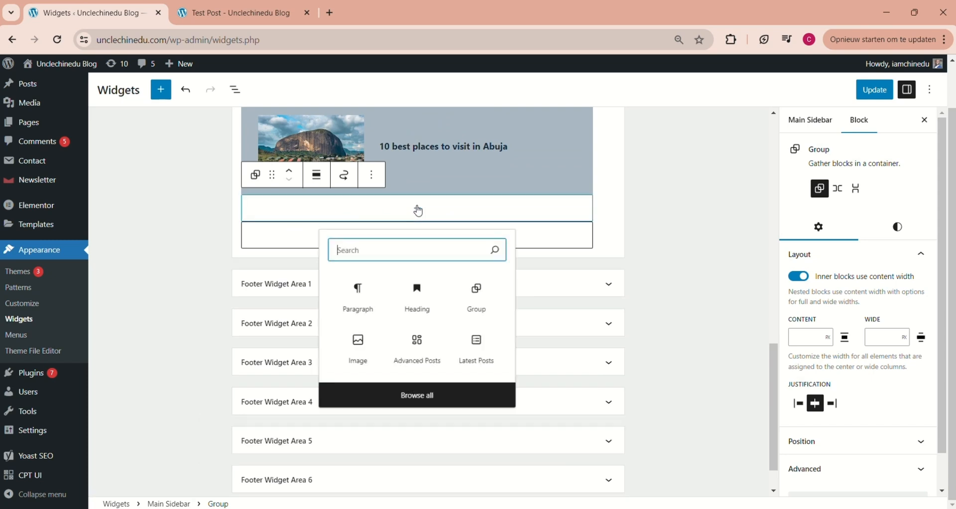
{"action": "left_click", "coordinate": [418, 298]}
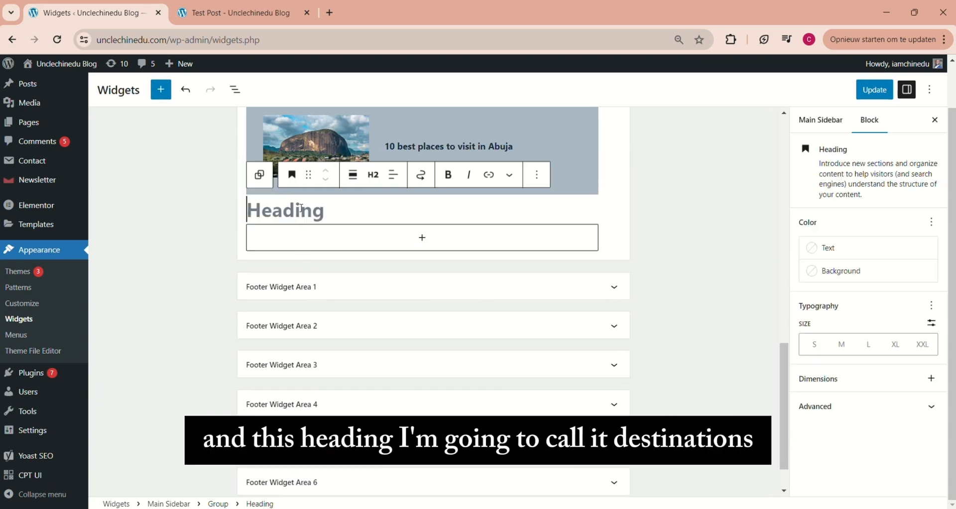
{"action": "type", "text": "Destinations"}
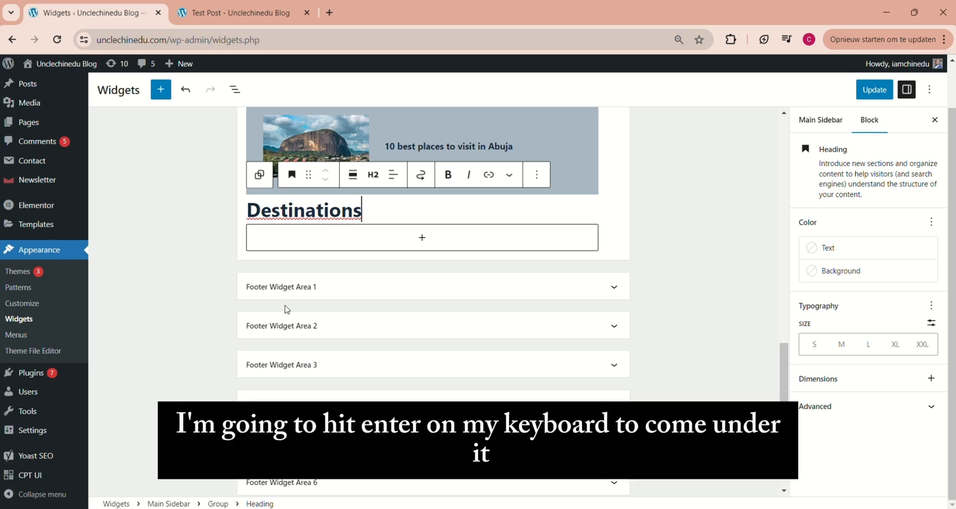
{"action": "key", "text": "Return"}
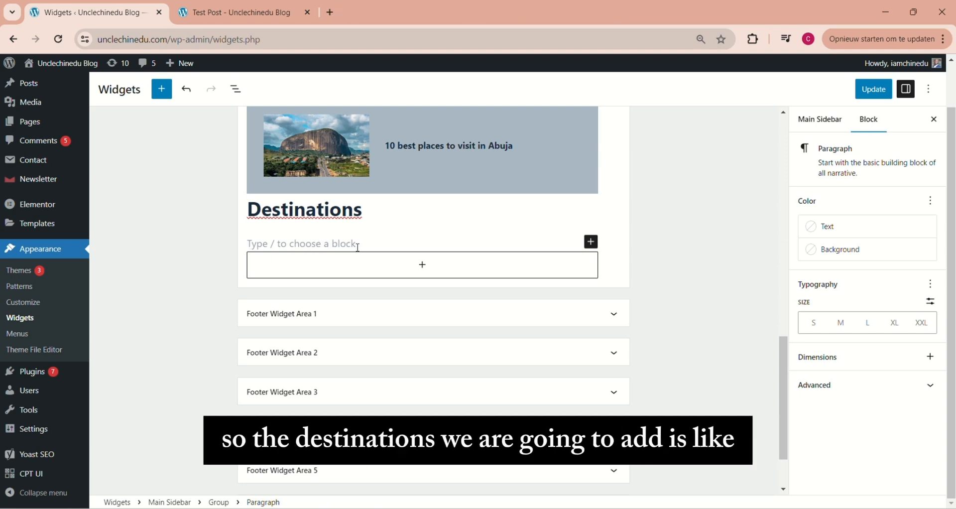
Step: Examine the Destinations entries in the live Test Post page's navigation, including their submenus, and return to the widgets editor
{"action": "left_click", "coordinate": [250, 13]}
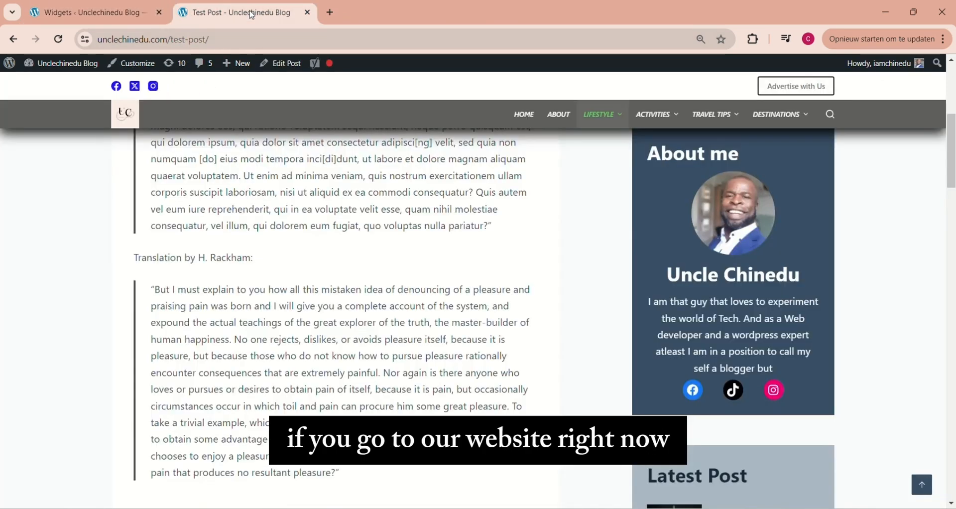
{"action": "mouse_move", "coordinate": [777, 119]}
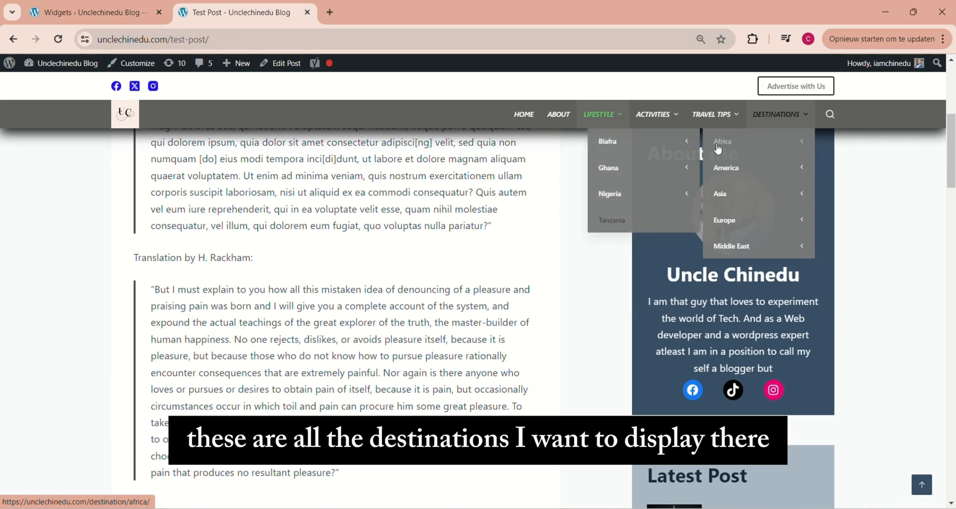
{"action": "mouse_move", "coordinate": [726, 191]}
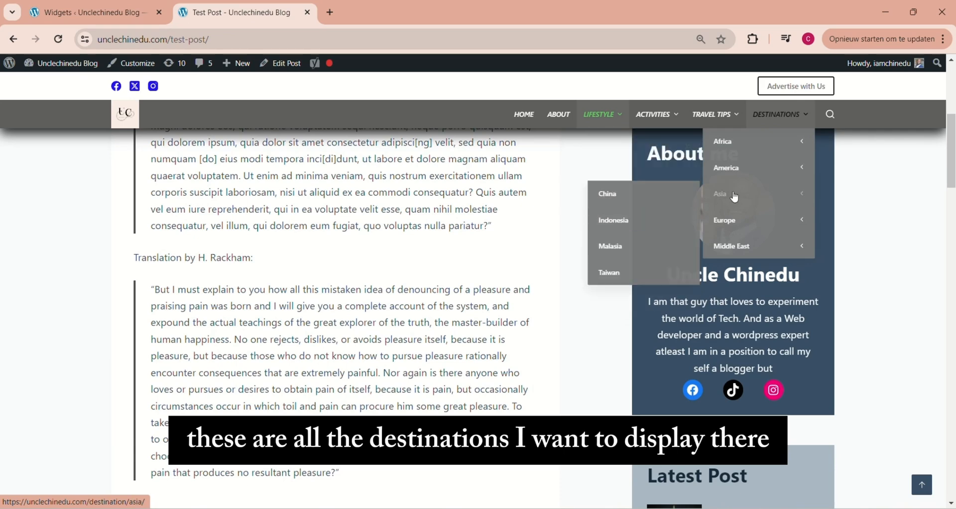
{"action": "mouse_move", "coordinate": [723, 164]}
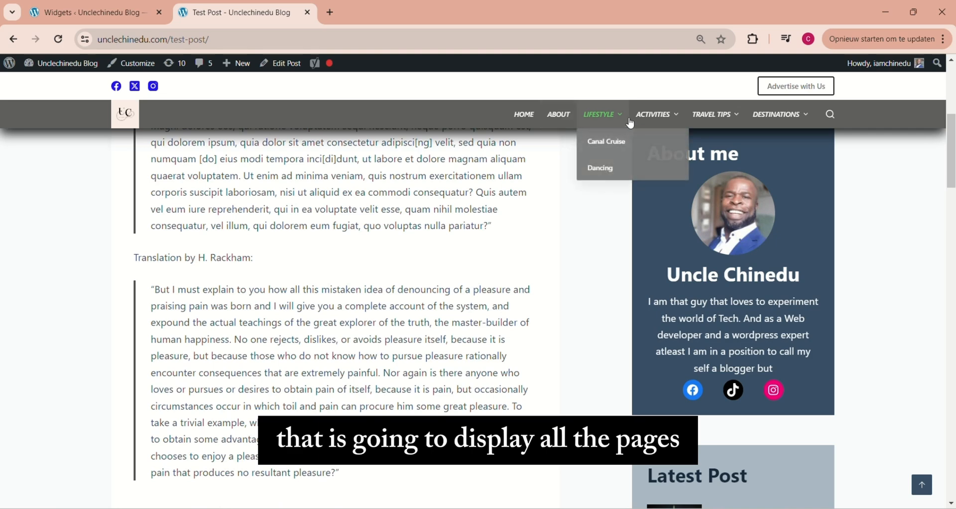
{"action": "mouse_move", "coordinate": [675, 121]}
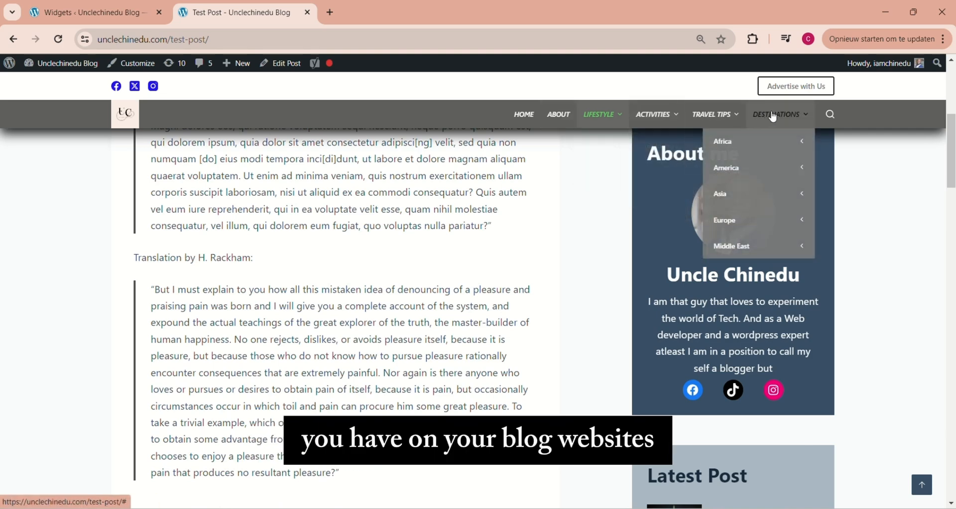
{"action": "mouse_move", "coordinate": [781, 240]}
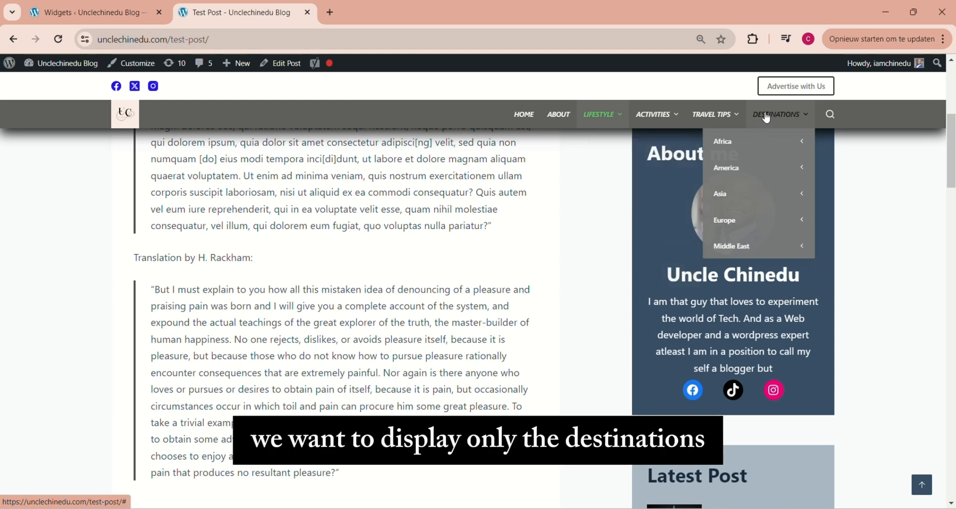
{"action": "left_click", "coordinate": [75, 14]}
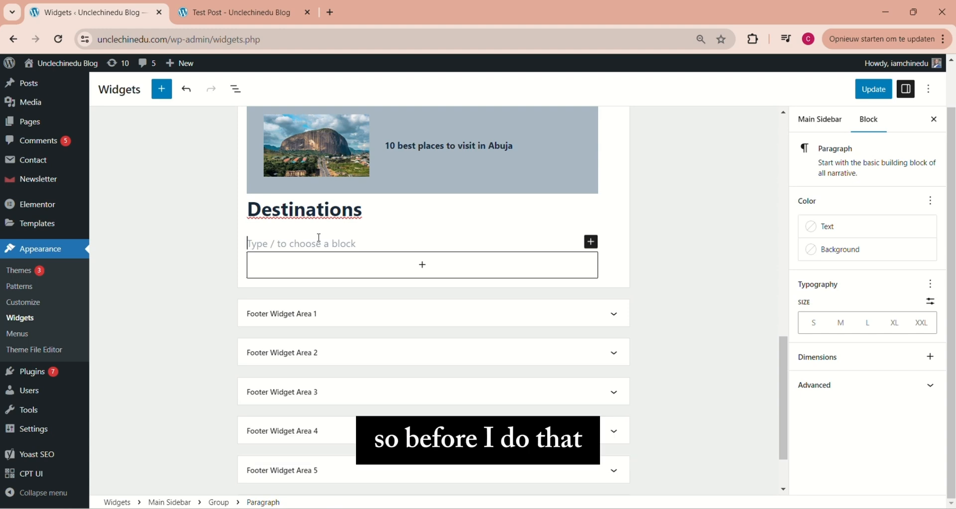
Step: Save the widgets and open the Menus page, reviewing the existing Destination menu's structure and the live site's main navigation
{"action": "left_click", "coordinate": [872, 91]}
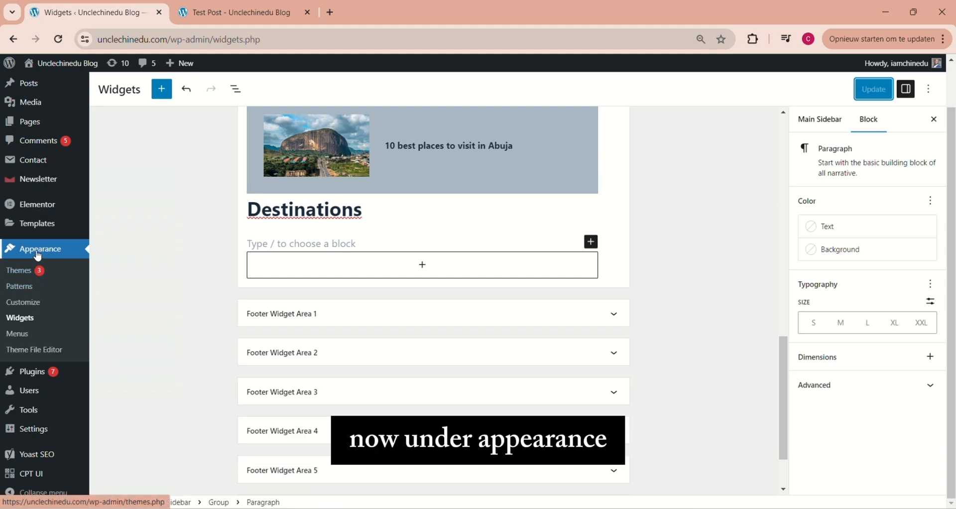
{"action": "left_click", "coordinate": [18, 335]}
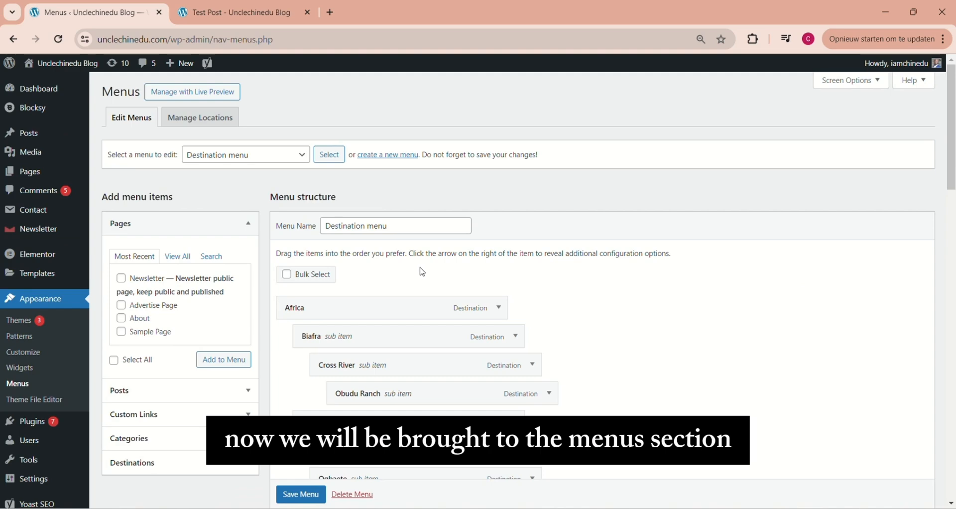
{"action": "scroll", "coordinate": [954, 141], "scroll_direction": "down", "scroll_amount": 4}
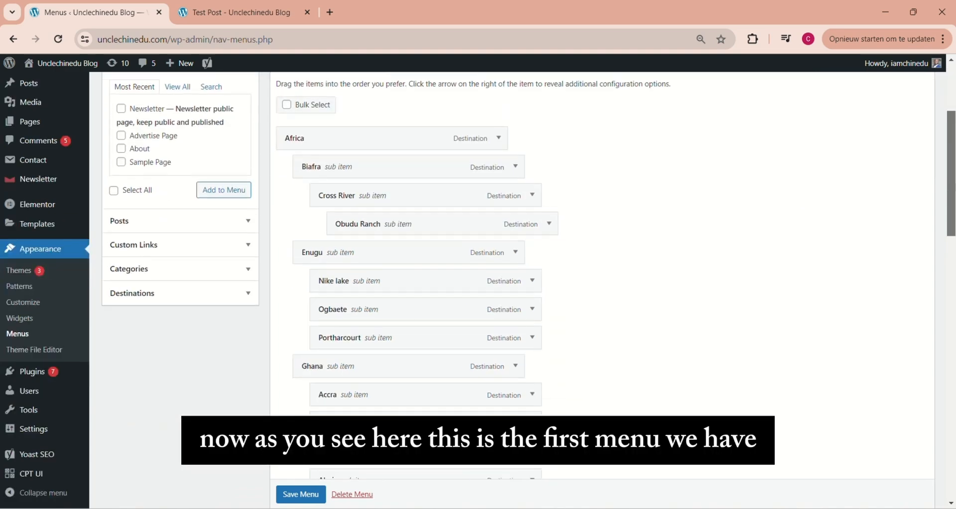
{"action": "left_click_drag", "start_coordinate": [954, 194], "coordinate": [938, 125]}
{"action": "left_click", "coordinate": [235, 10]}
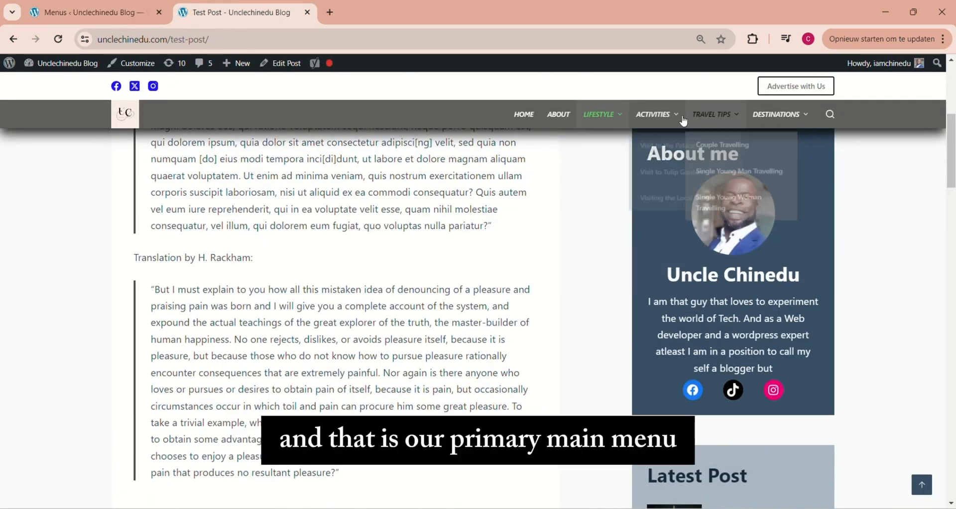
{"action": "key", "text": "ctrl+shift+Tab"}
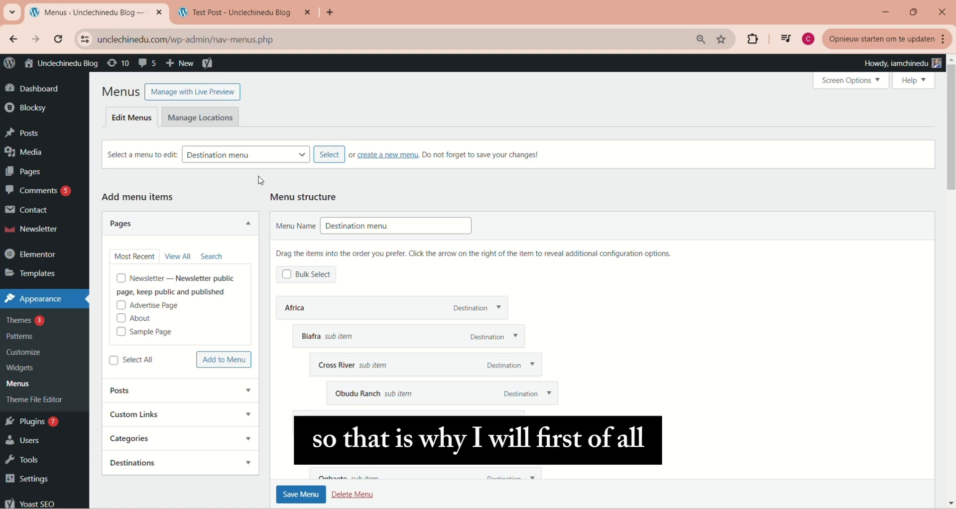
Step: Create a new menu named "side bar destination menu"
{"action": "left_click", "coordinate": [391, 154]}
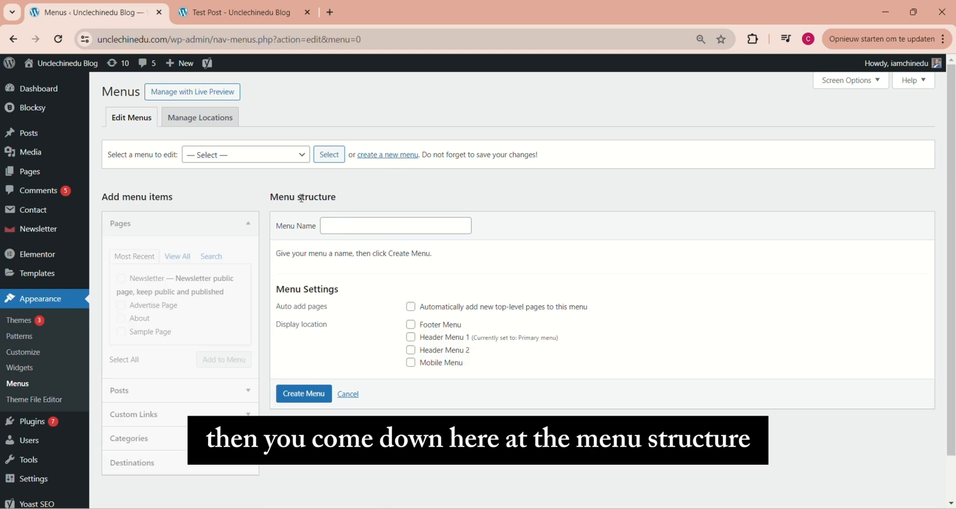
{"action": "left_click", "coordinate": [342, 226]}
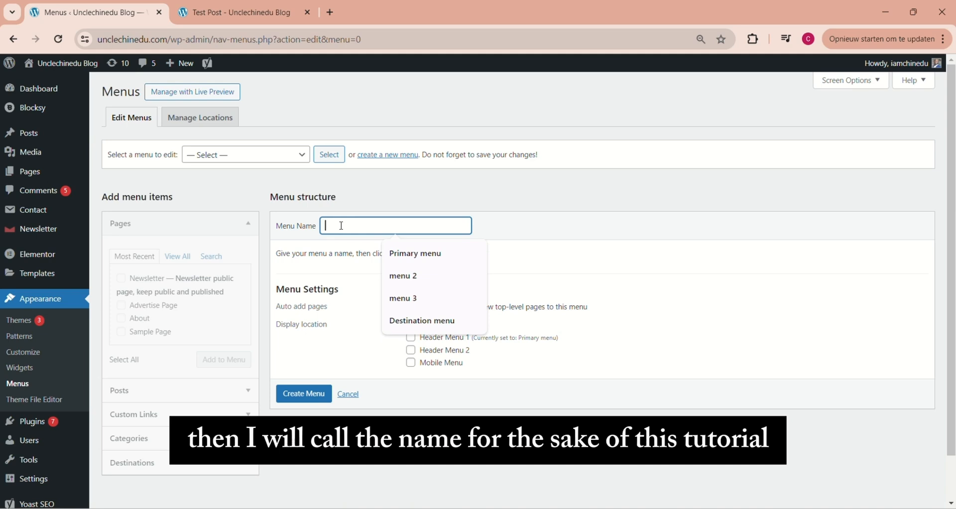
{"action": "left_click", "coordinate": [308, 217]}
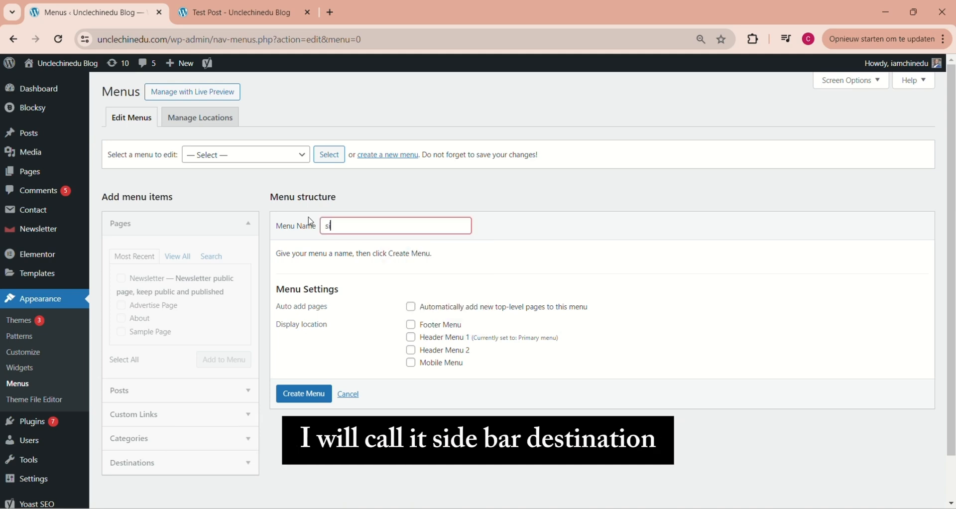
{"action": "type", "text": "side bar destination menu"}
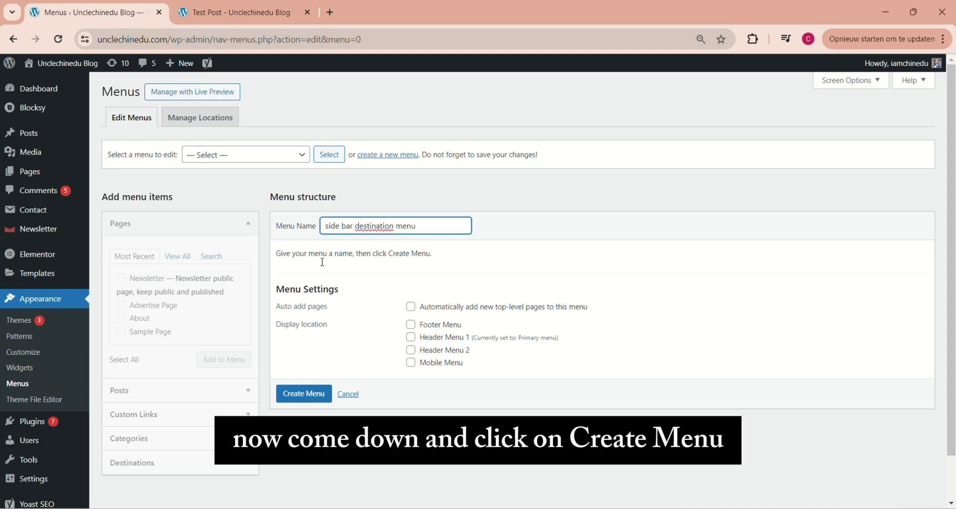
{"action": "left_click", "coordinate": [305, 394]}
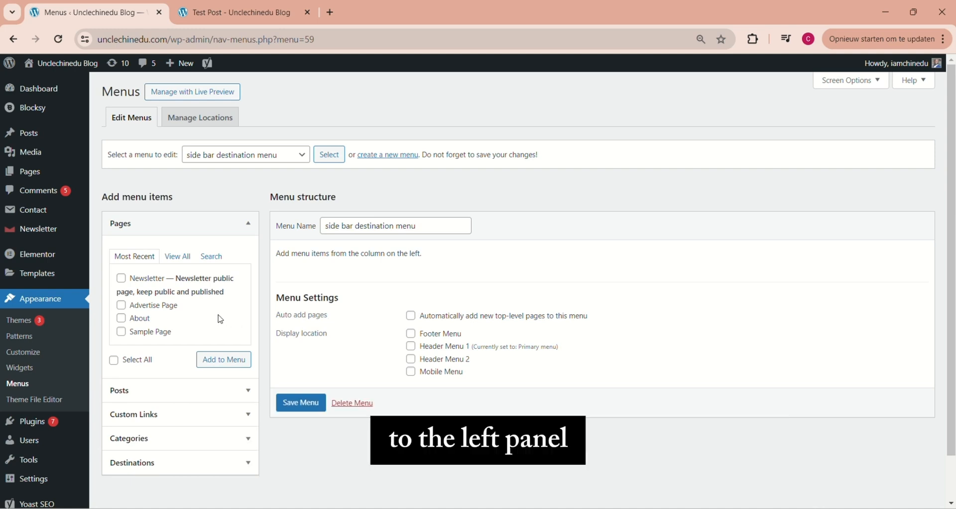
Step: Add all the Destinations entries to the side bar destination menu, making sure Destinations is enabled among the displayed screen elements
{"action": "left_click", "coordinate": [249, 467]}
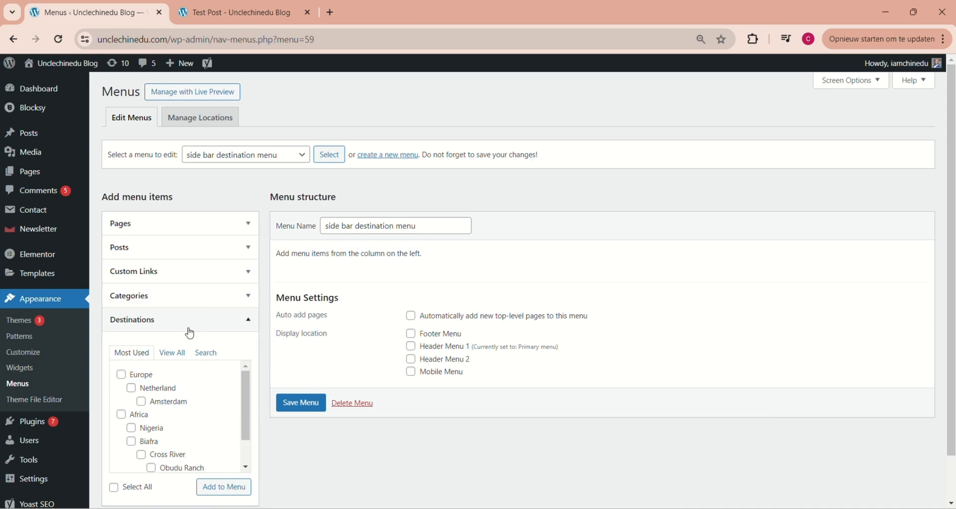
{"action": "left_click", "coordinate": [850, 84]}
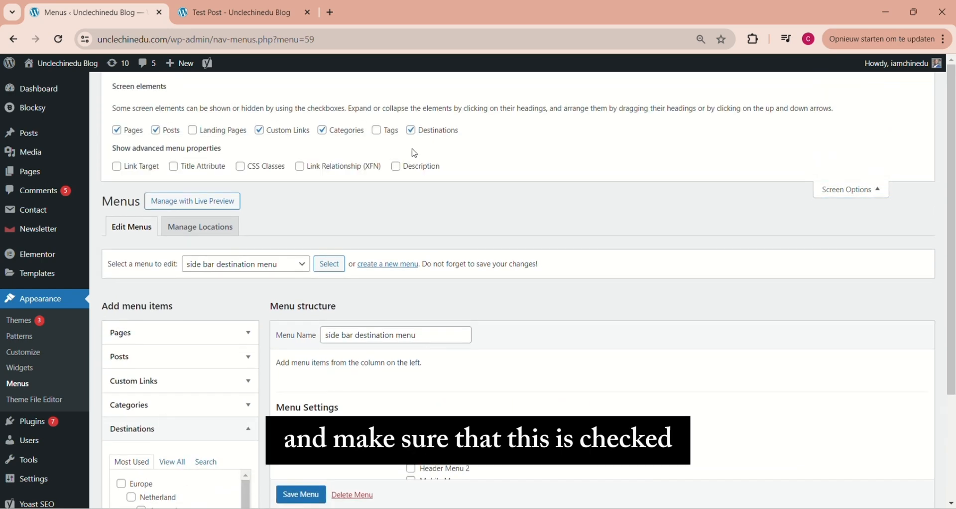
{"action": "left_click", "coordinate": [877, 190]}
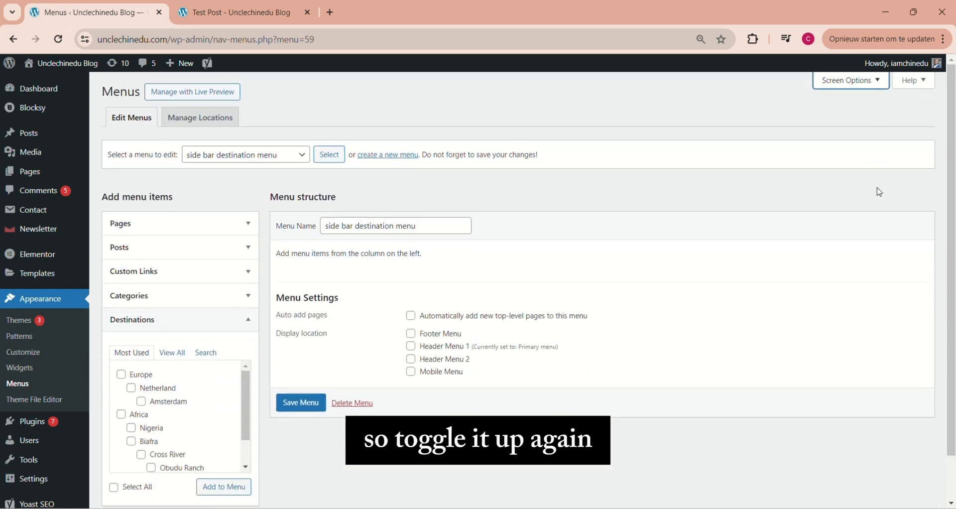
{"action": "left_click", "coordinate": [173, 352]}
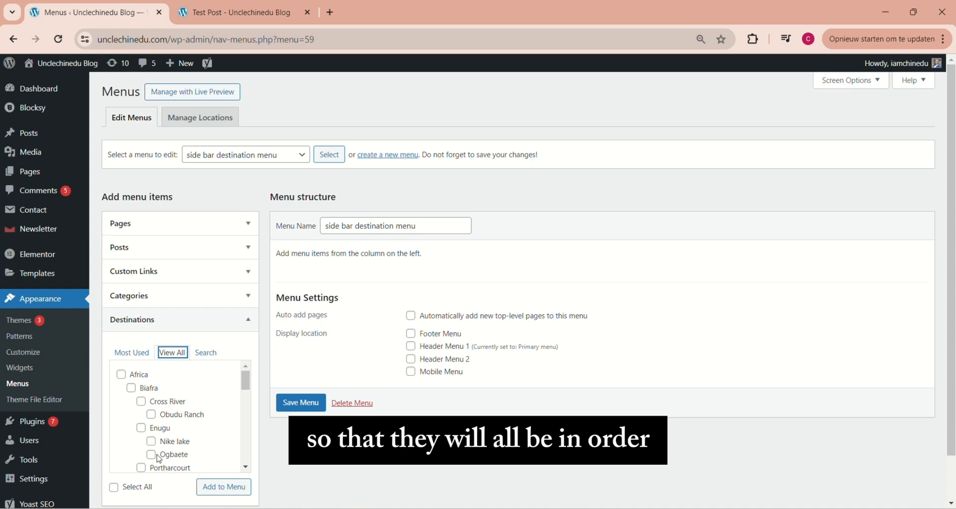
{"action": "left_click", "coordinate": [114, 488]}
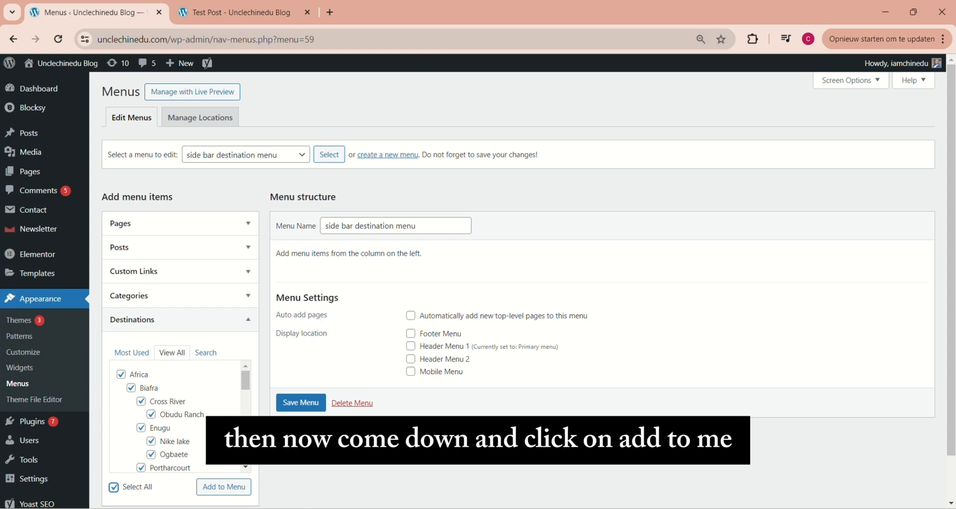
{"action": "left_click", "coordinate": [225, 487]}
Step: Nest the destinations hierarchically, such as Biafra under Africa, Cross River under Biafra and Obudu Ranch under Cross River, and save the menu
{"action": "scroll", "coordinate": [518, 274], "scroll_direction": "down", "scroll_amount": 6}
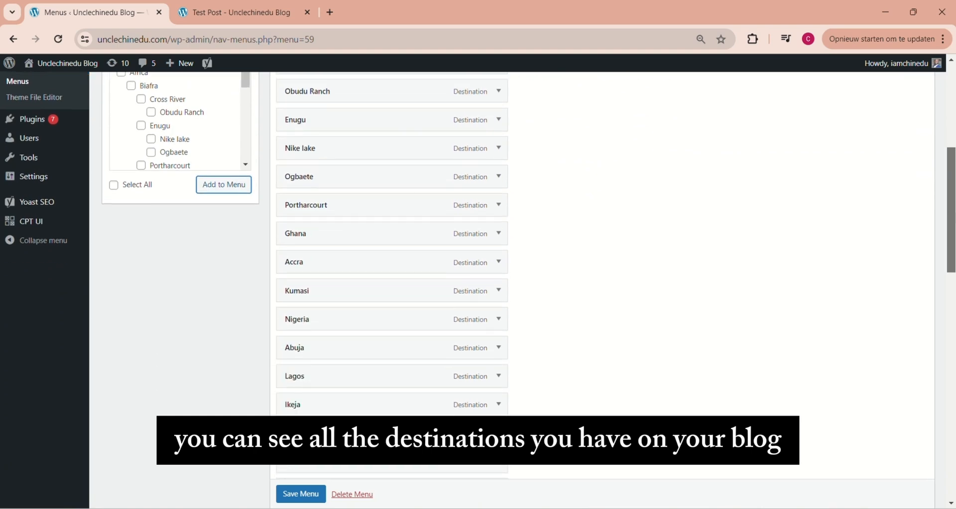
{"action": "scroll", "coordinate": [391, 274], "scroll_direction": "down", "scroll_amount": 5}
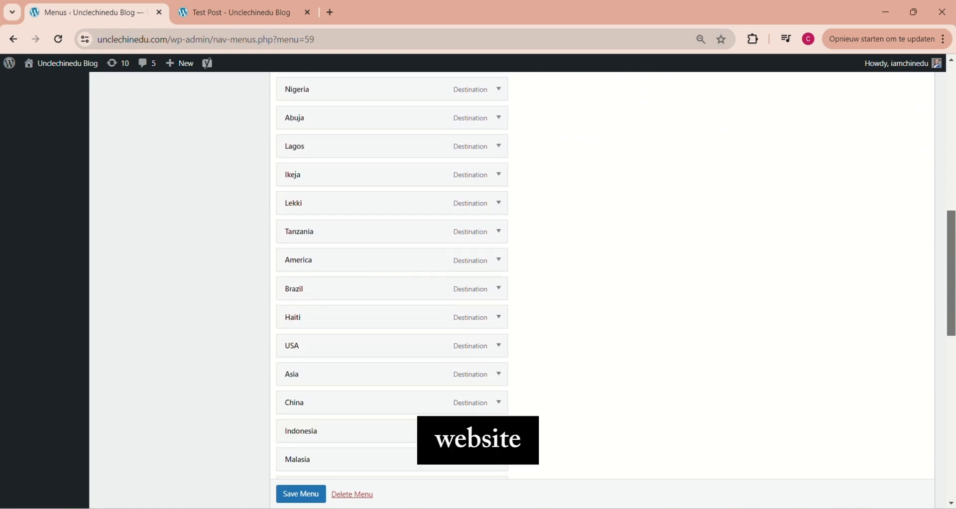
{"action": "scroll", "coordinate": [392, 274], "scroll_direction": "down", "scroll_amount": 1}
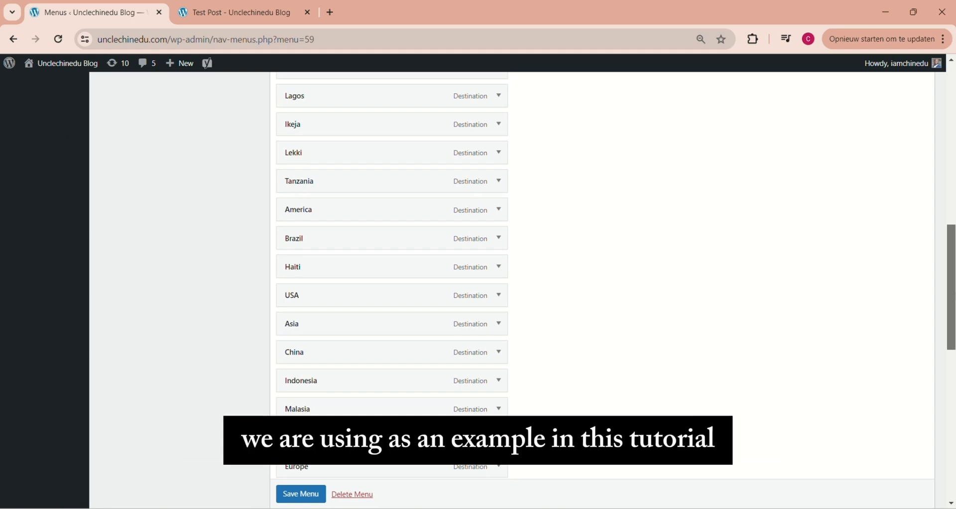
{"action": "scroll", "coordinate": [392, 274], "scroll_direction": "up", "scroll_amount": 8}
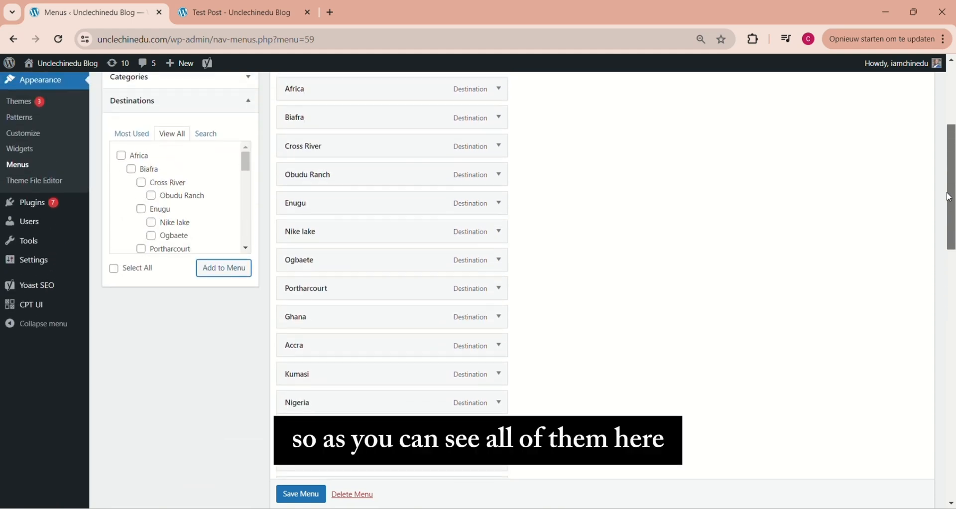
{"action": "scroll", "coordinate": [392, 274], "scroll_direction": "down", "scroll_amount": 13}
{"action": "left_click_drag", "start_coordinate": [951, 362], "coordinate": [950, 169]}
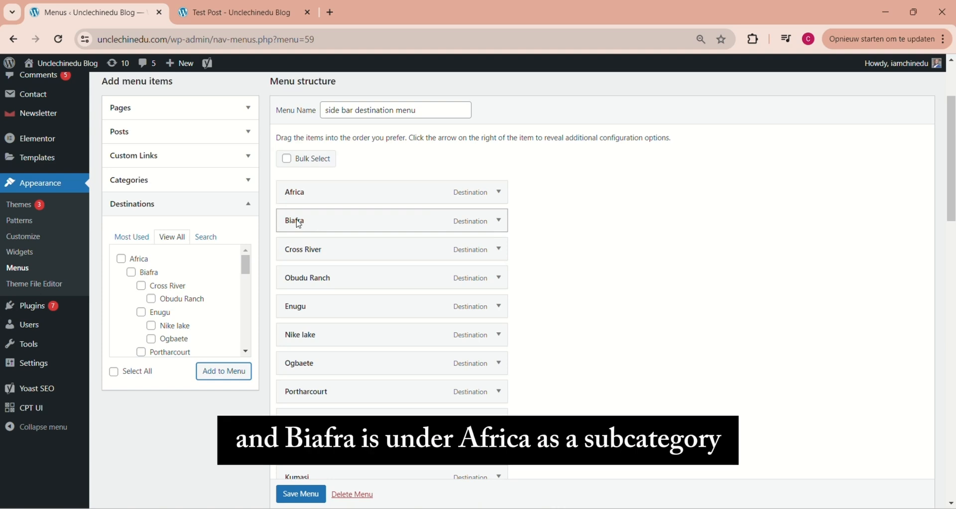
{"action": "left_click_drag", "start_coordinate": [298, 220], "coordinate": [341, 251]}
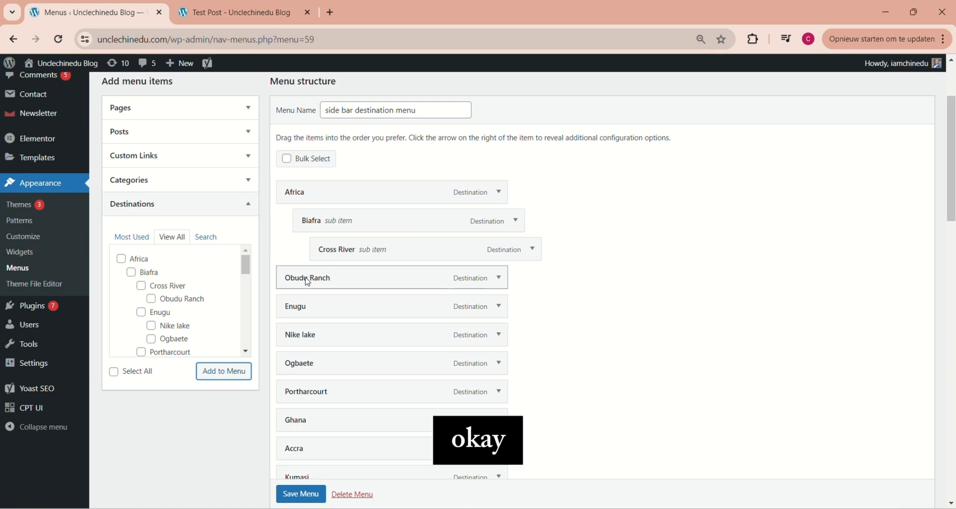
{"action": "left_click_drag", "start_coordinate": [307, 282], "coordinate": [364, 280]}
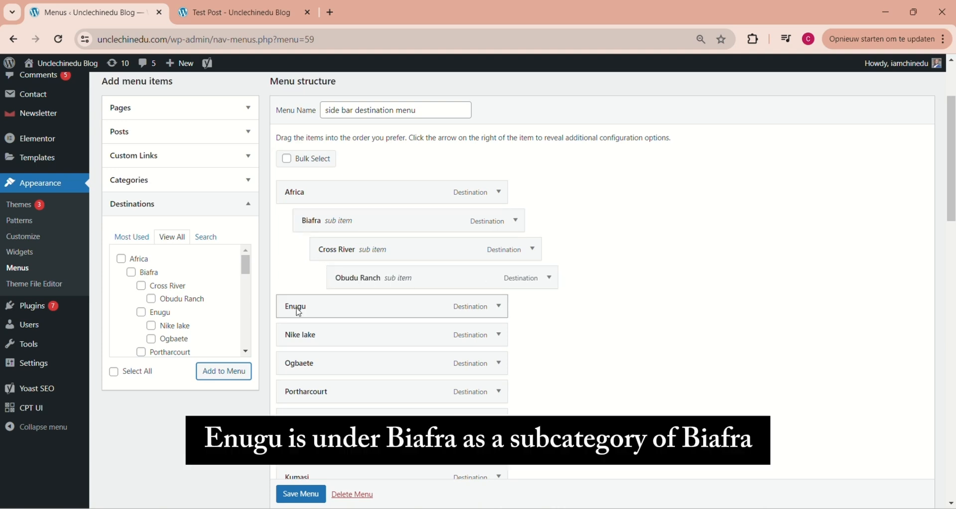
{"action": "left_click_drag", "start_coordinate": [298, 313], "coordinate": [314, 310]}
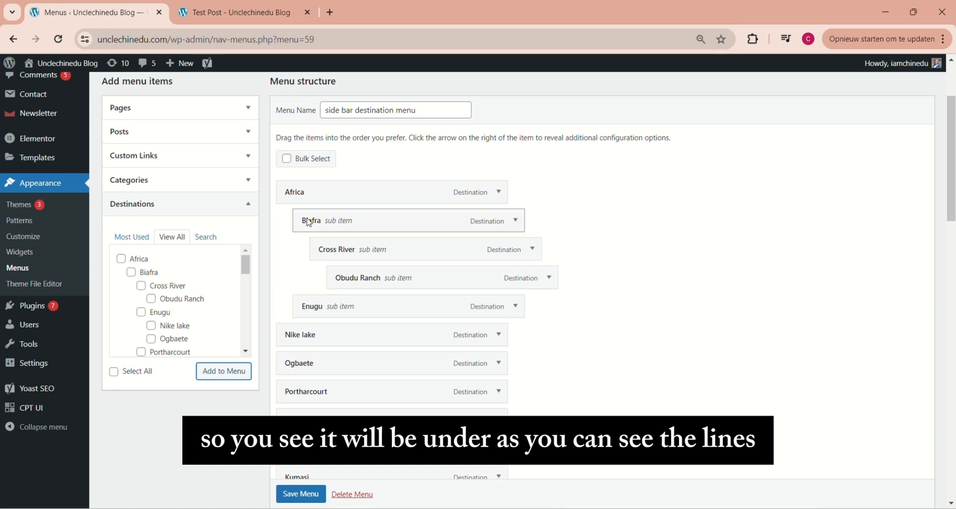
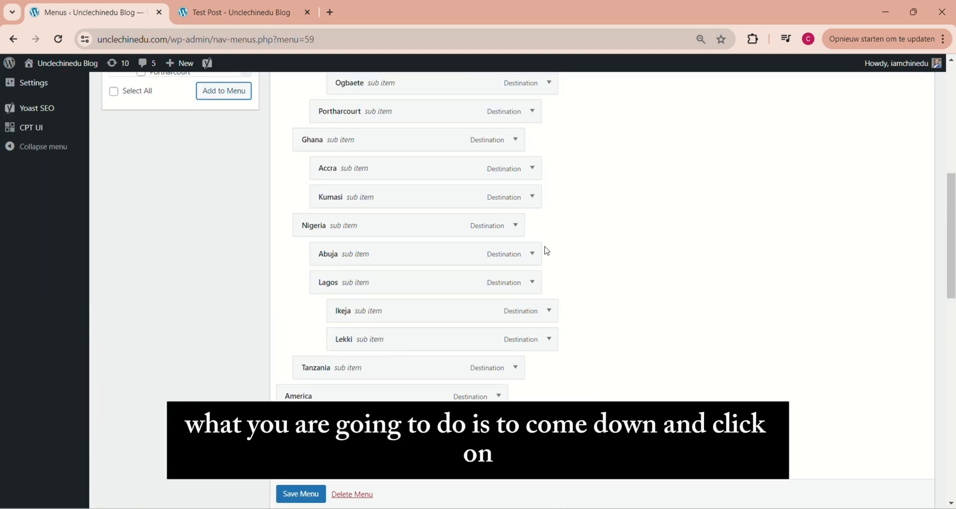
{"action": "scroll", "coordinate": [302, 500], "scroll_direction": "down", "scroll_amount": 1}
{"action": "left_click", "coordinate": [300, 494]}
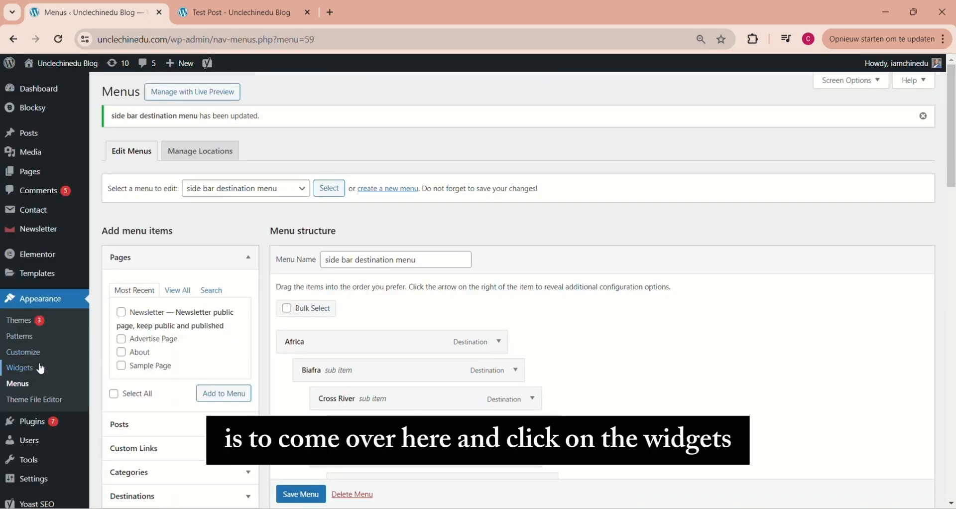
Step: Return to the widgets editor and insert a Navigation Menu widget in place of the empty paragraph under the Destinations heading
{"action": "left_click", "coordinate": [25, 373]}
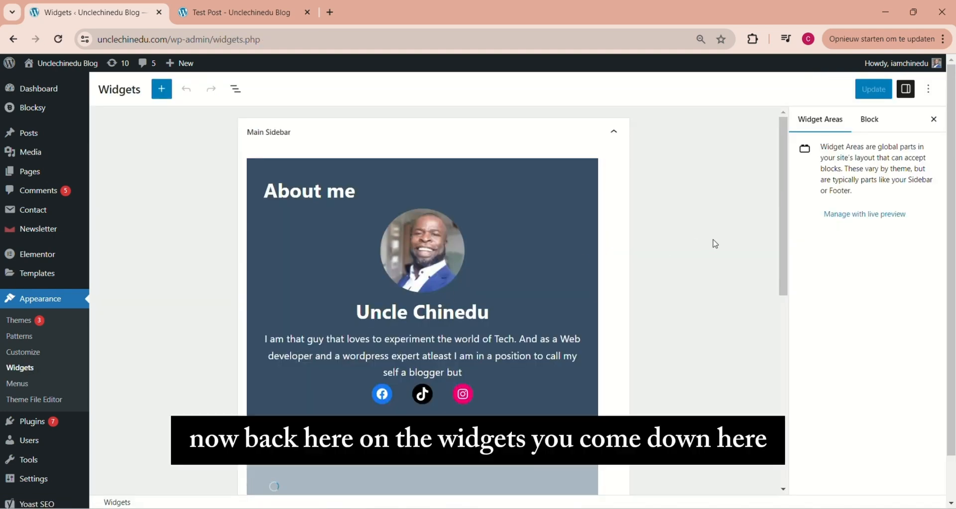
{"action": "scroll", "coordinate": [826, 335], "scroll_direction": "down", "scroll_amount": 10}
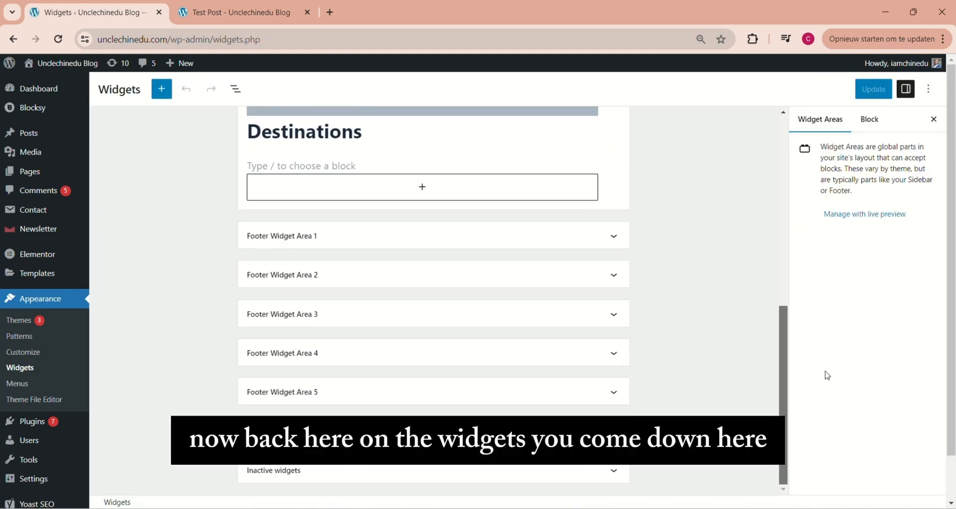
{"action": "scroll", "coordinate": [234, 208], "scroll_direction": "up", "scroll_amount": 2}
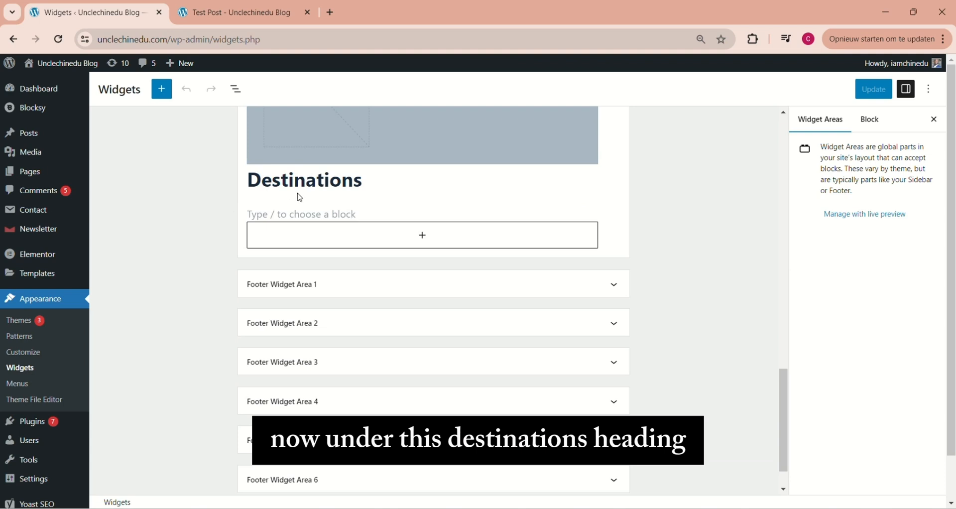
{"action": "scroll", "coordinate": [308, 209], "scroll_direction": "down", "scroll_amount": 1}
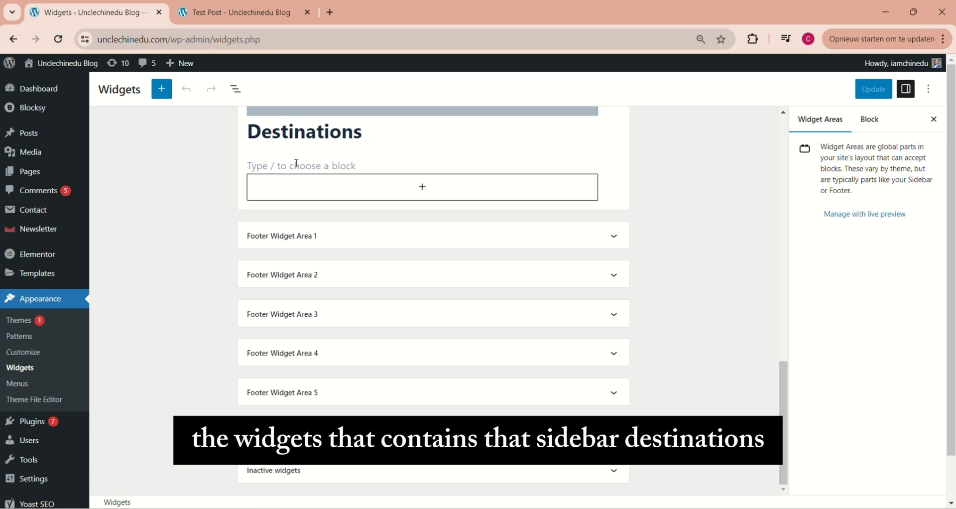
{"action": "left_click", "coordinate": [297, 163]}
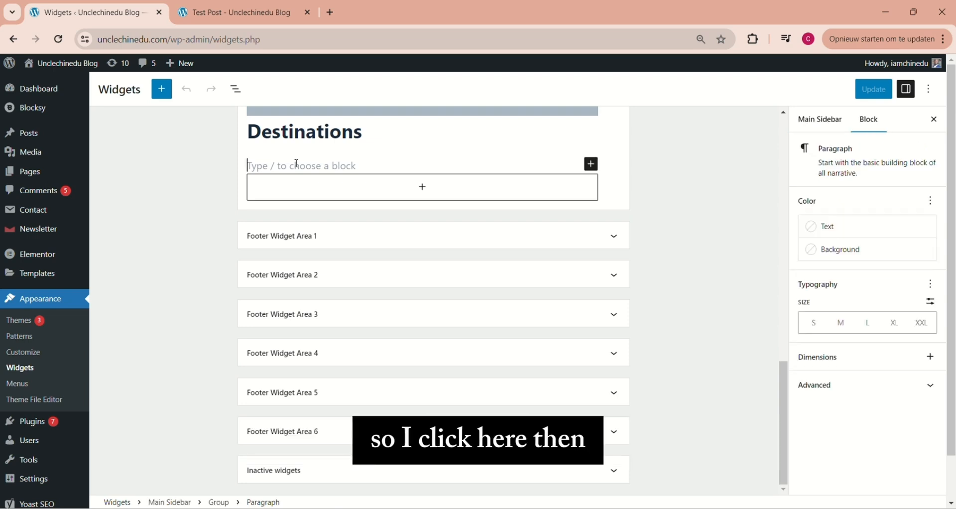
{"action": "left_click", "coordinate": [162, 90]}
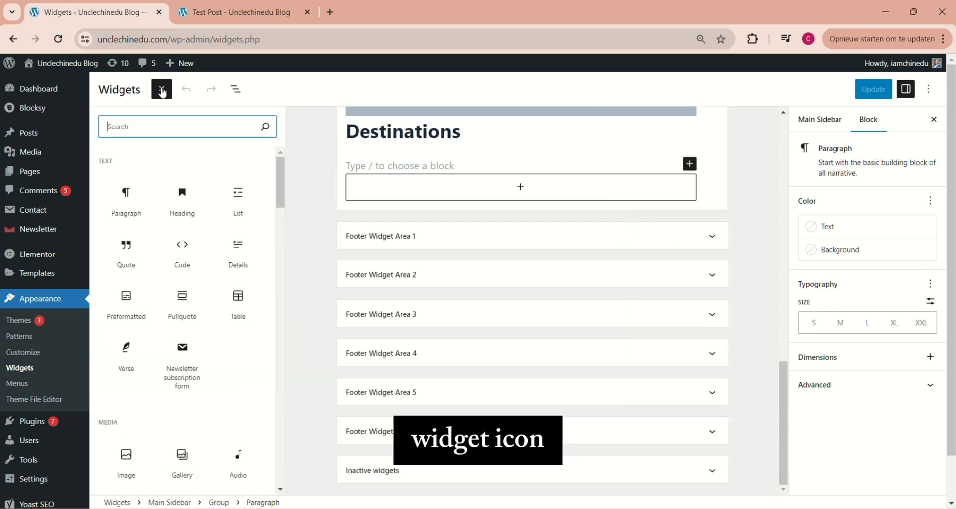
{"action": "type", "text": "navi"}
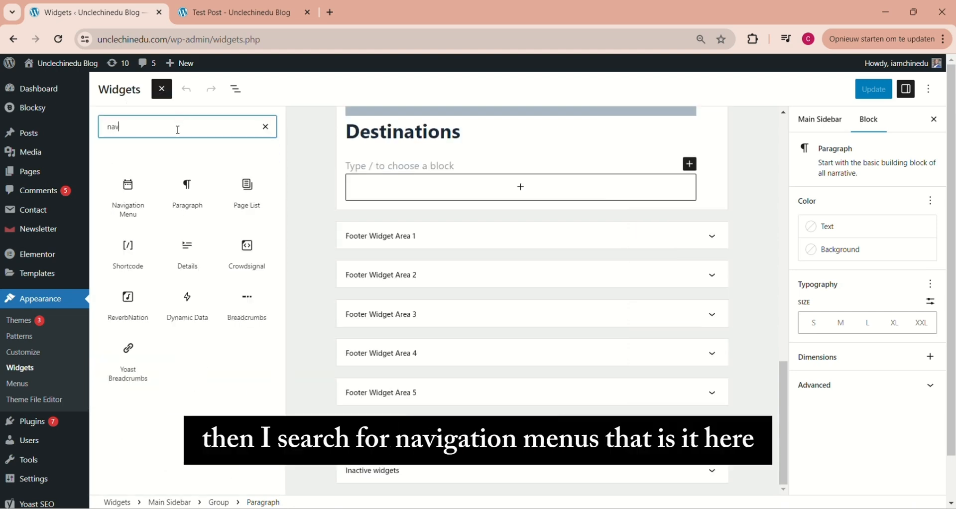
{"action": "left_click", "coordinate": [131, 195]}
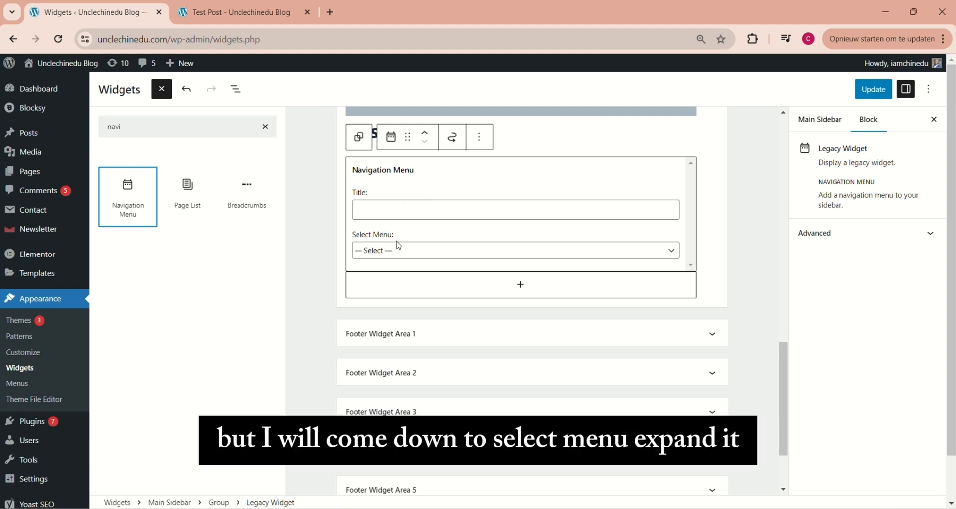
Step: Assign the "side bar destination menu" to the Navigation Menu widget and save the widgets
{"action": "left_click", "coordinate": [438, 251]}
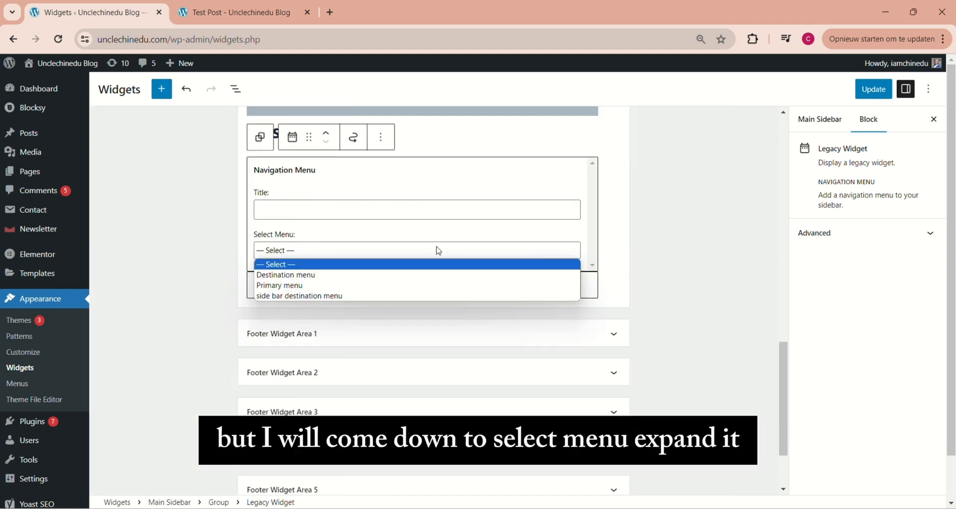
{"action": "left_click", "coordinate": [320, 298]}
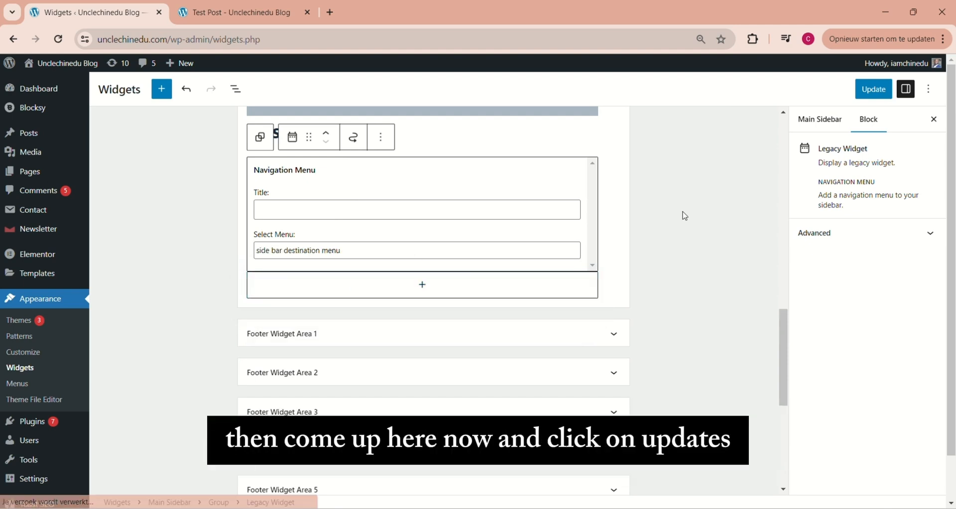
{"action": "left_click", "coordinate": [873, 97]}
Step: Reload the live Test Post page, examine the sidebar's Destinations list and the Latest Post background, and return to the widgets editor
{"action": "left_click", "coordinate": [245, 15]}
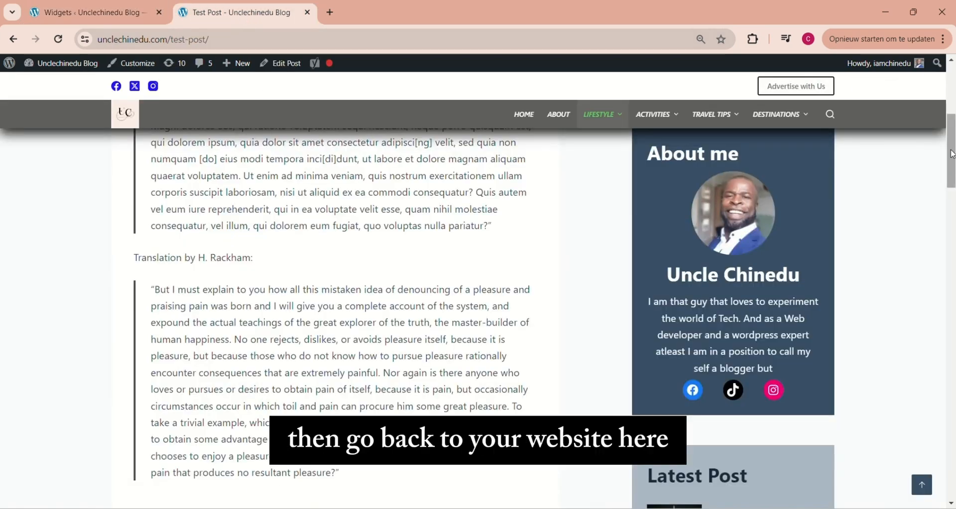
{"action": "scroll", "coordinate": [294, 211], "scroll_direction": "down", "scroll_amount": 10}
{"action": "left_click", "coordinate": [58, 39]}
{"action": "mouse_move", "coordinate": [952, 349]}
{"action": "left_mouse_down"}
{"action": "mouse_move", "coordinate": [952, 241]}
{"action": "mouse_move", "coordinate": [952, 343]}
{"action": "left_mouse_up"}
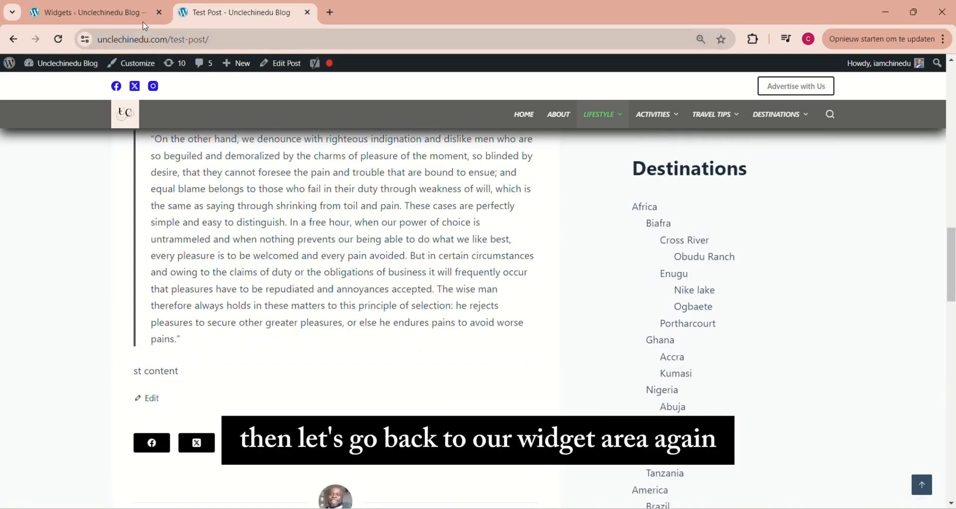
{"action": "left_click", "coordinate": [103, 15]}
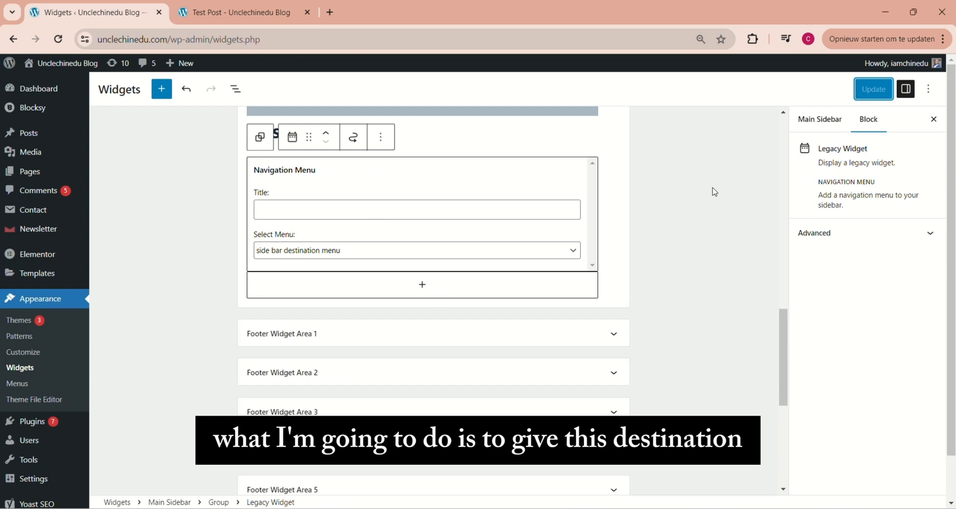
{"action": "key", "text": "ctrl+Tab"}
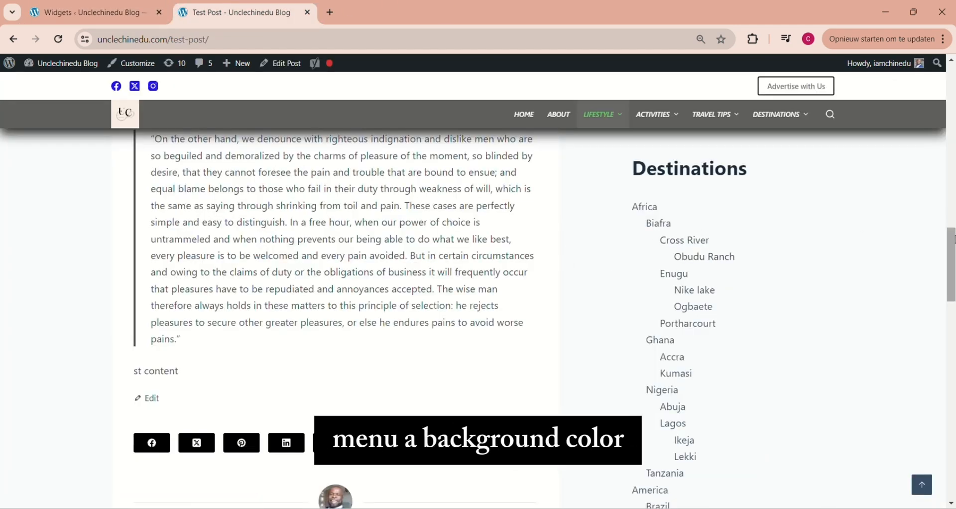
{"action": "left_click_drag", "start_coordinate": [952, 254], "coordinate": [952, 199]}
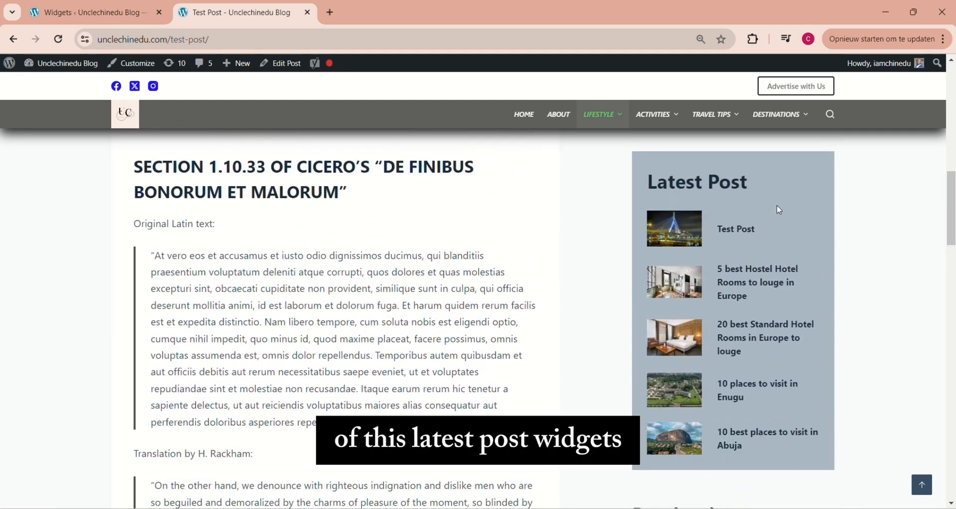
{"action": "left_click", "coordinate": [93, 17]}
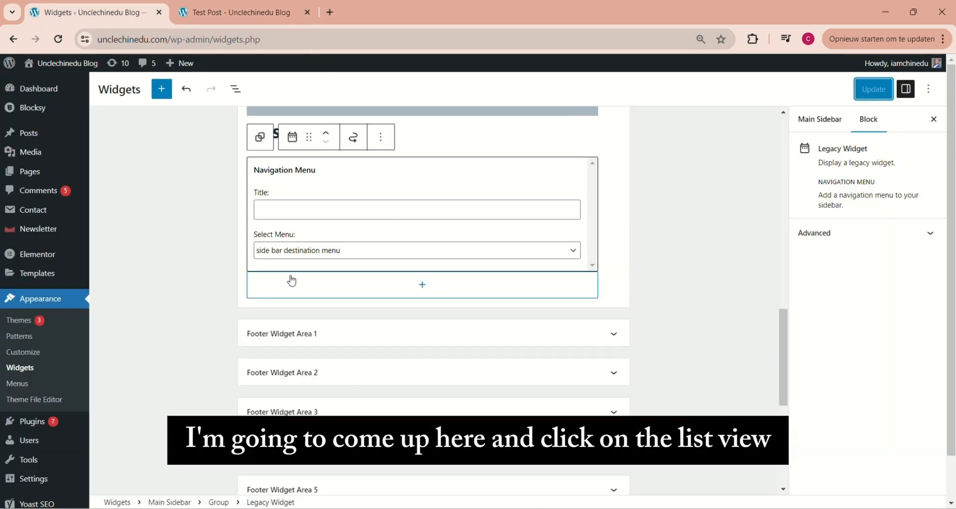
Step: Copy the background colour code #ABB8C3 from the Latest post group's colour settings
{"action": "left_click", "coordinate": [236, 91]}
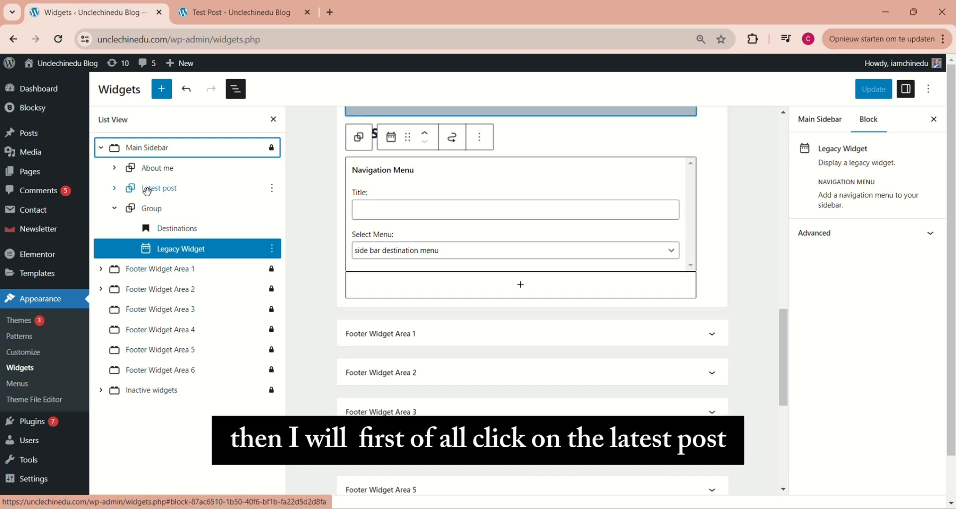
{"action": "left_click", "coordinate": [148, 192]}
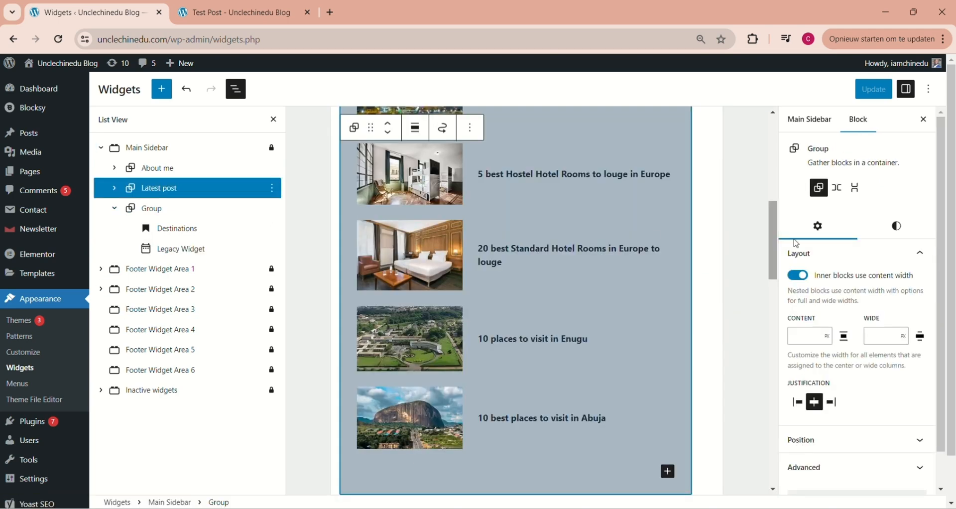
{"action": "left_click", "coordinate": [899, 231]}
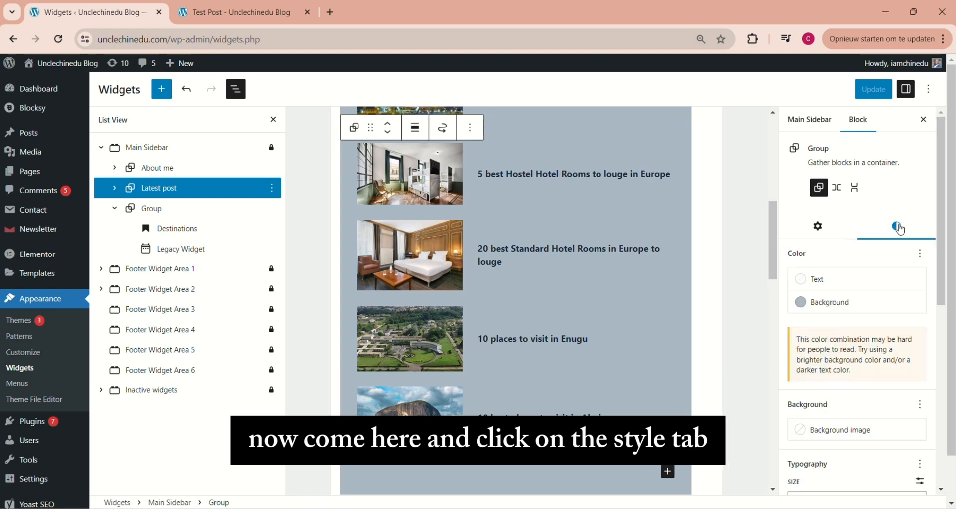
{"action": "left_click", "coordinate": [827, 304]}
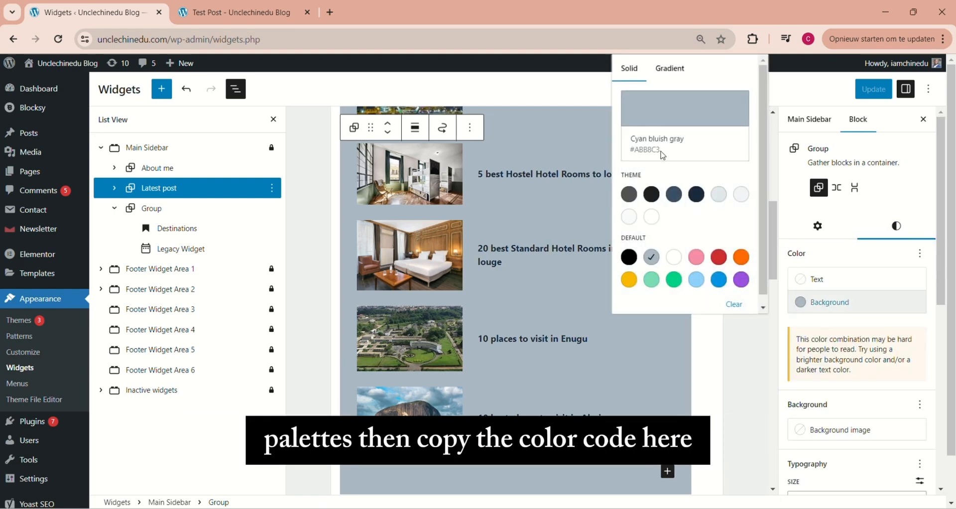
{"action": "left_click_drag", "start_coordinate": [664, 156], "coordinate": [631, 153]}
{"action": "key", "text": "ctrl+c"}
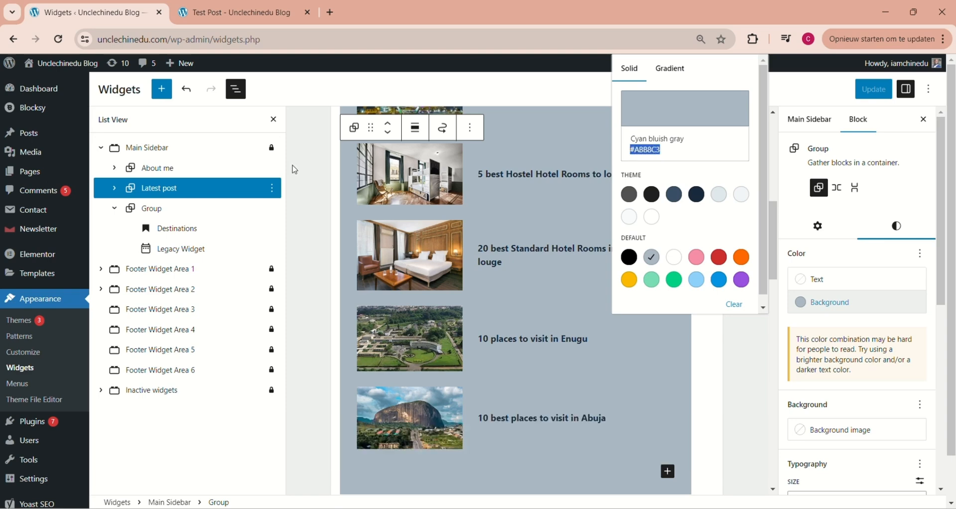
Step: Apply the copied colour ABB8C3 as the background of the Destinations group and save the widgets
{"action": "left_click", "coordinate": [148, 214]}
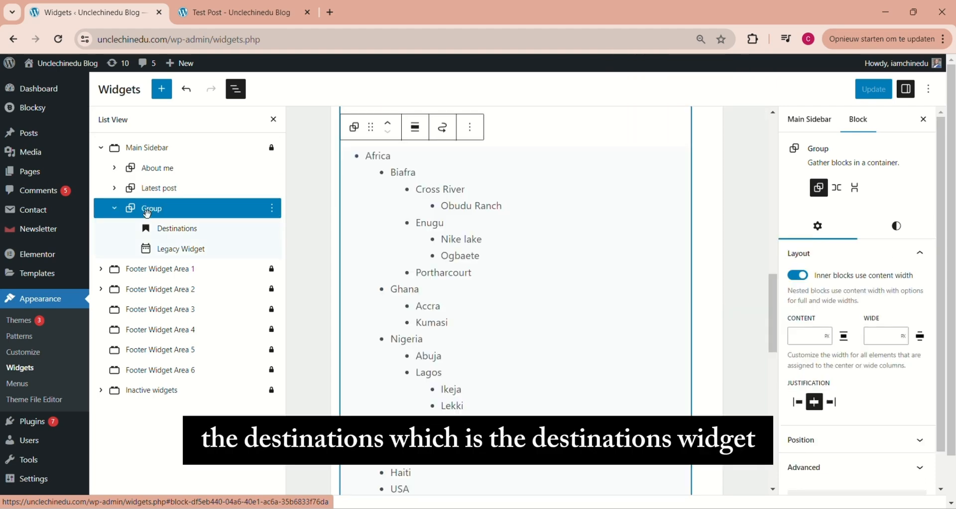
{"action": "left_click", "coordinate": [900, 229]}
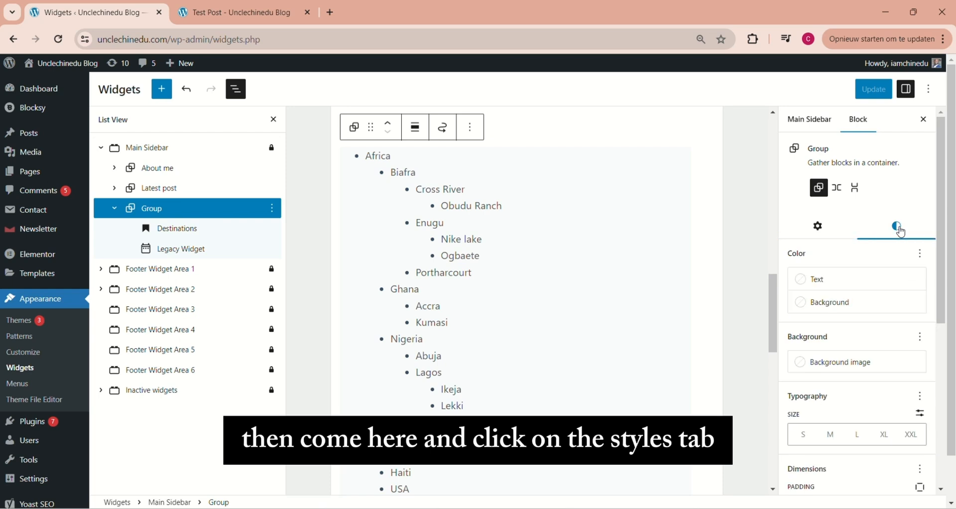
{"action": "left_click", "coordinate": [807, 304]}
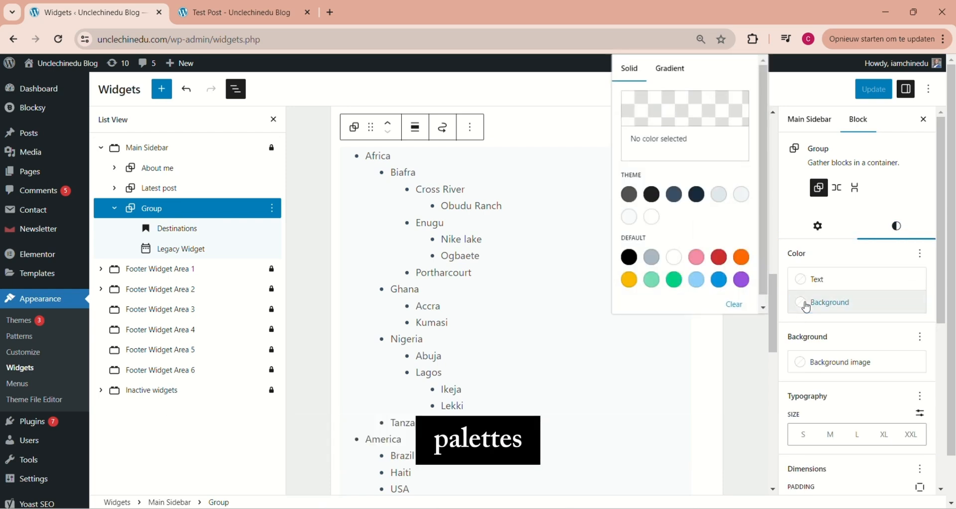
{"action": "left_click", "coordinate": [688, 119]}
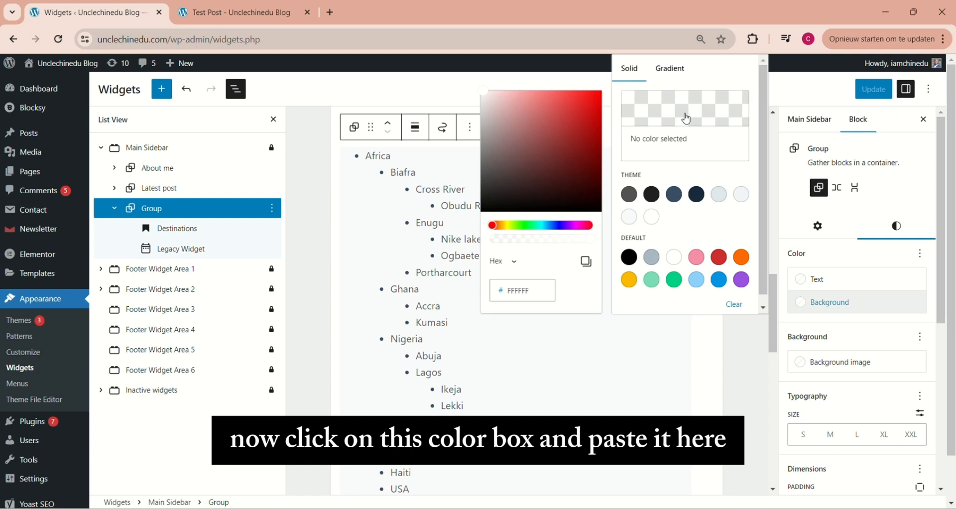
{"action": "left_click", "coordinate": [529, 291]}
{"action": "key", "text": "ctrl+v"}
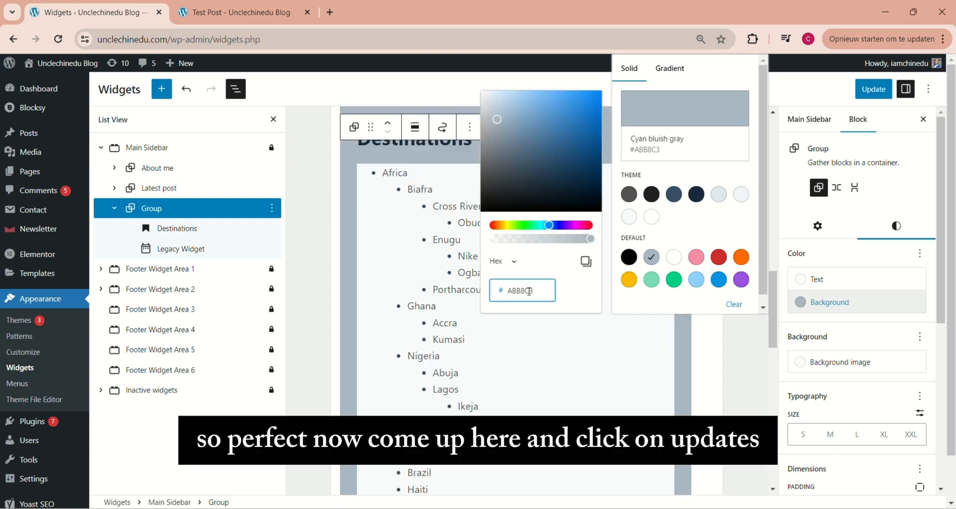
{"action": "left_click", "coordinate": [874, 89]}
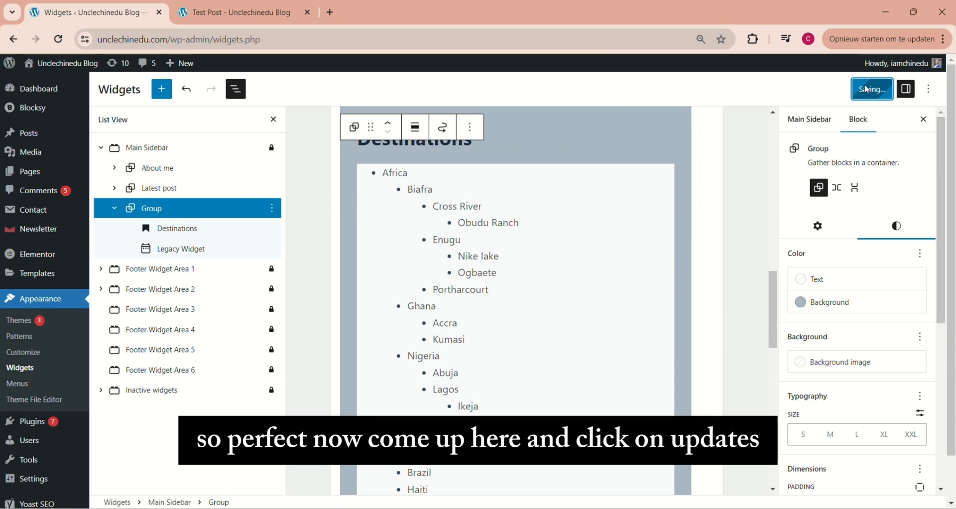
Step: Check the Destinations group's background at the end of the sidebar on the live Test Post page and return to the widgets editor
{"action": "left_click", "coordinate": [227, 14]}
{"action": "left_click_drag", "start_coordinate": [953, 194], "coordinate": [601, 328]}
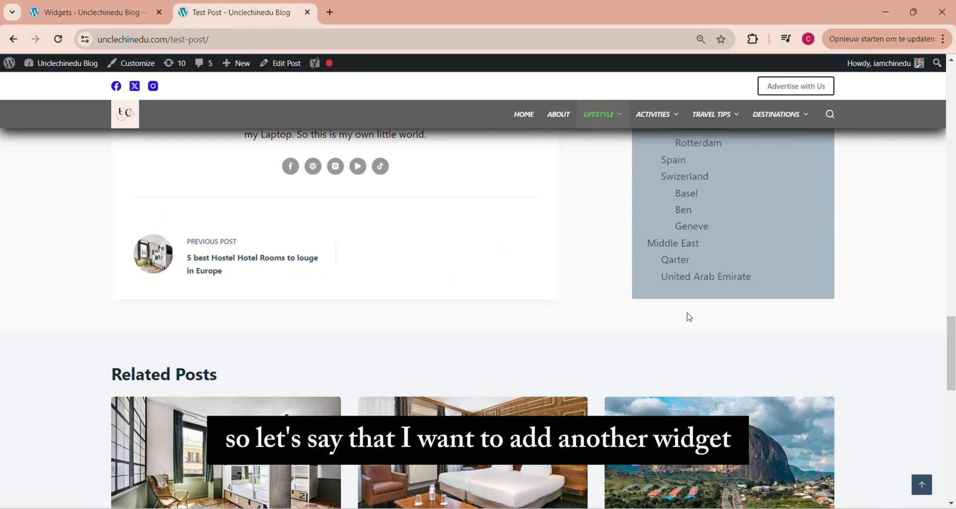
{"action": "mouse_move", "coordinate": [952, 331]}
{"action": "left_mouse_down"}
{"action": "mouse_move", "coordinate": [946, 232]}
{"action": "mouse_move", "coordinate": [950, 332]}
{"action": "left_mouse_up"}
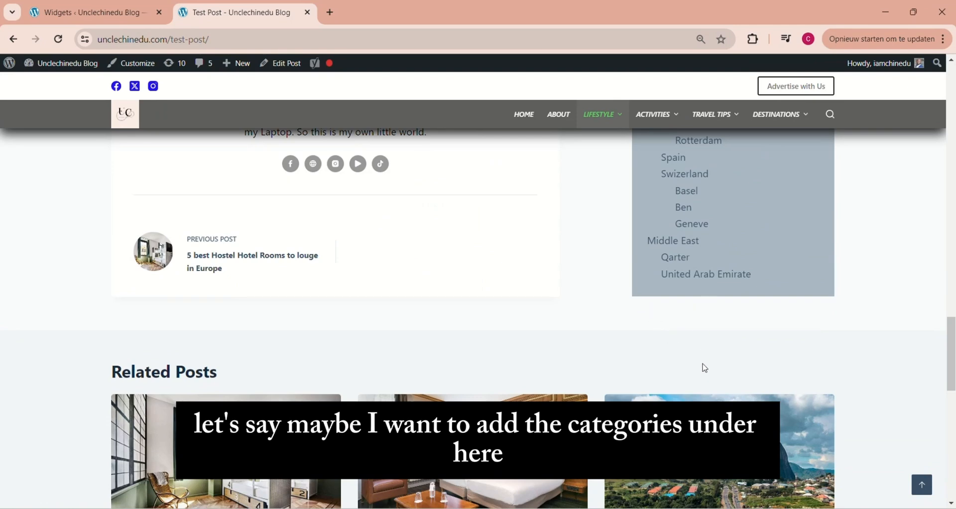
{"action": "left_click", "coordinate": [61, 19]}
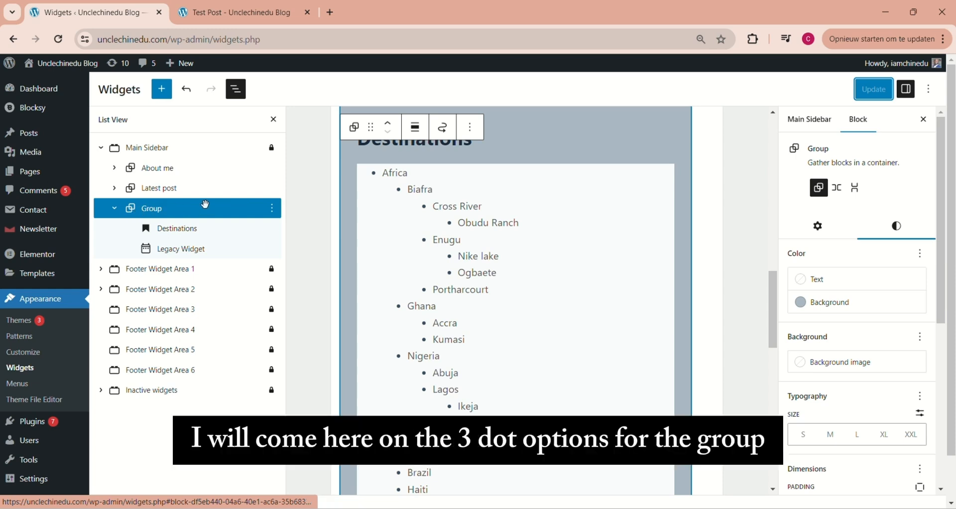
Step: Duplicate the Destinations group and change the copy's heading to "Categories"
{"action": "left_click", "coordinate": [272, 209]}
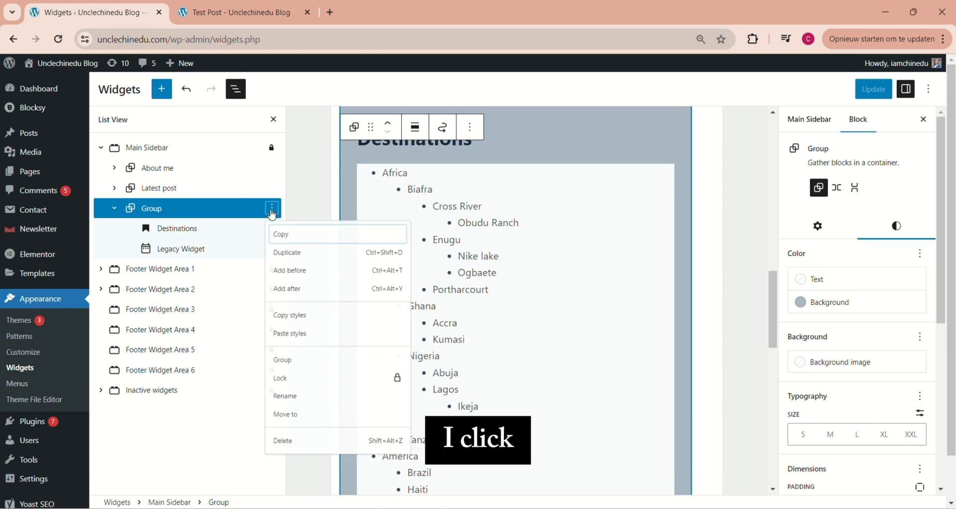
{"action": "left_click", "coordinate": [301, 256]}
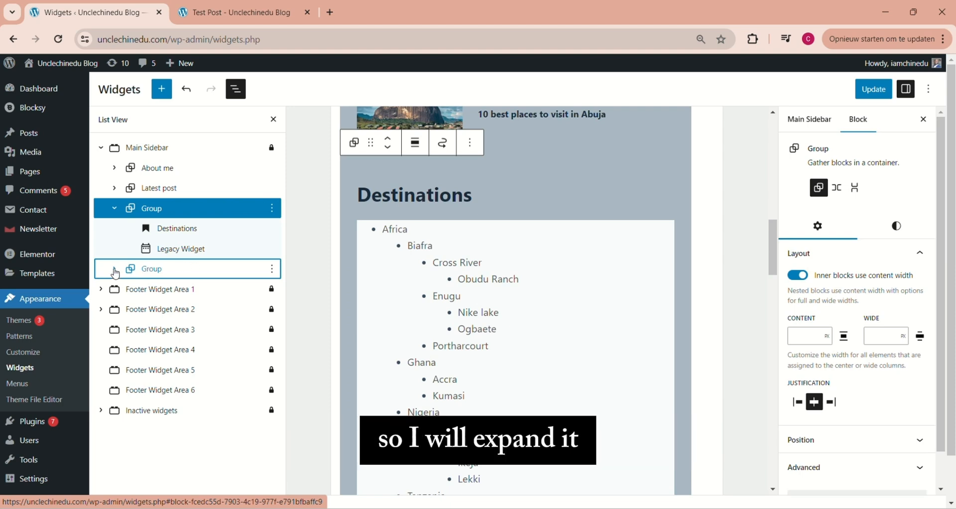
{"action": "left_click", "coordinate": [115, 270]}
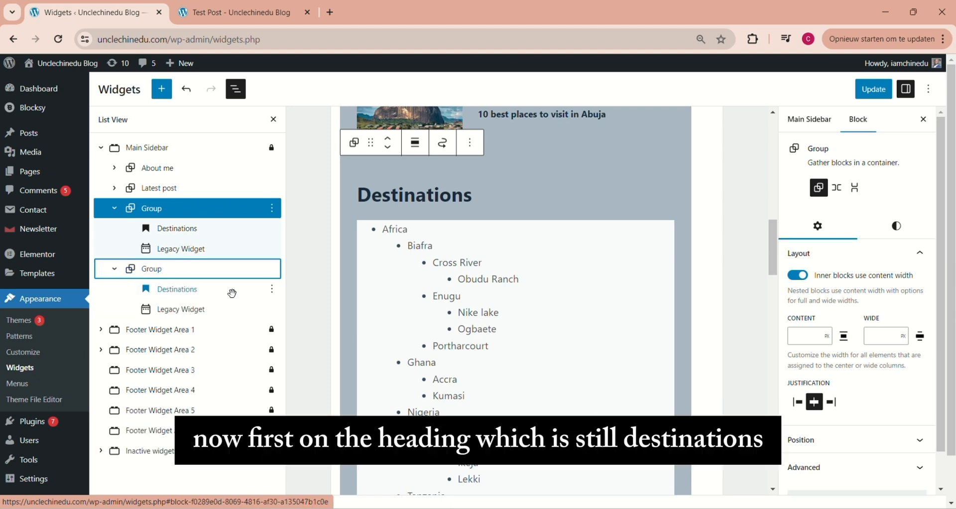
{"action": "left_click", "coordinate": [180, 295]}
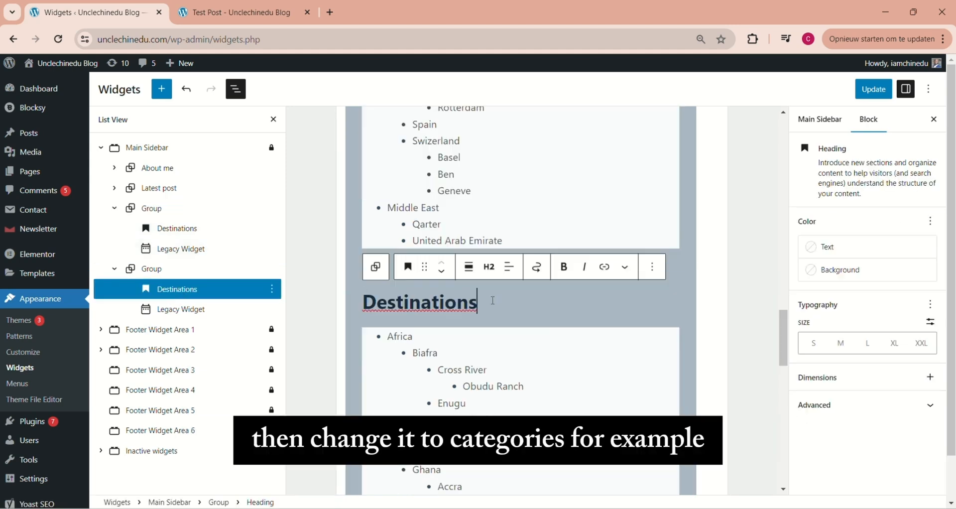
{"action": "left_click_drag", "start_coordinate": [477, 301], "coordinate": [363, 301]}
{"action": "type", "text": "Ca"}
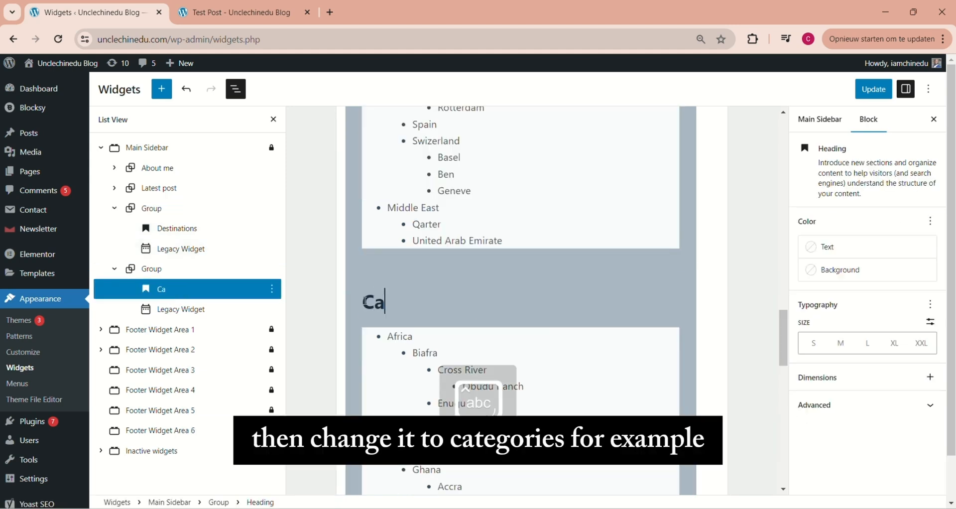
{"action": "type", "text": "tegories"}
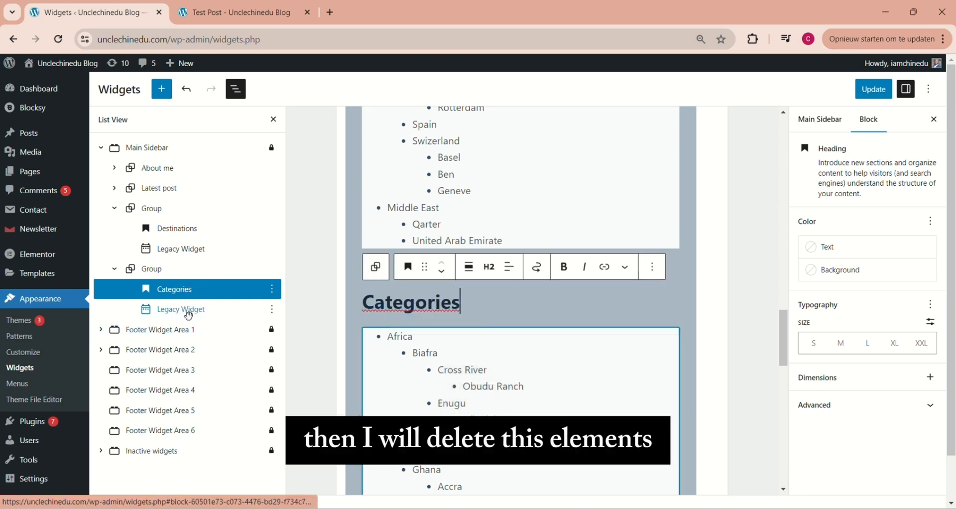
Step: Delete the duplicated navigation menu widget and add an empty paragraph below the Categories heading
{"action": "left_click", "coordinate": [272, 310]}
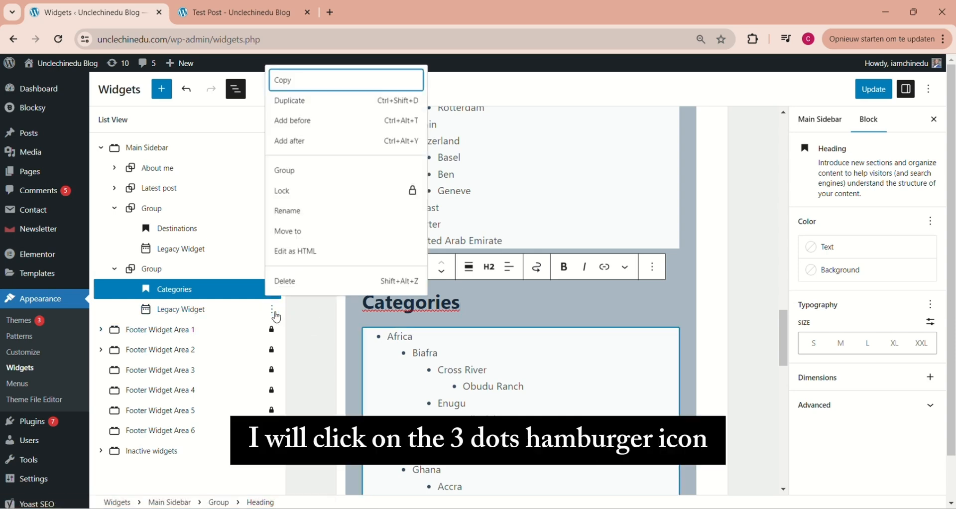
{"action": "left_click", "coordinate": [284, 284]}
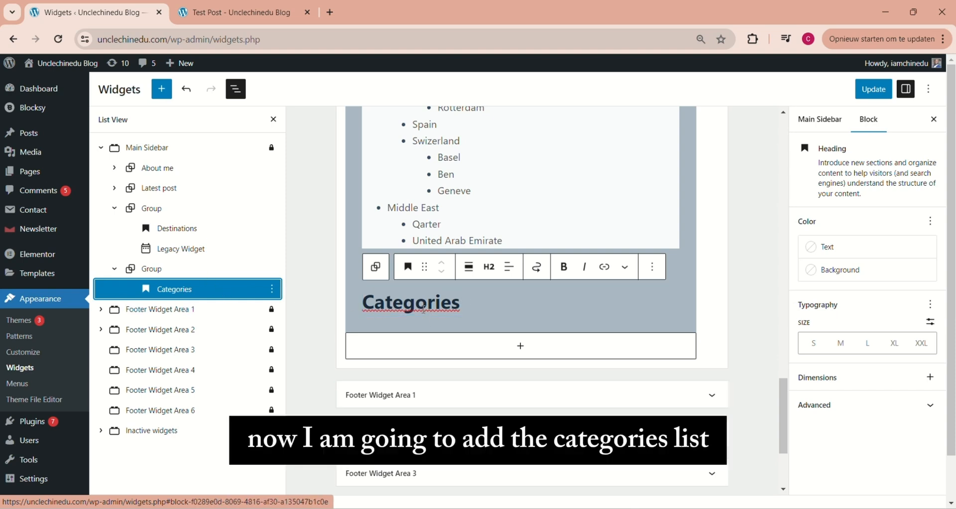
{"action": "left_click", "coordinate": [466, 304]}
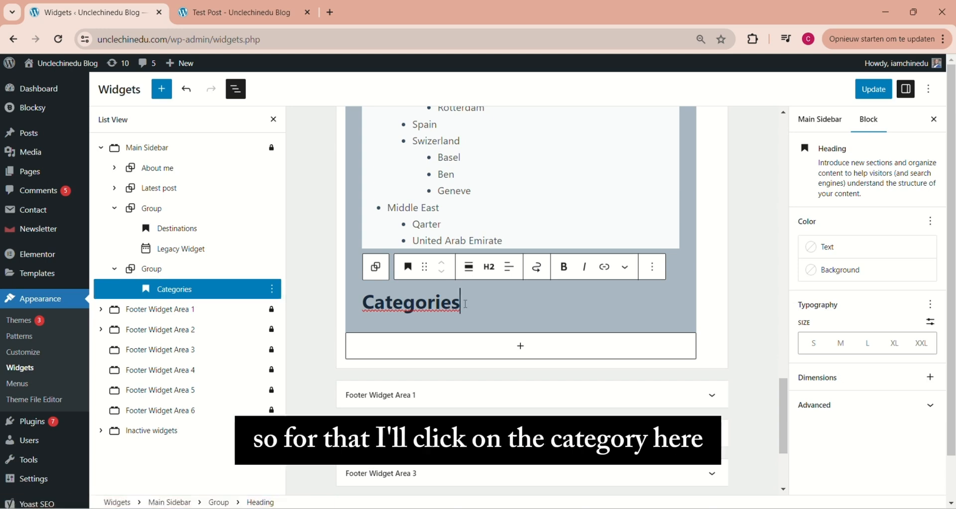
{"action": "key", "text": "Return"}
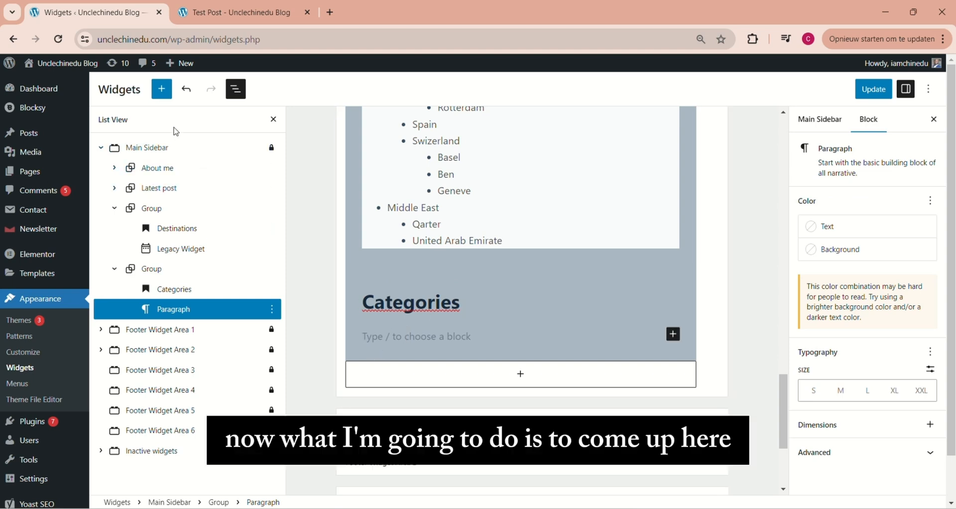
Step: Insert a Categories List block in place of the empty paragraph, enable "Show hierarchy" and save the widgets
{"action": "left_click", "coordinate": [161, 91]}
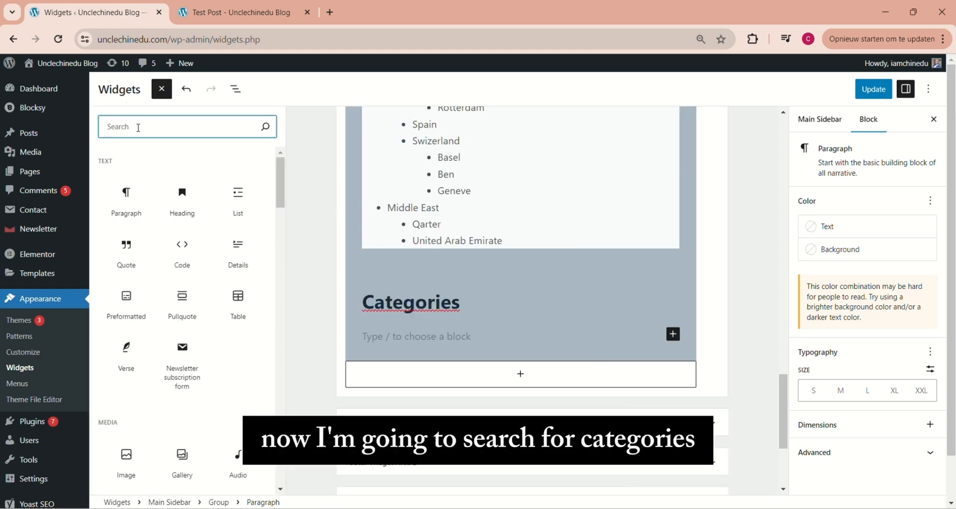
{"action": "type", "text": "cate"}
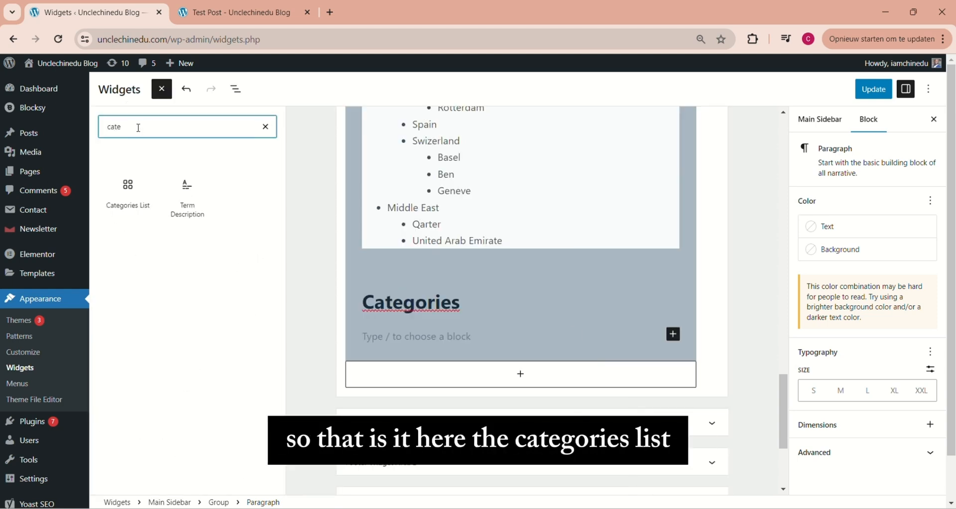
{"action": "left_click", "coordinate": [123, 194]}
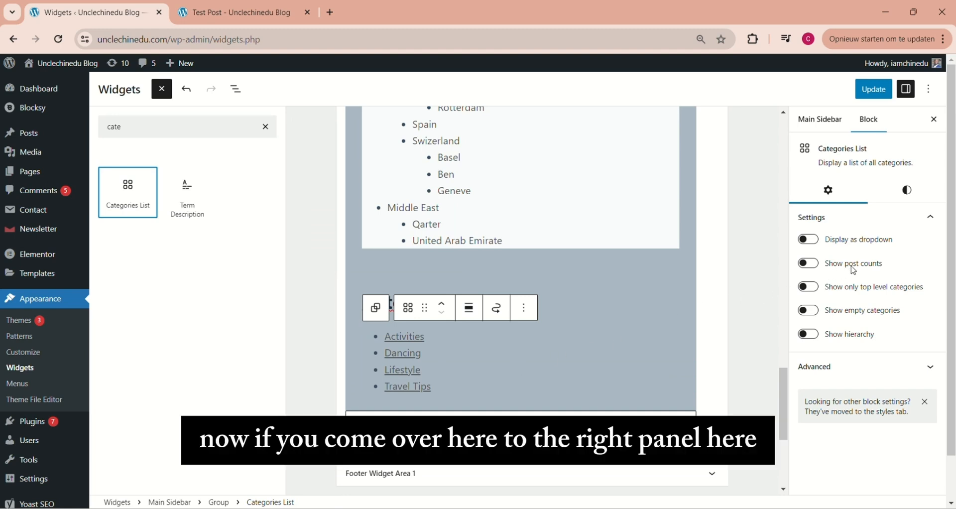
{"action": "left_click", "coordinate": [817, 337]}
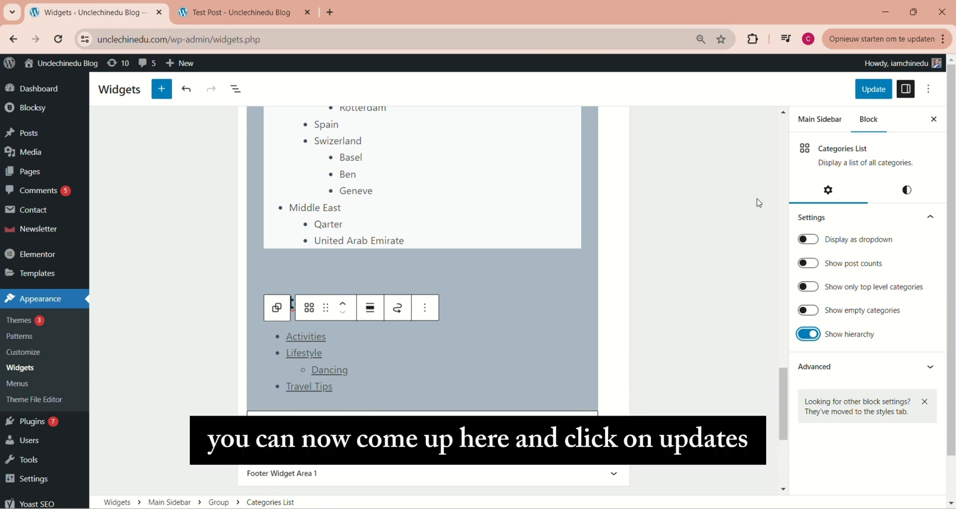
{"action": "left_click", "coordinate": [869, 99]}
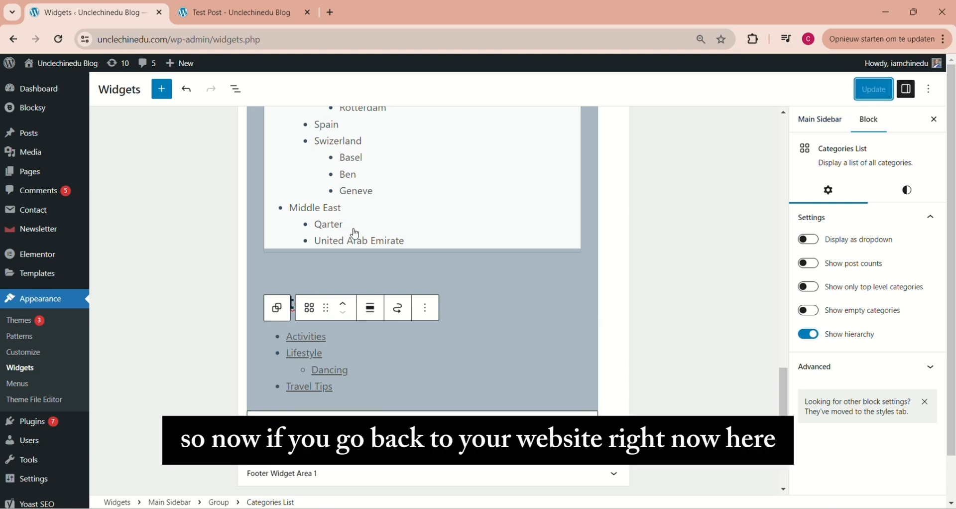
Step: Reload the live Test Post page, examine the Categories group in the sidebar and return to the widgets editor
{"action": "left_click", "coordinate": [234, 12]}
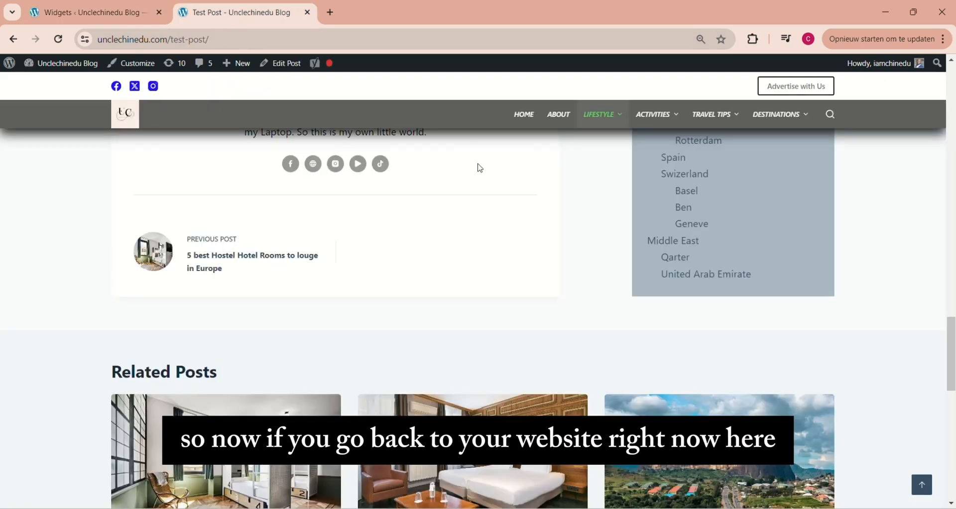
{"action": "left_click", "coordinate": [57, 39]}
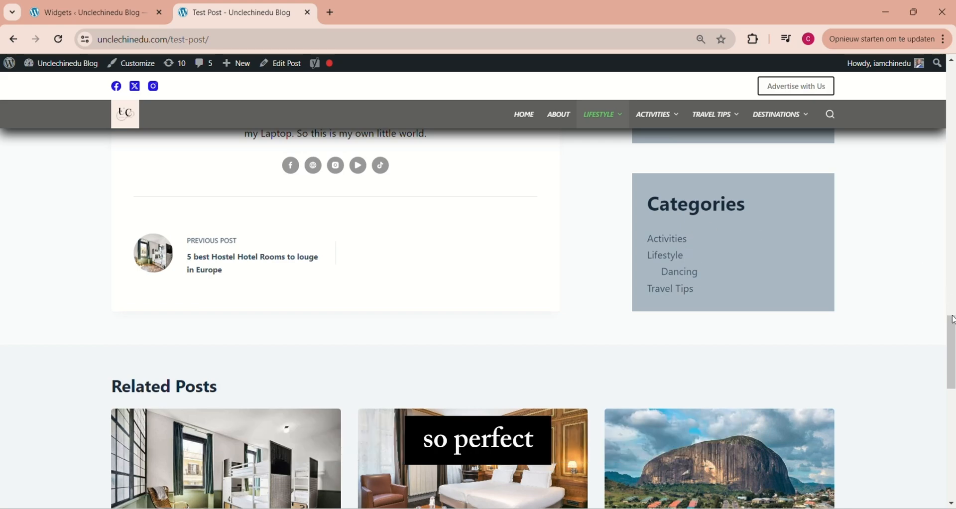
{"action": "mouse_move", "coordinate": [951, 323]}
{"action": "left_mouse_down"}
{"action": "mouse_move", "coordinate": [947, 215]}
{"action": "mouse_move", "coordinate": [954, 309]}
{"action": "left_mouse_up"}
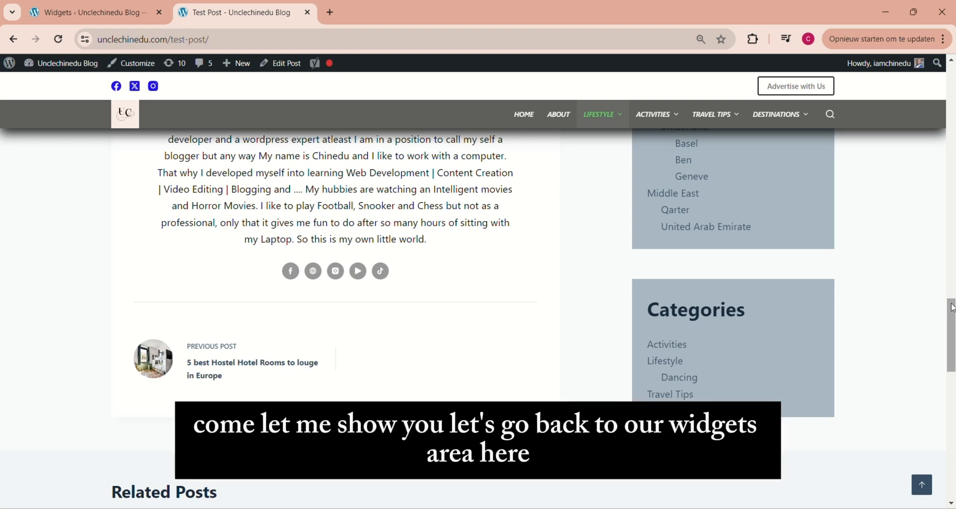
{"action": "left_click", "coordinate": [89, 13]}
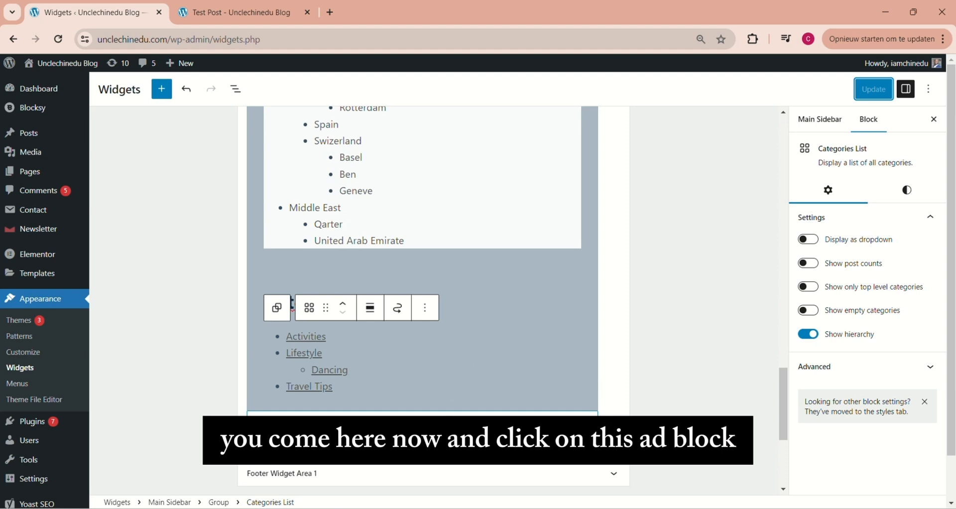
Step: Add a Custom HTML block below the Categories group in the Main Sidebar and save the widgets
{"action": "left_click", "coordinate": [422, 423]}
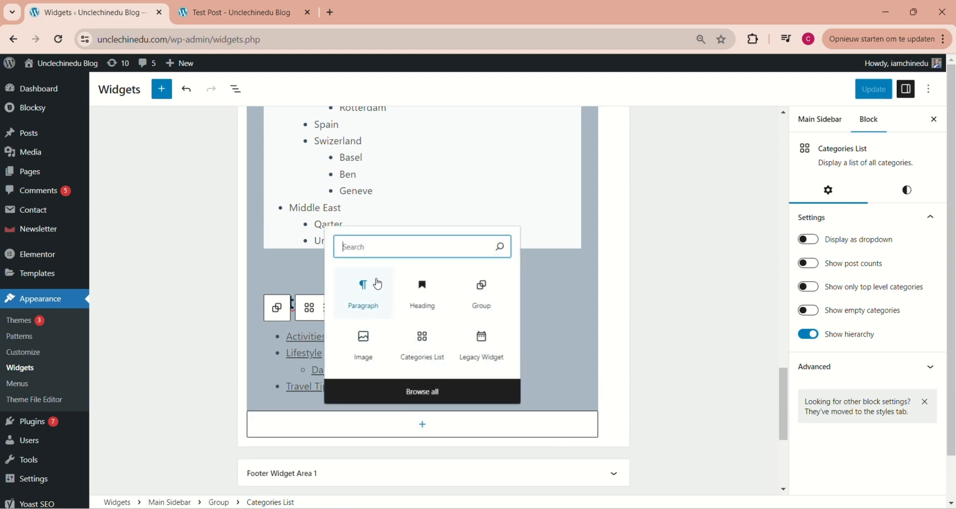
{"action": "type", "text": "html"}
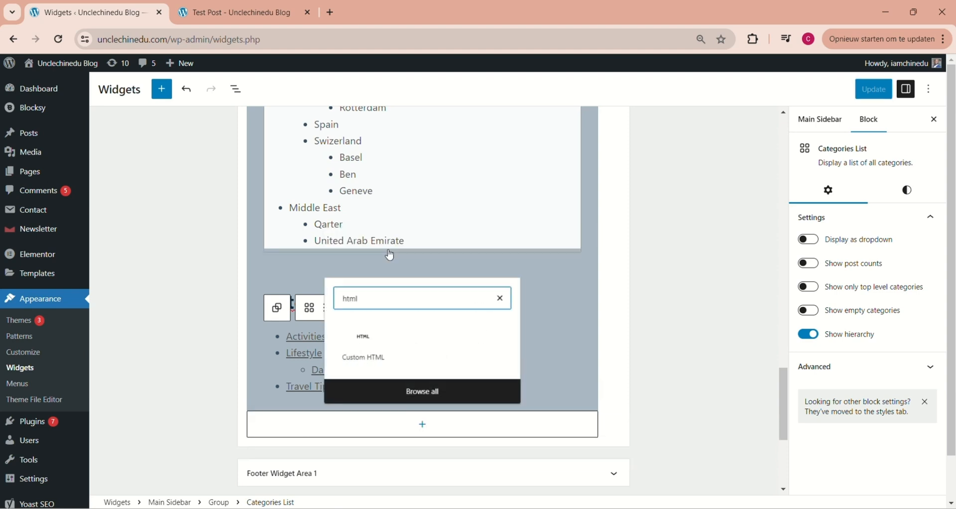
{"action": "left_click", "coordinate": [364, 347]}
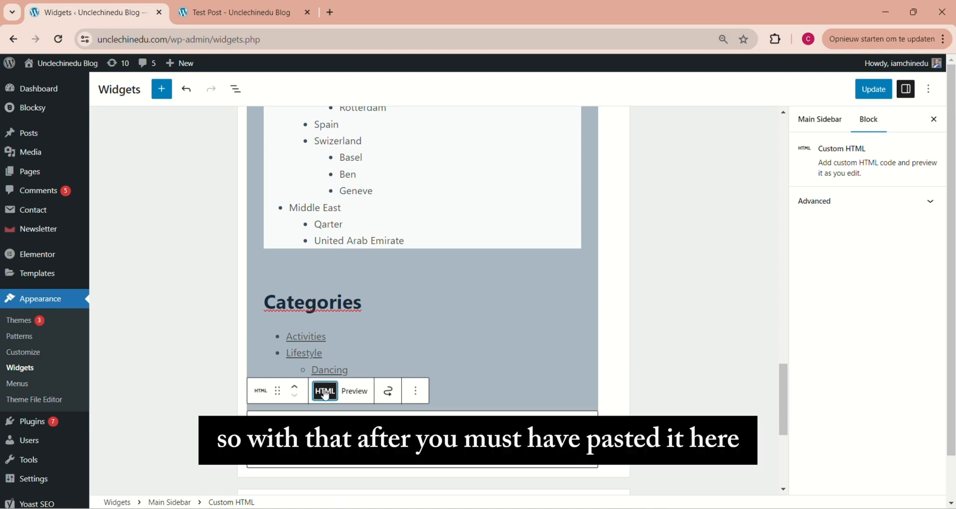
{"action": "left_click", "coordinate": [872, 90]}
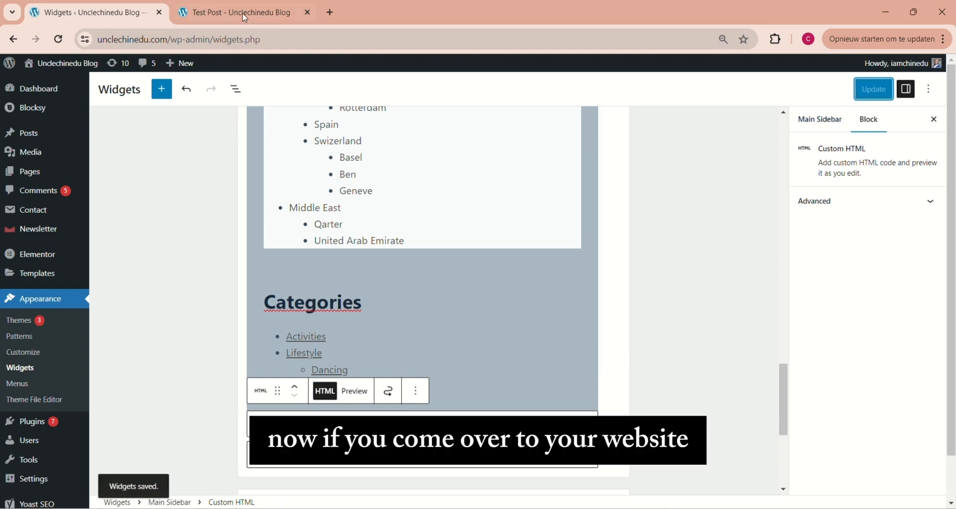
Step: View the area around the Categories group in the sidebar of the live Test Post page
{"action": "left_click", "coordinate": [226, 21]}
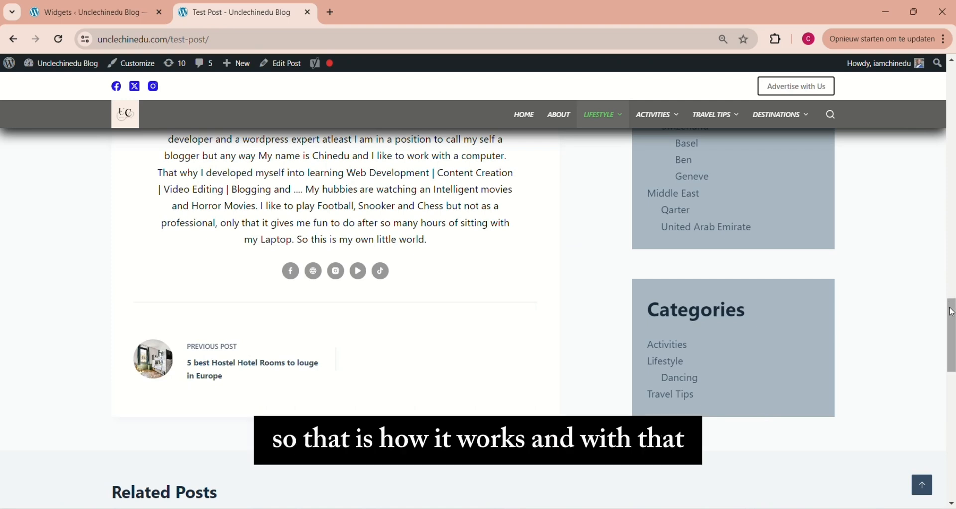
{"action": "left_click_drag", "start_coordinate": [952, 313], "coordinate": [954, 328]}
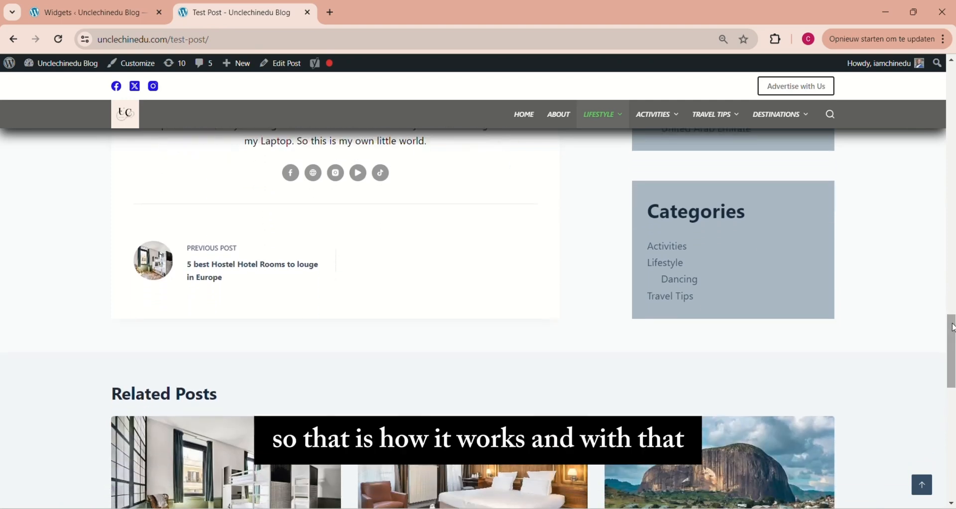